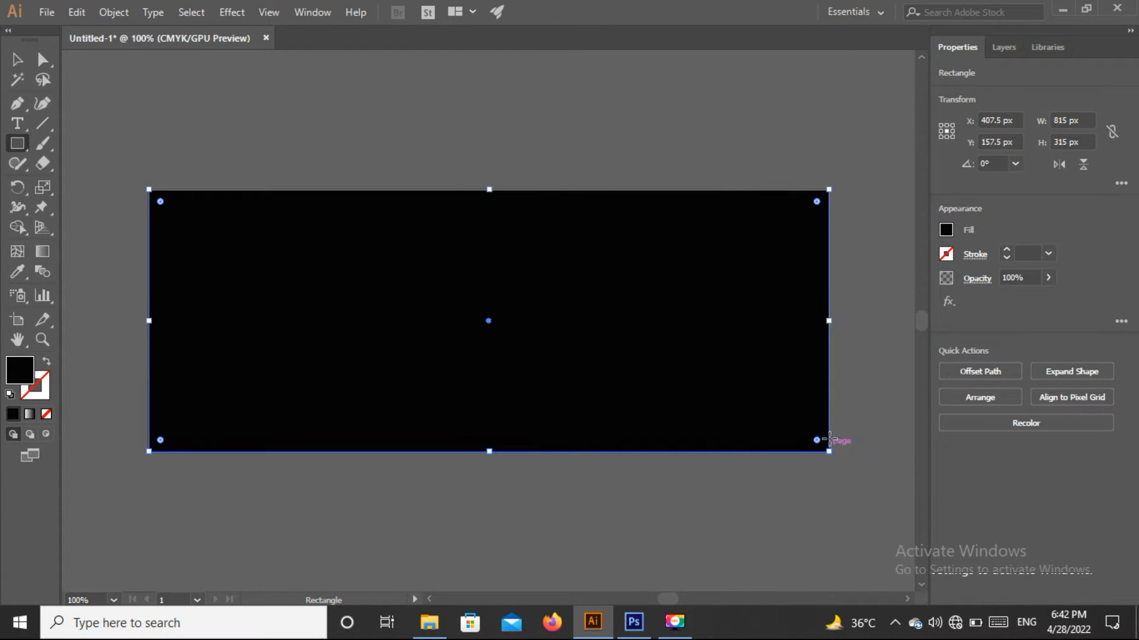
Step: Fill the artboard-sized black rectangle with white and deselect it
left_click(14, 60)
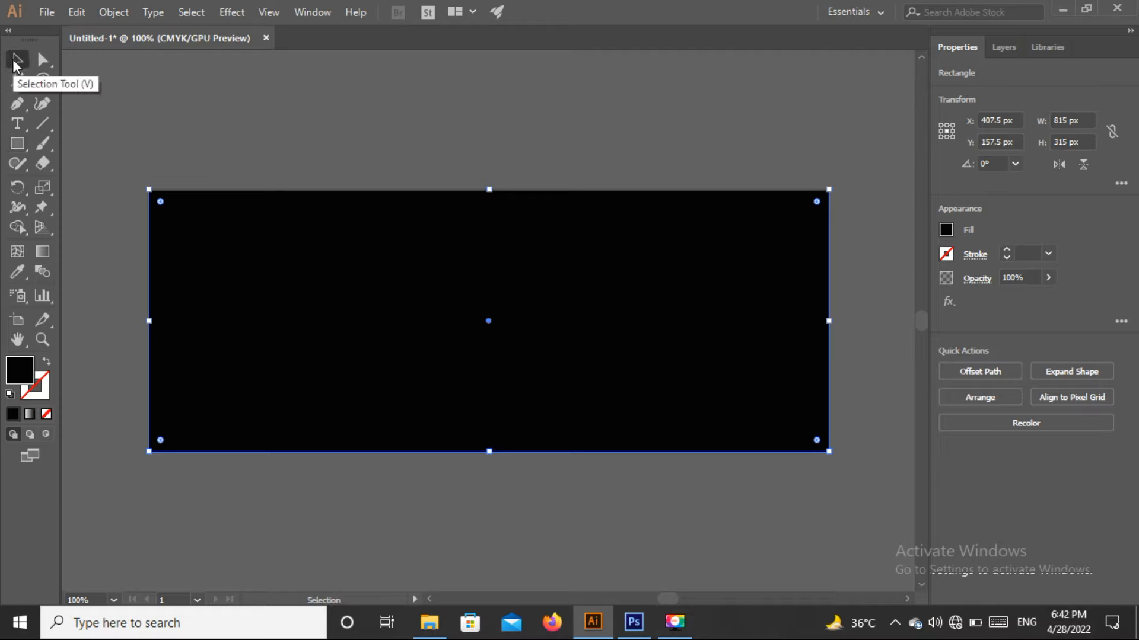
left_click(946, 231)
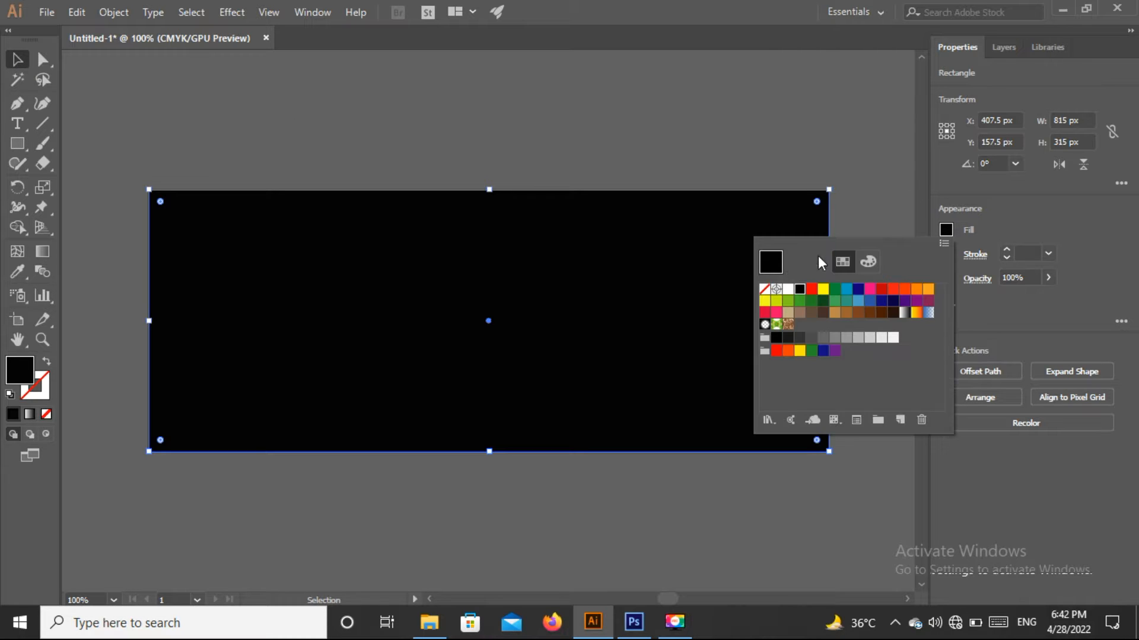
left_click(788, 291)
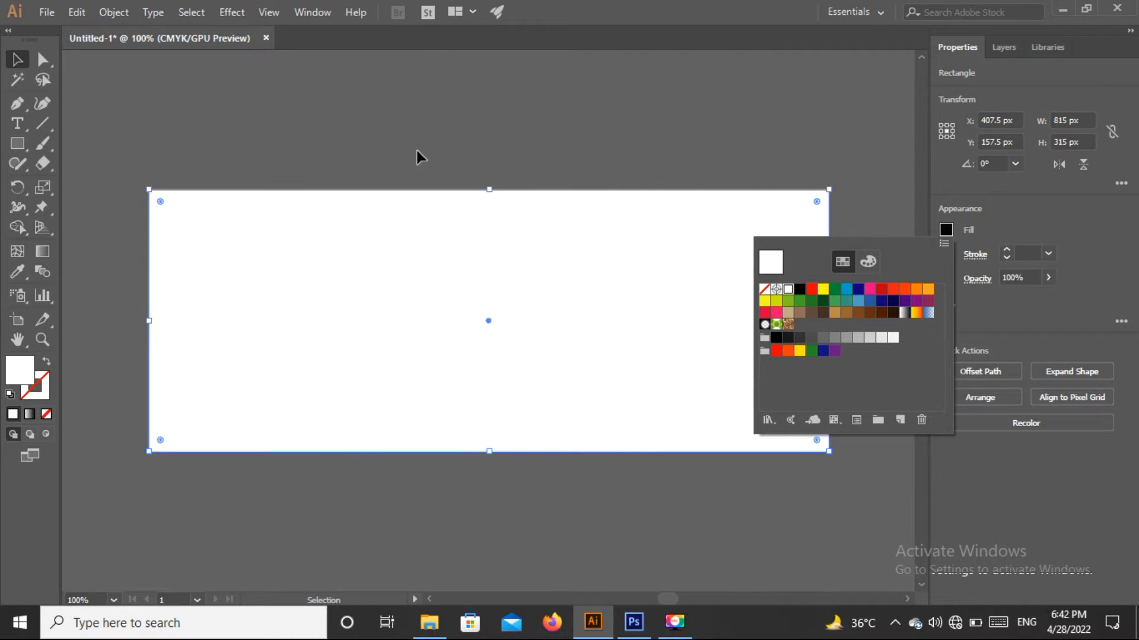
left_click(86, 90)
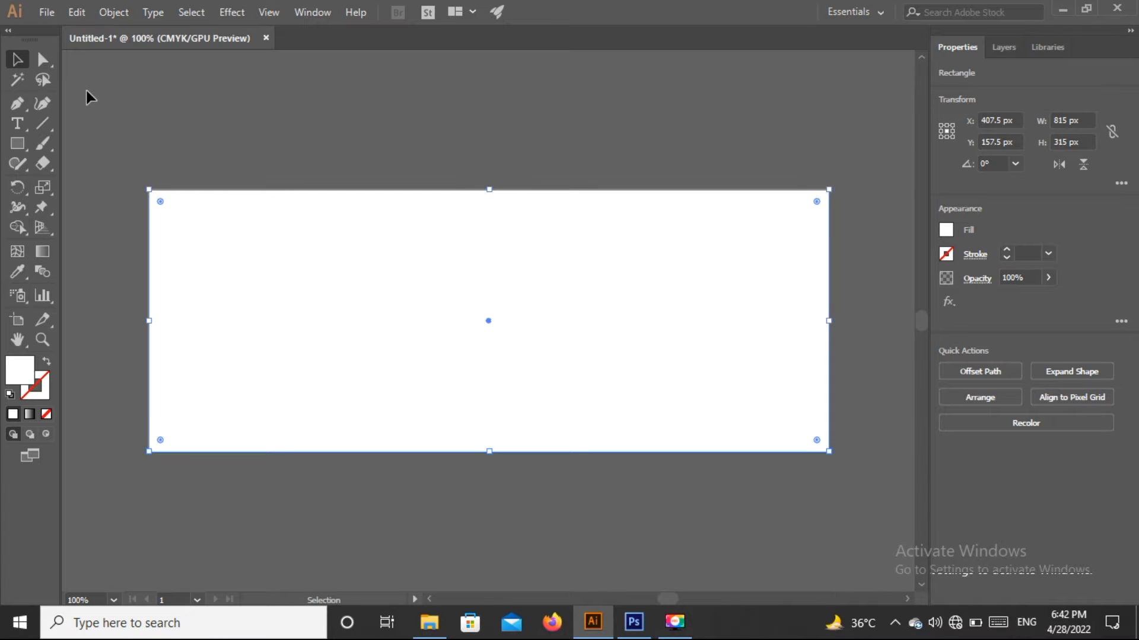
left_click(87, 91)
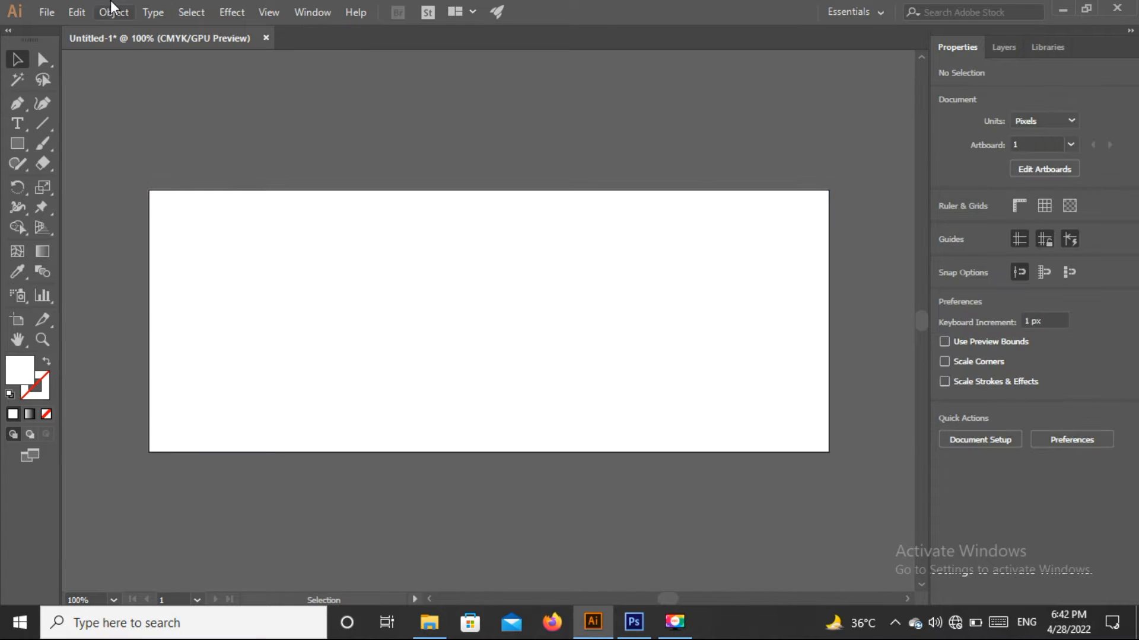
left_click(47, 12)
left_click(114, 65)
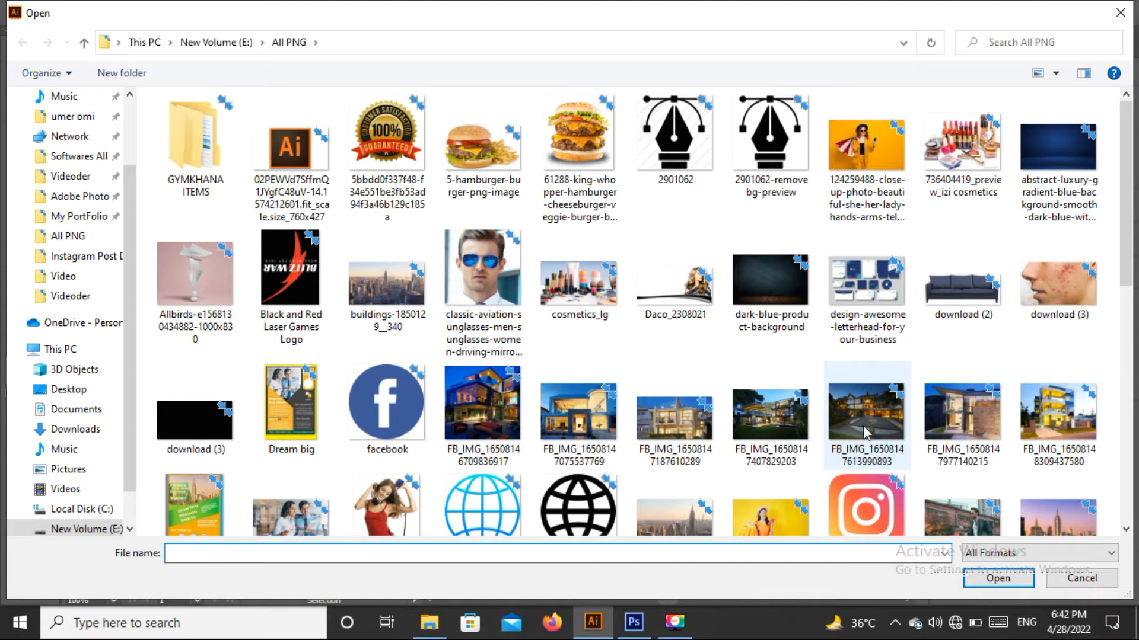
left_click(972, 510)
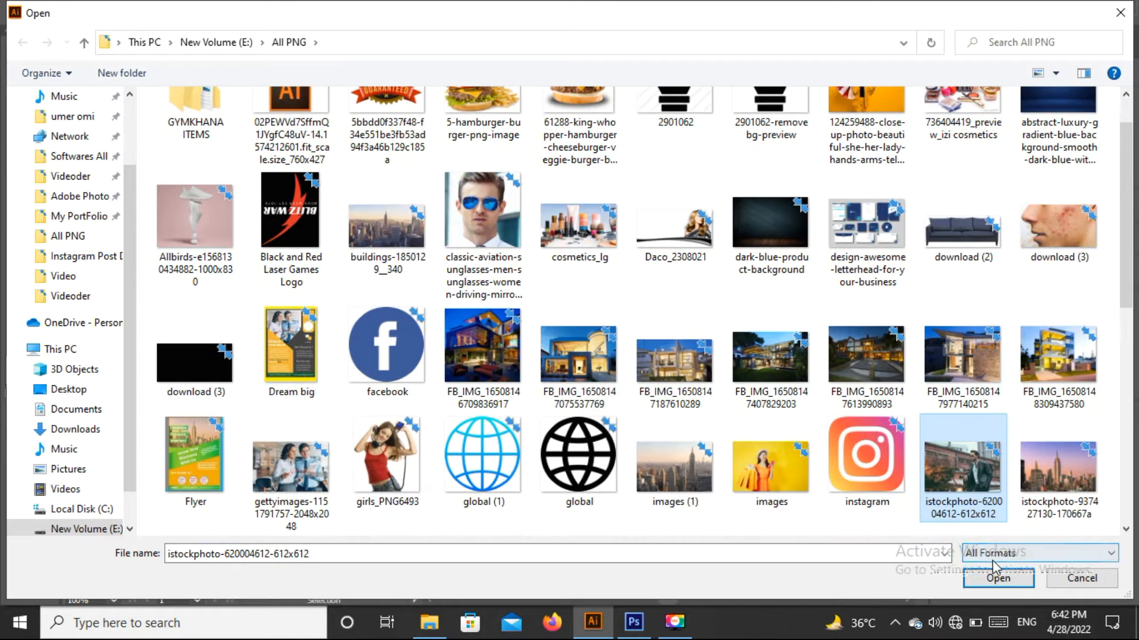
left_click(1008, 576)
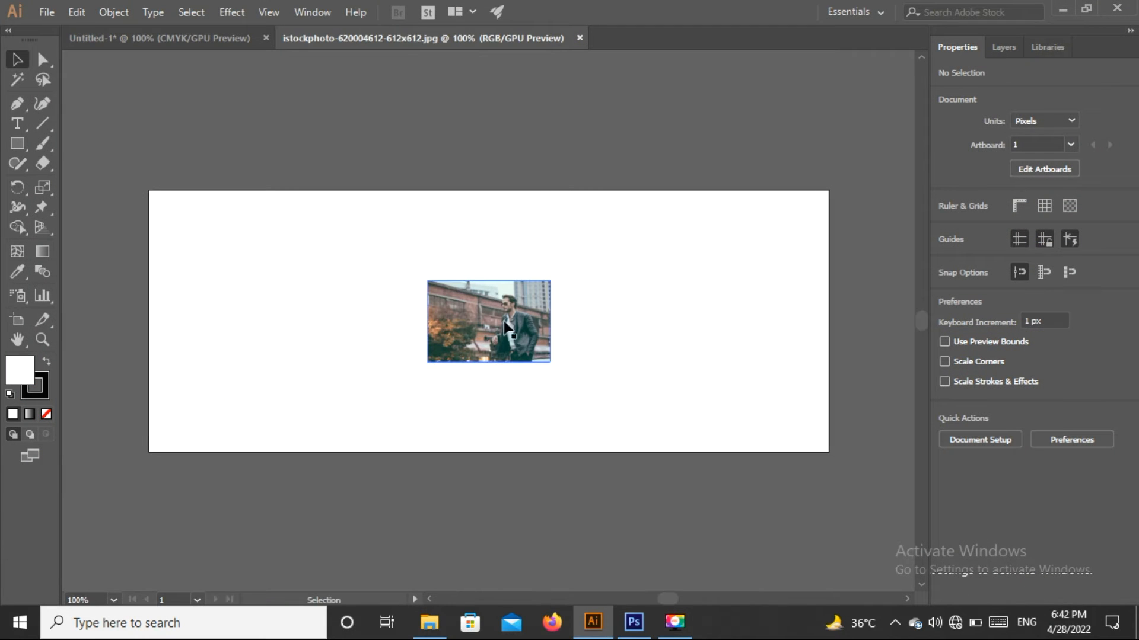
Step: Place the man's photo in Untitled-1, scaled to about 472 × 315 px and flush with the artboard's right edge
left_click_drag(504, 326, 421, 271)
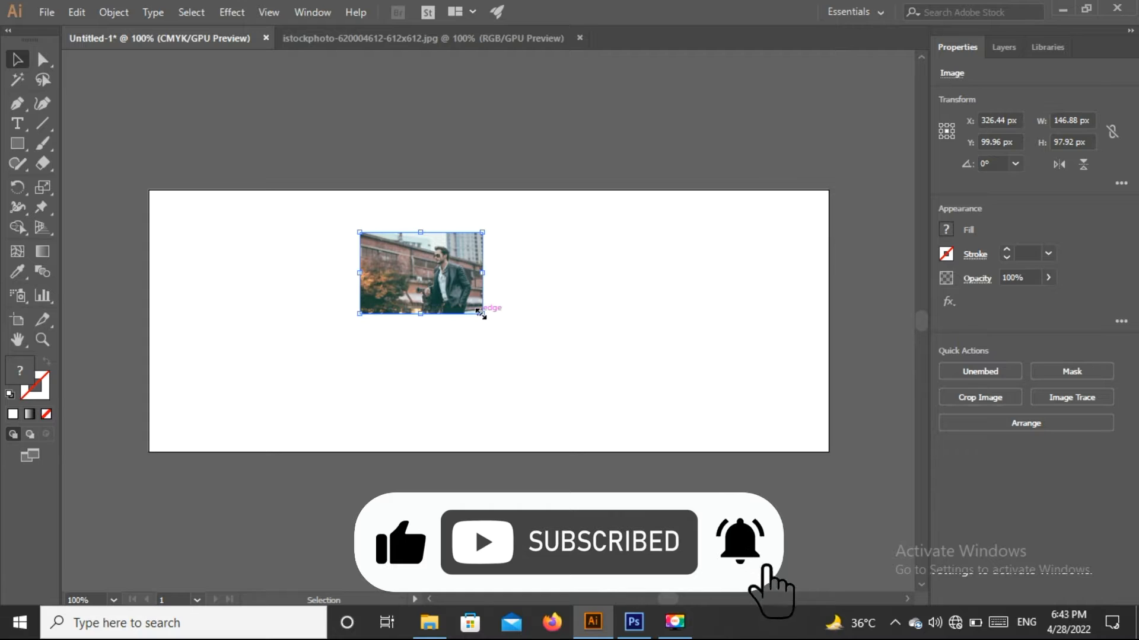
left_click_drag(481, 313, 702, 439)
left_click_drag(578, 357, 686, 334)
left_click_drag(514, 399, 434, 468)
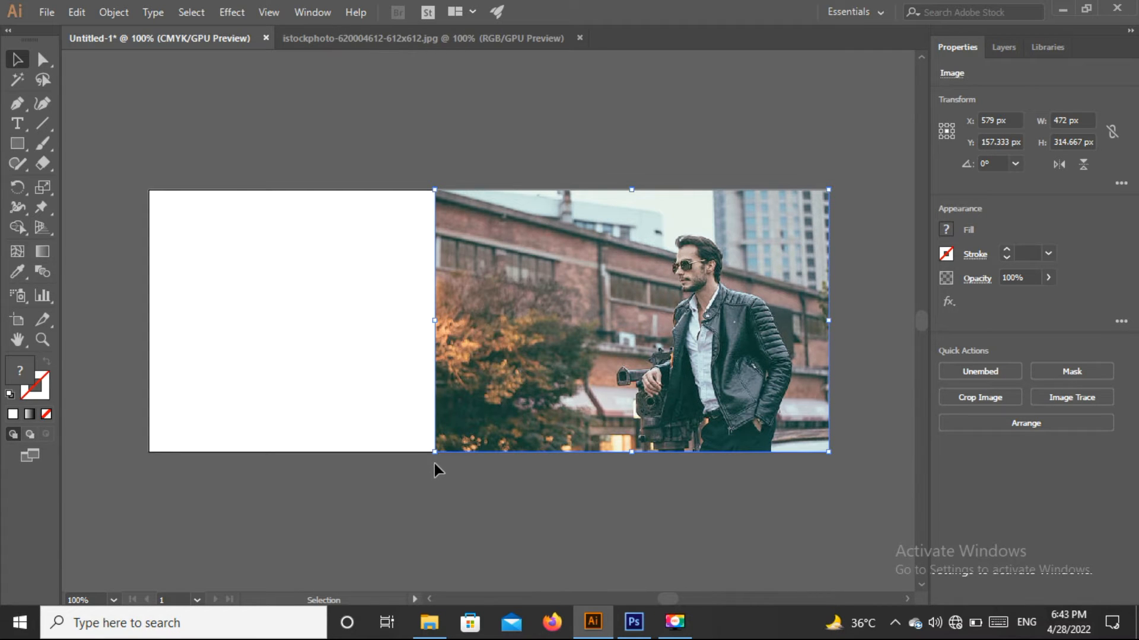
left_click(234, 158)
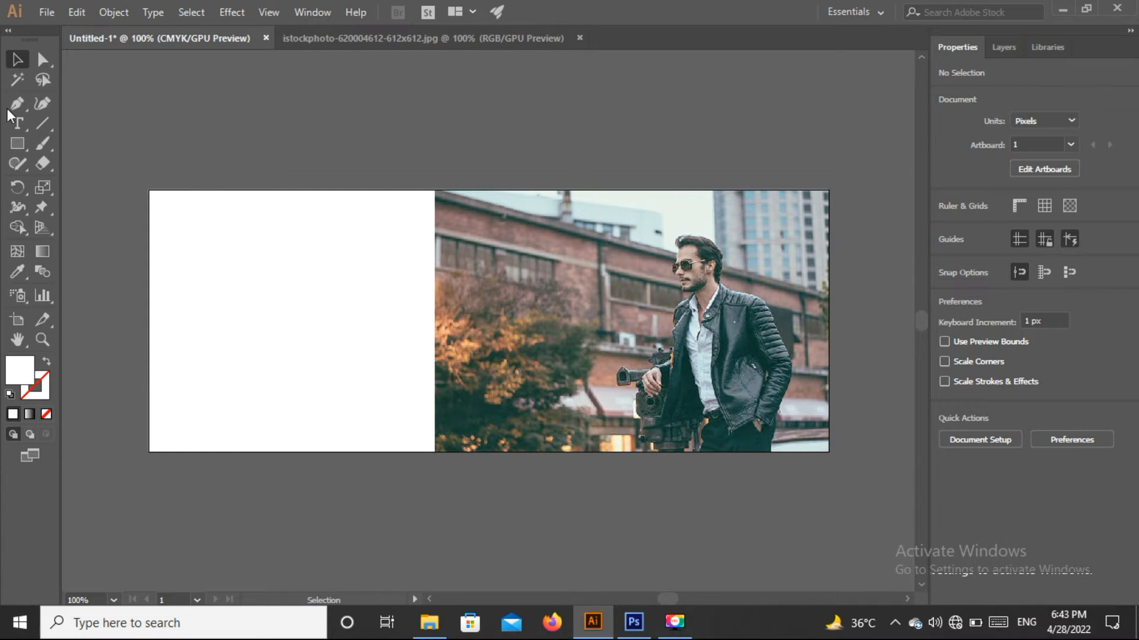
Step: Draw a white rectangle about 343 × 315 px over the blank area beside the photo
left_click(17, 145)
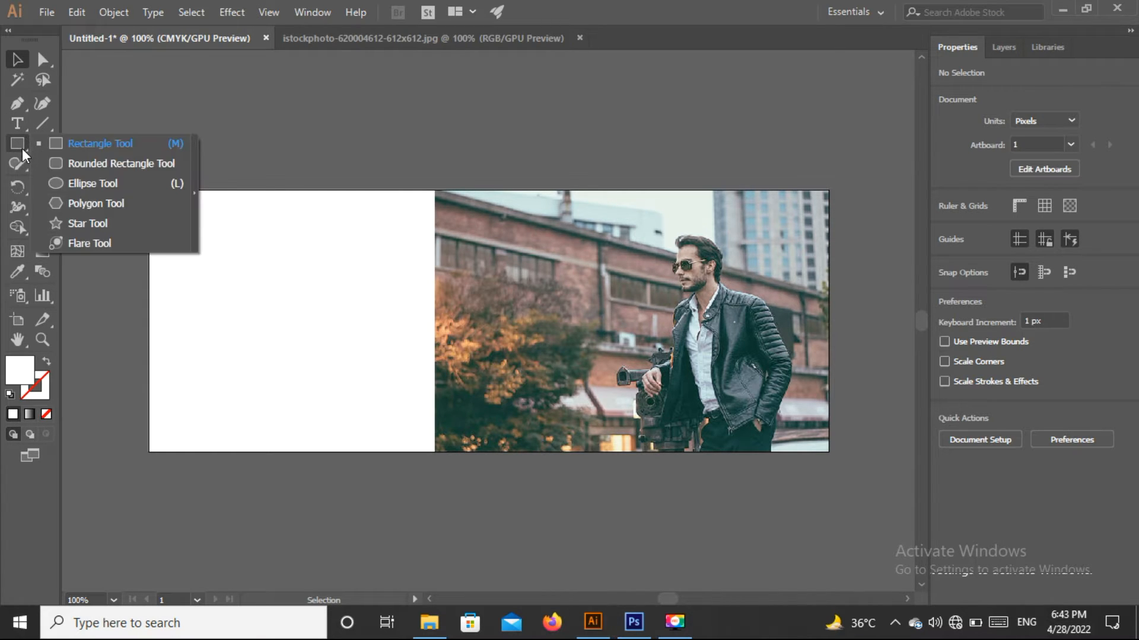
left_click(66, 144)
left_click_drag(149, 190, 435, 452)
left_click(17, 60)
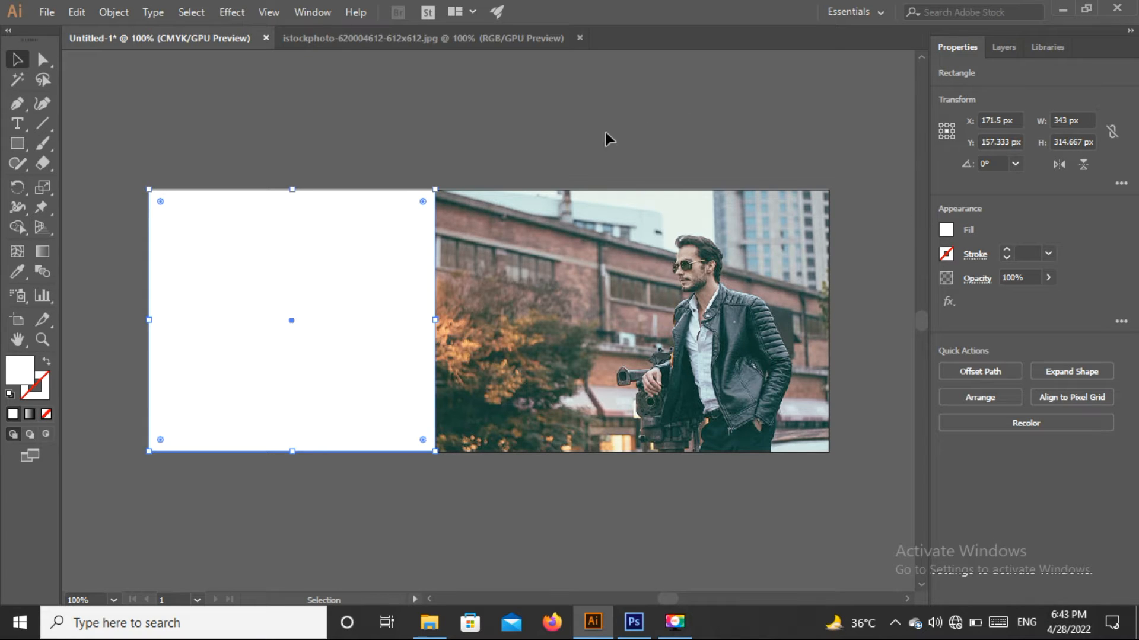
Step: Unlock all objects so that the artboard-sized background rectangle is selected
left_click(484, 202)
left_click(124, 13)
left_click(316, 110)
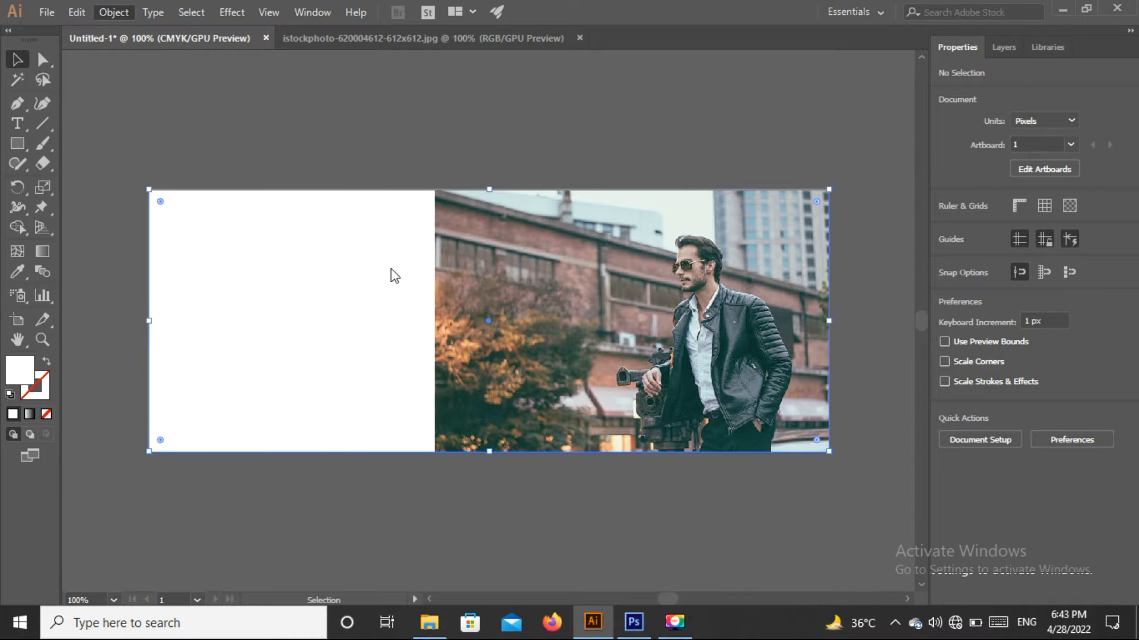
left_click(946, 230)
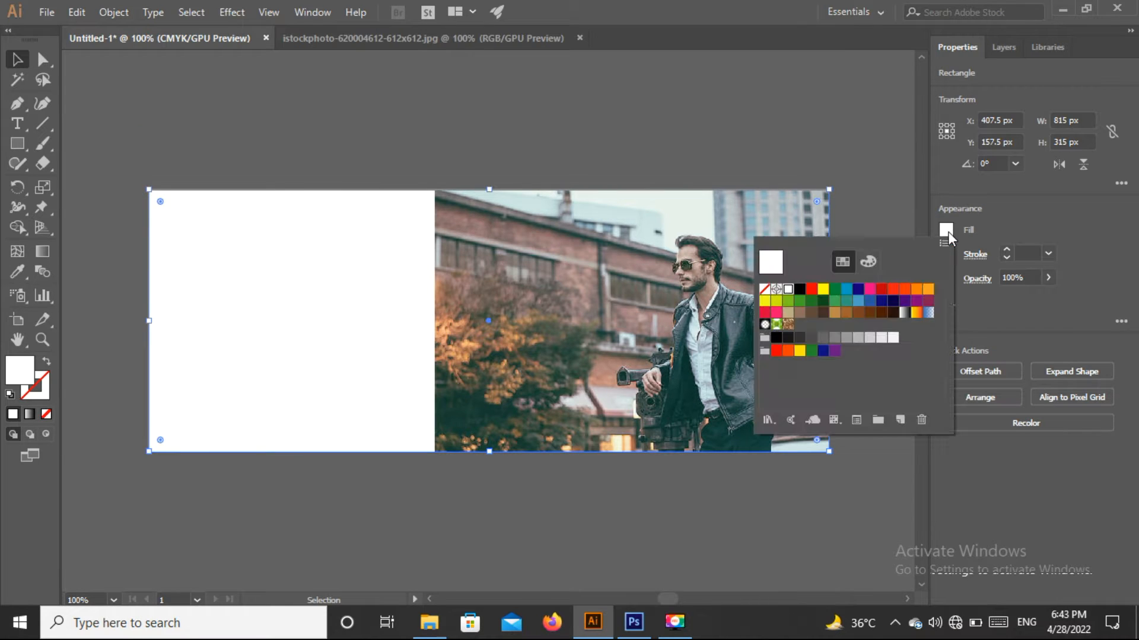
left_click(846, 193)
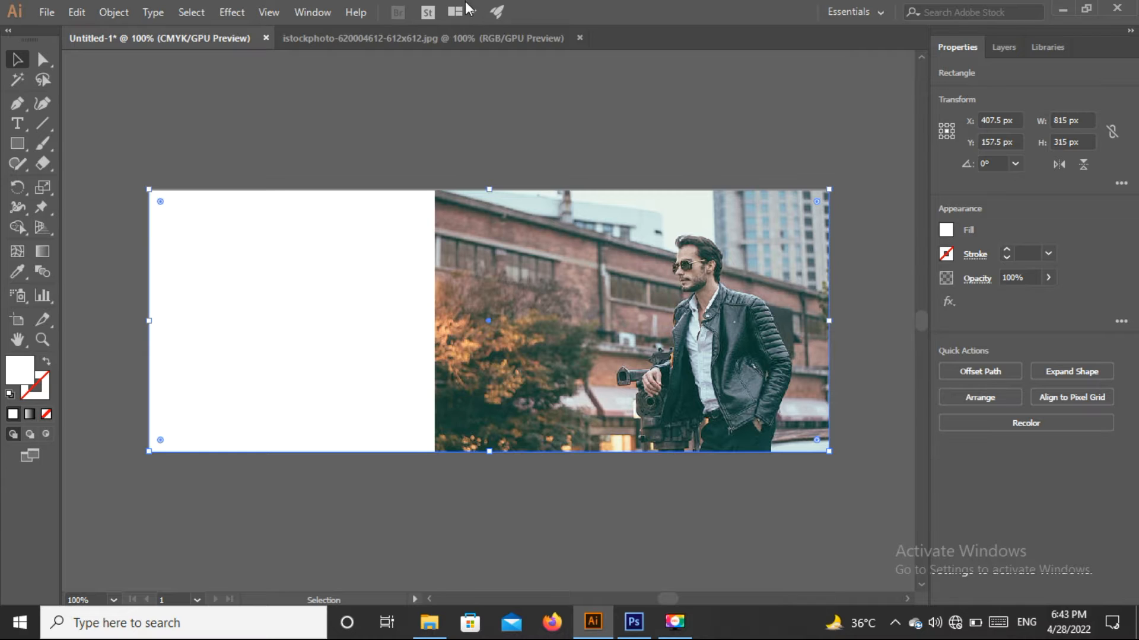
Step: Apply a linear white-to-black gradient at 0° to the background rectangle, with the midpoint at about 26%
left_click(312, 12)
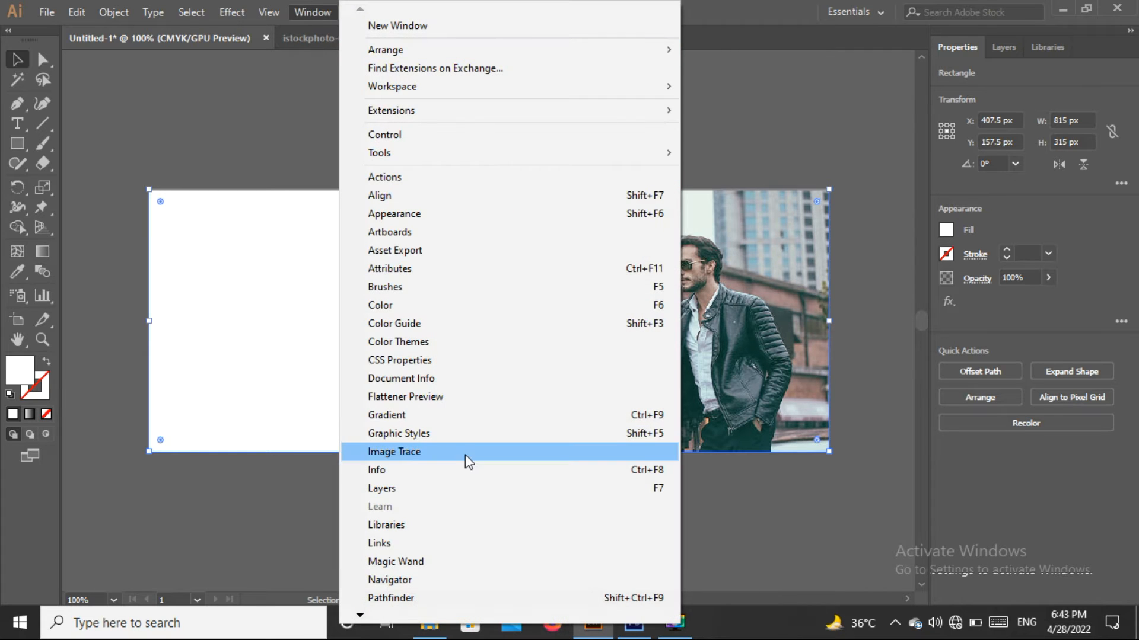
left_click(418, 416)
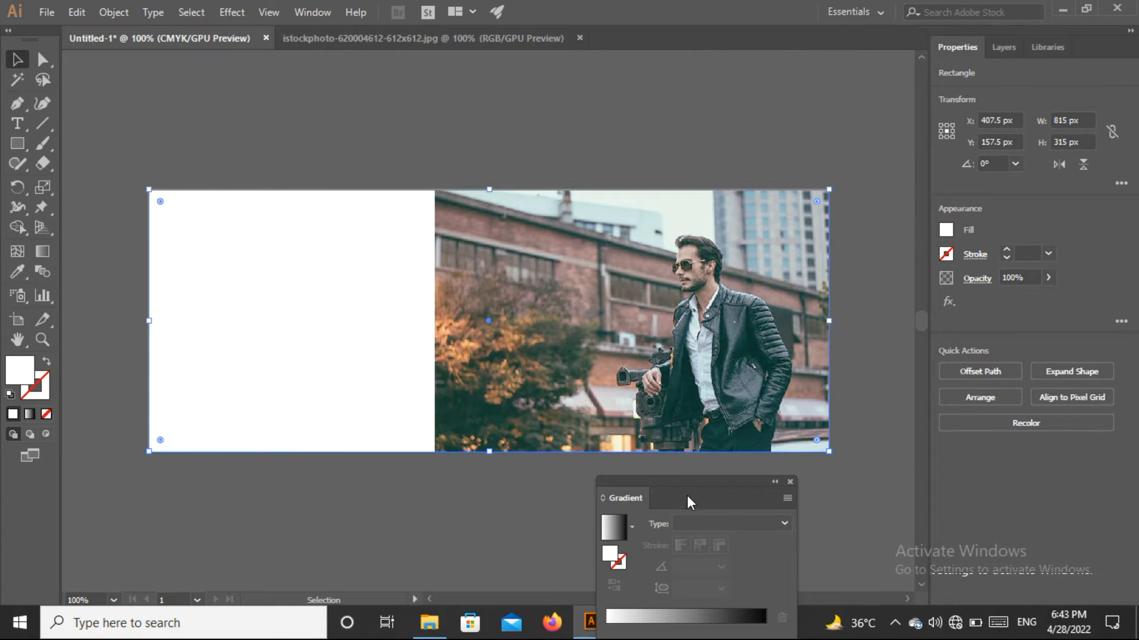
left_click_drag(685, 496, 685, 395)
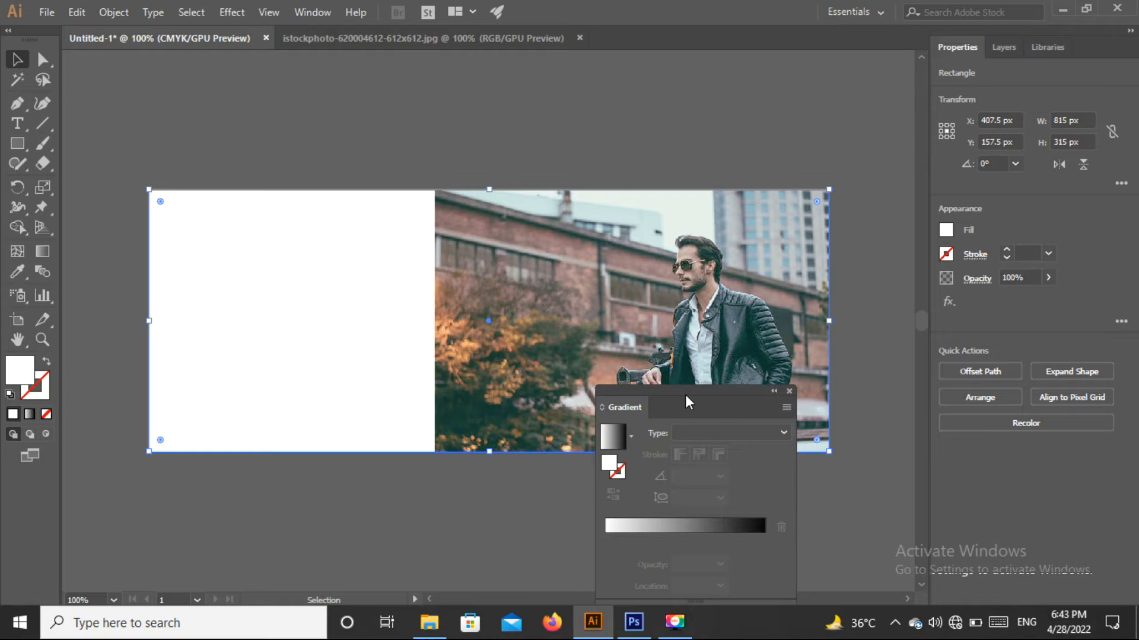
left_click(671, 527)
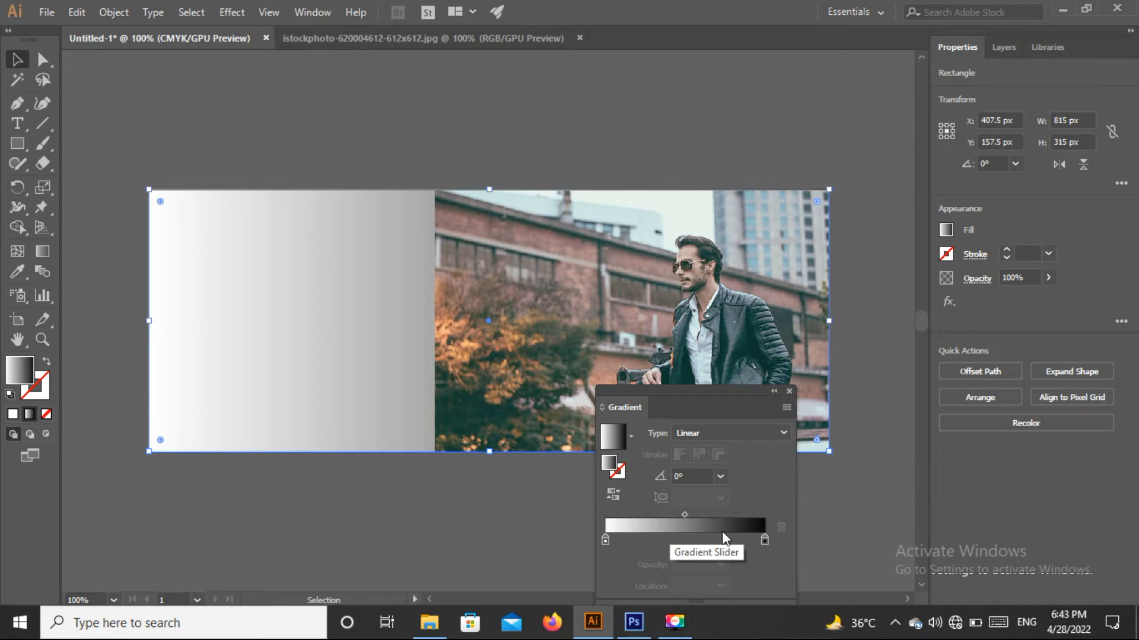
left_click_drag(684, 513, 649, 513)
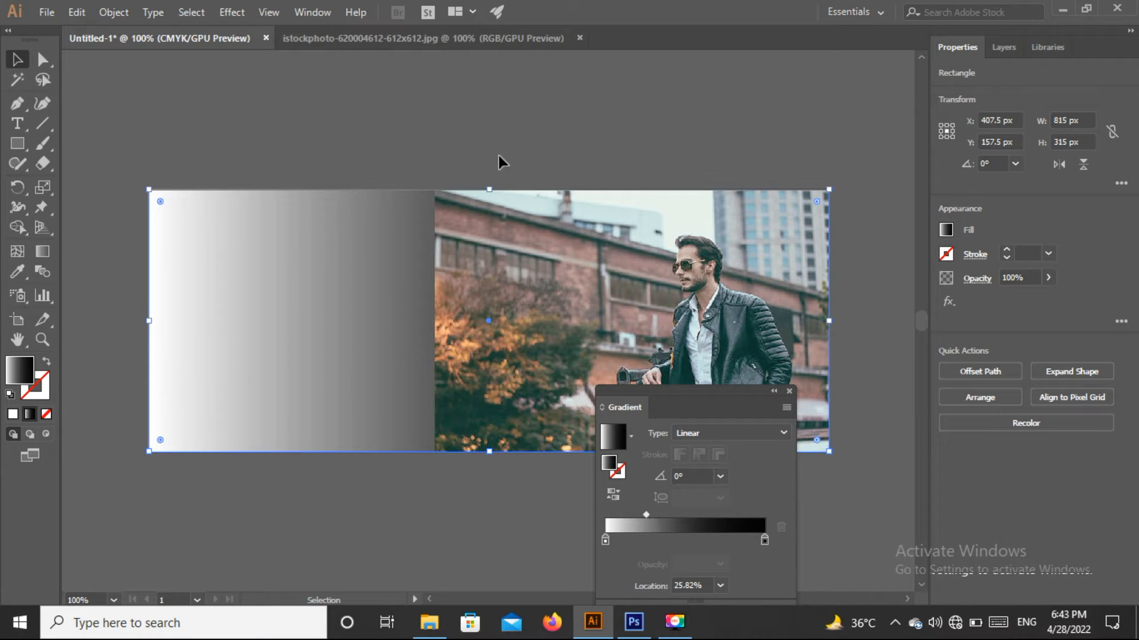
left_click(526, 157)
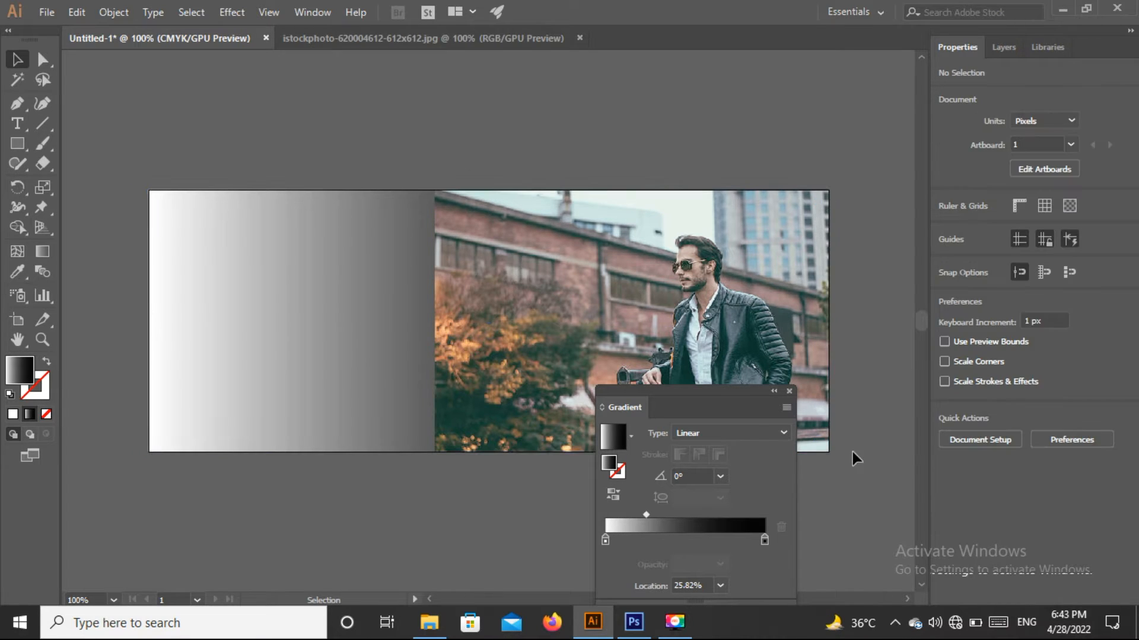
left_click(788, 391)
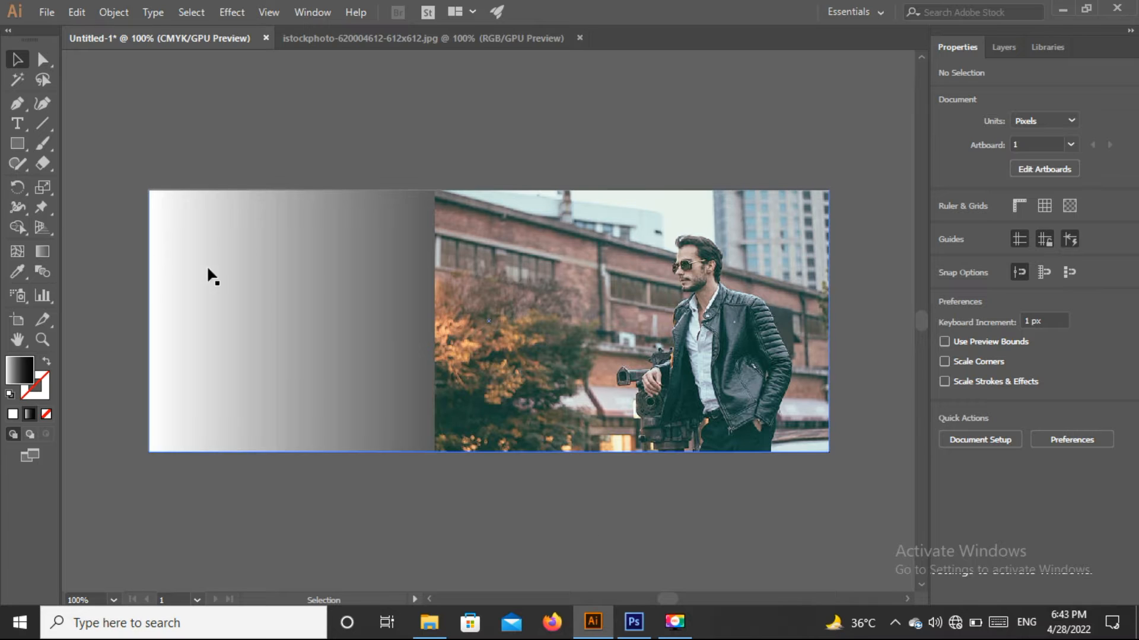
key("ctrl+a")
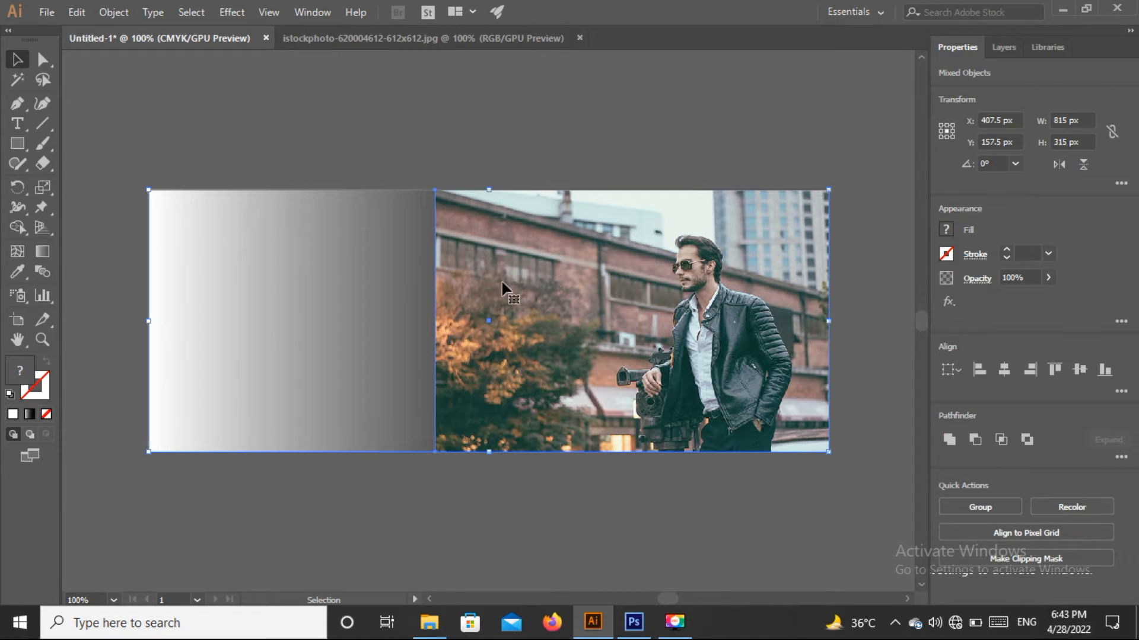
left_click(398, 172)
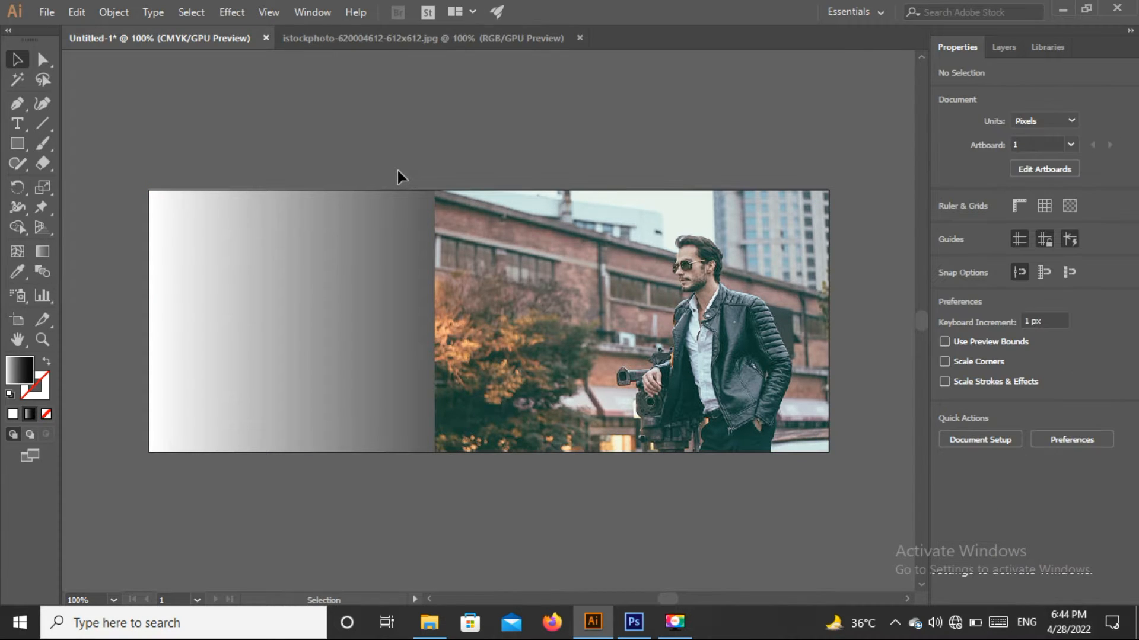
Step: Draw a rectangle about 250 × 197 px on the gradient area beside the photo and centre it vertically
left_click_drag(13, 148, 63, 147)
left_click_drag(183, 254, 392, 416)
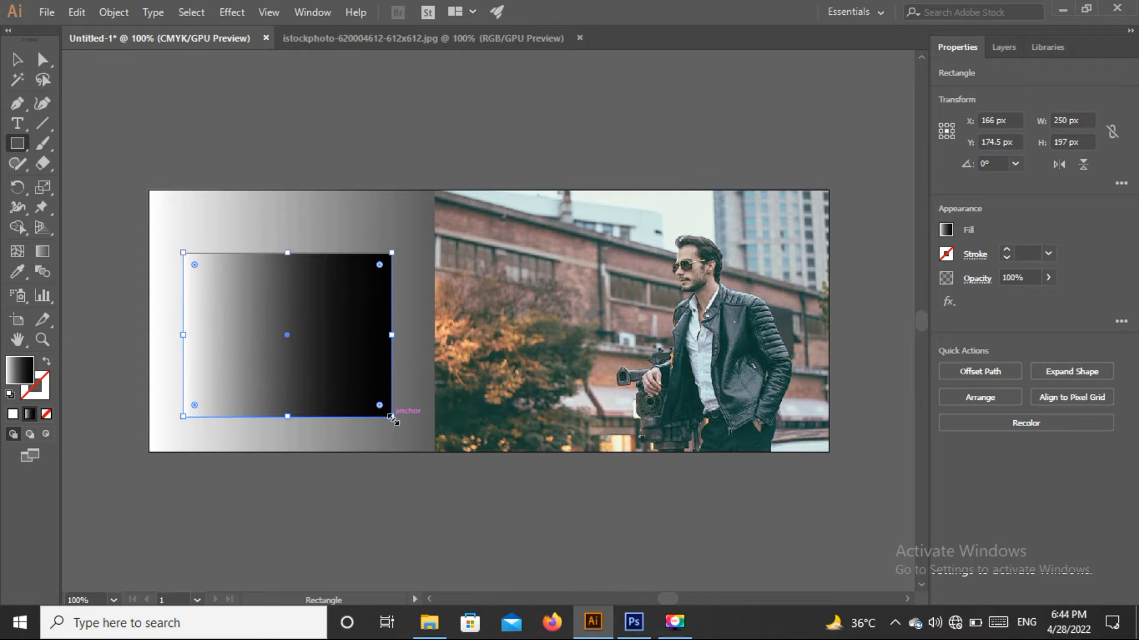
left_click(17, 59)
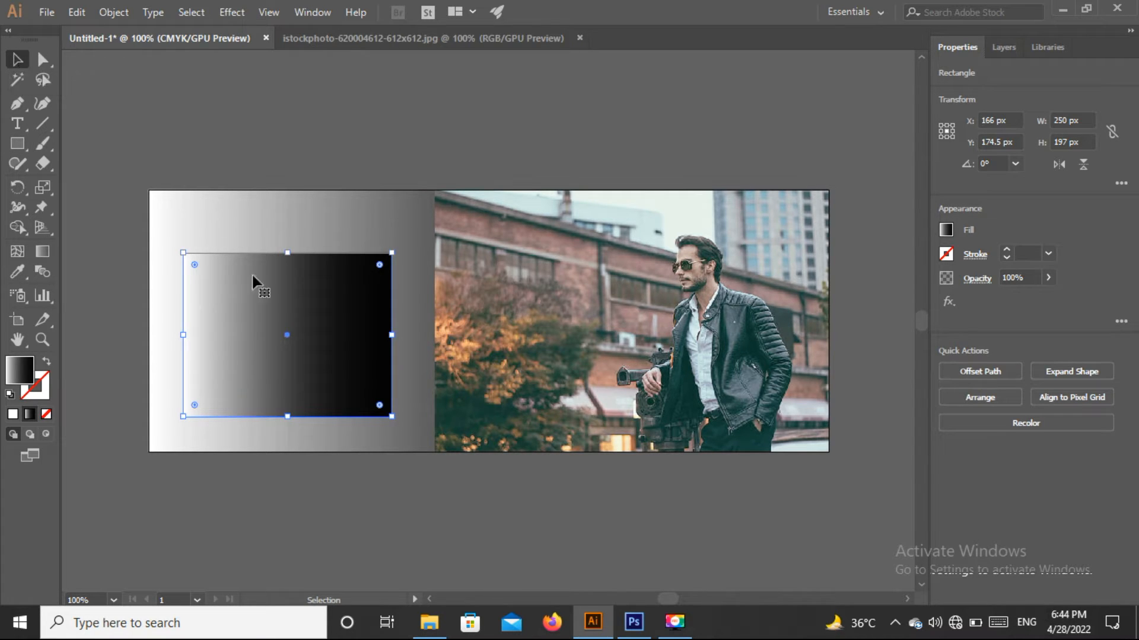
left_click_drag(286, 325, 290, 307)
Step: Give the small rectangle no fill and a 4 pt white stroke, and move the frame slightly upward
left_click(946, 231)
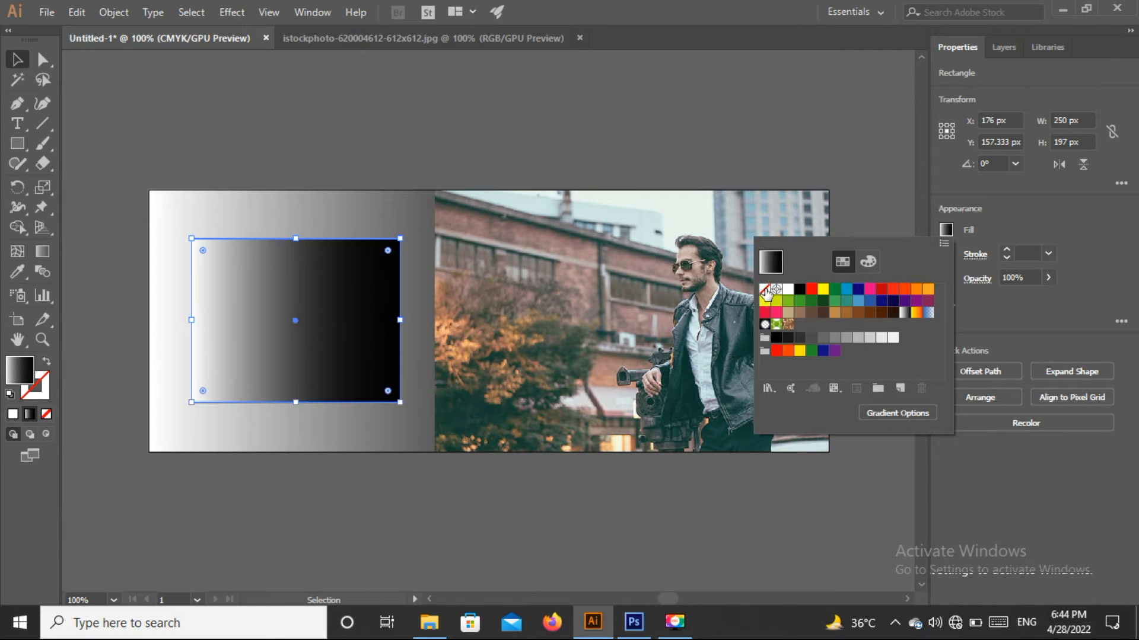
left_click(765, 290)
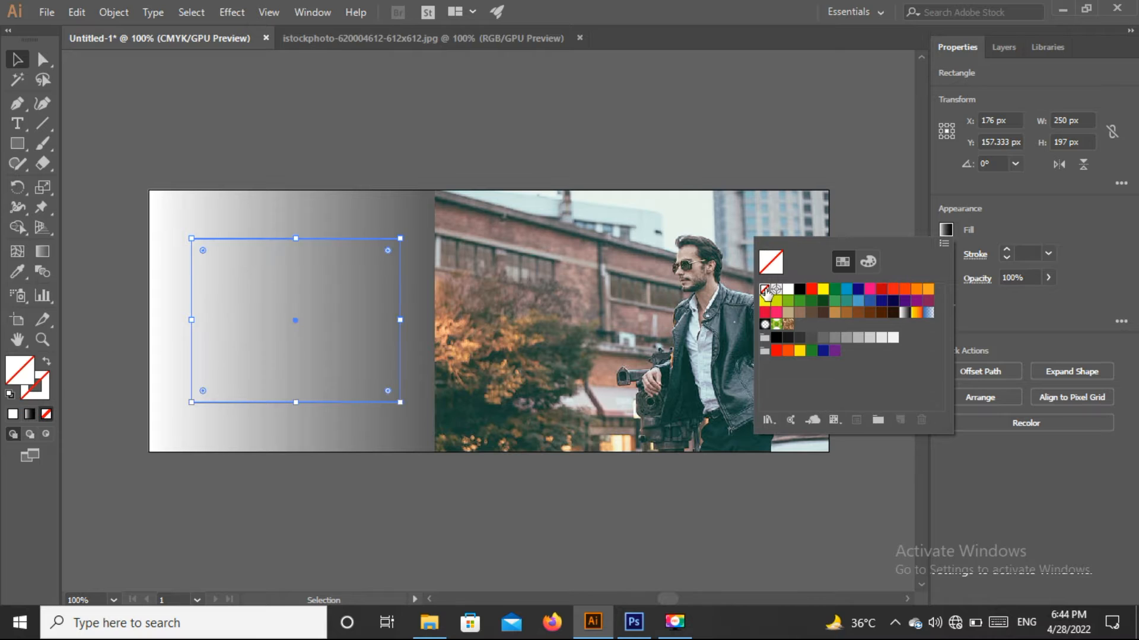
left_click(1007, 249)
left_click(1007, 249)
left_click(1007, 249)
left_click(1006, 250)
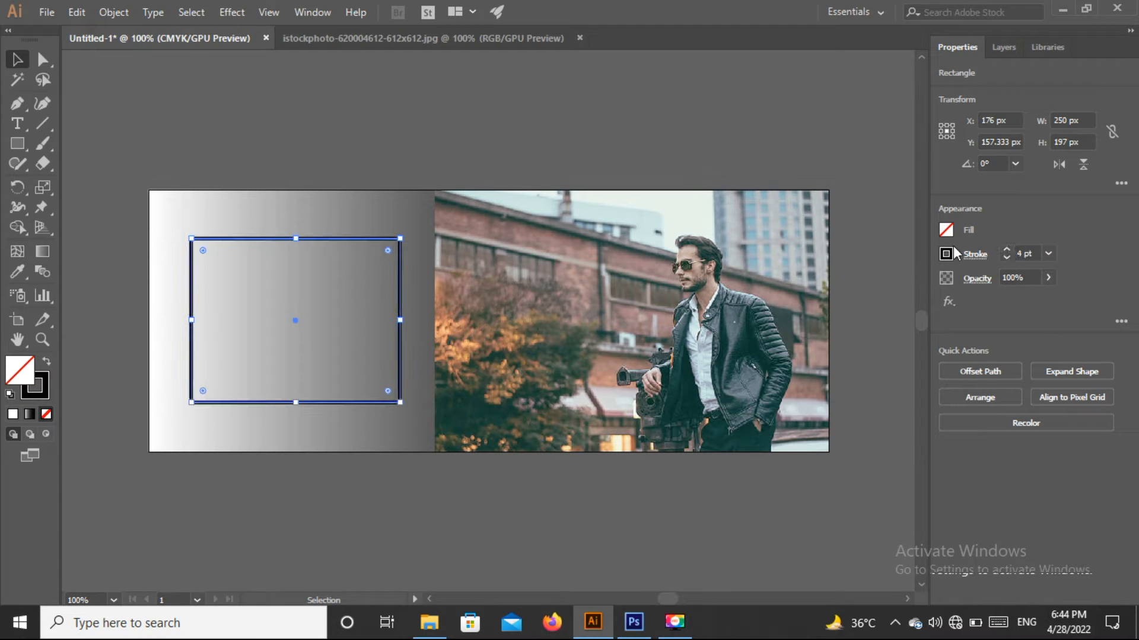
left_click(946, 253)
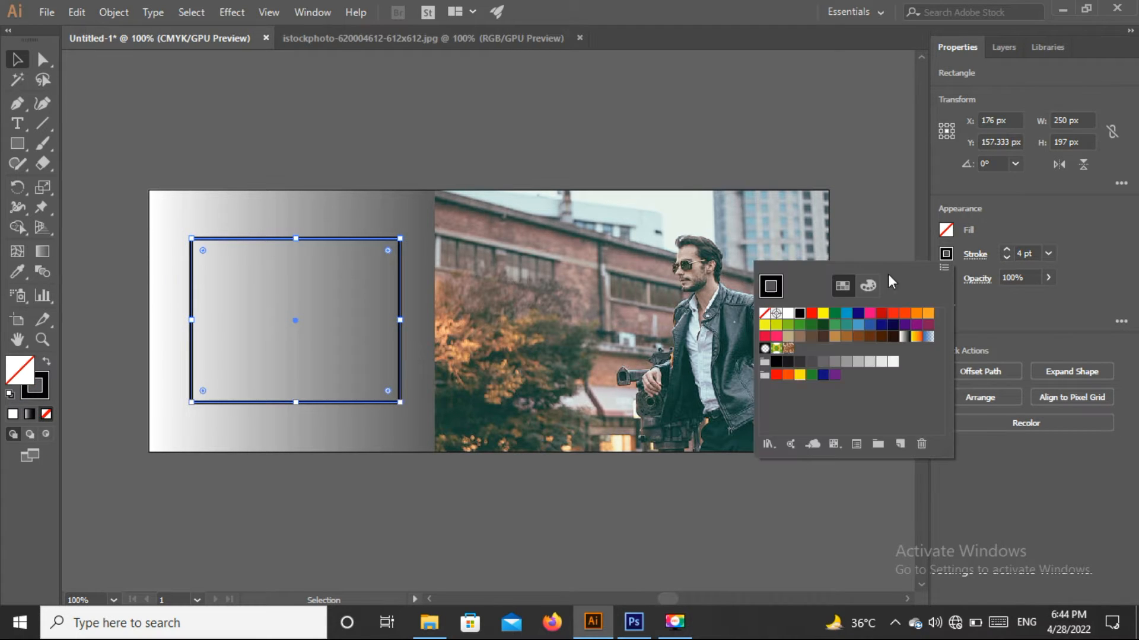
left_click(788, 315)
left_click(661, 130)
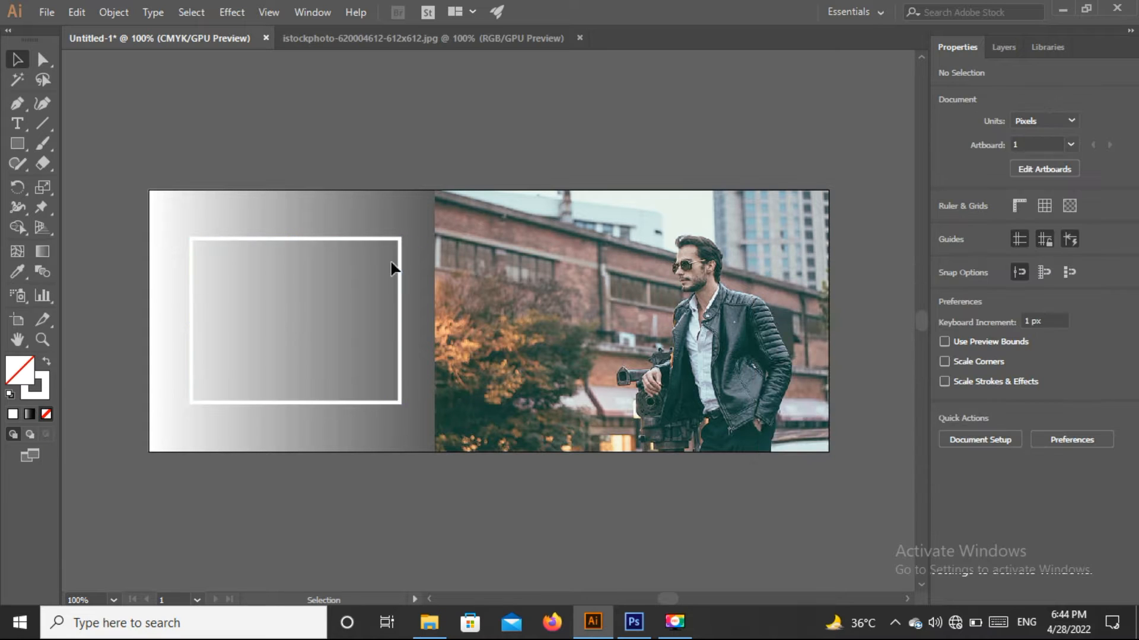
left_click_drag(397, 304, 398, 295)
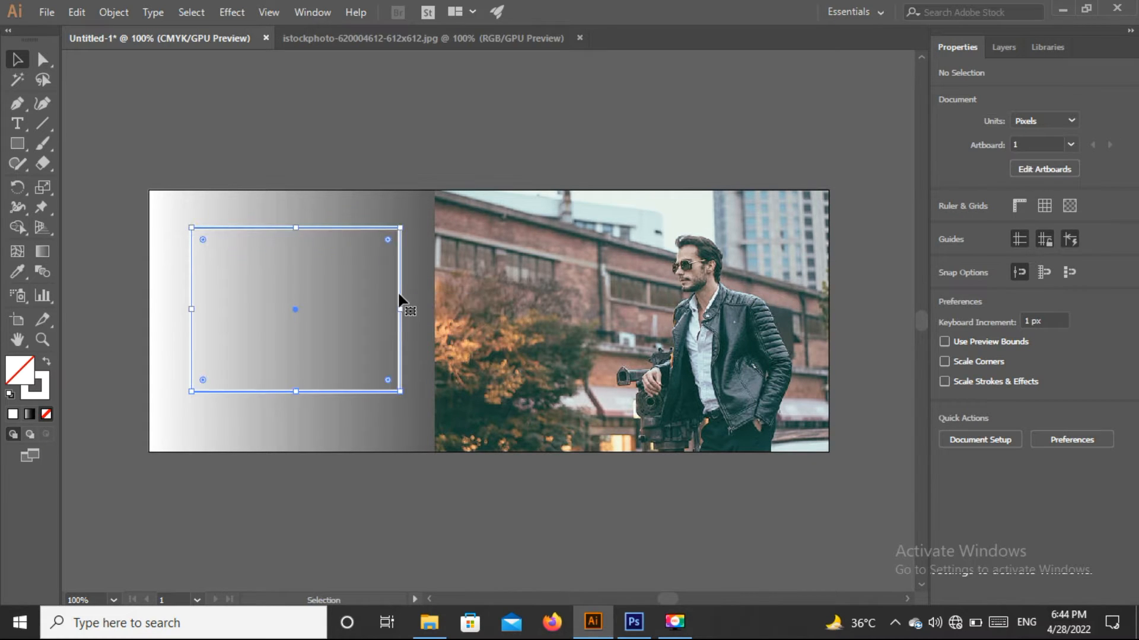
left_click(570, 138)
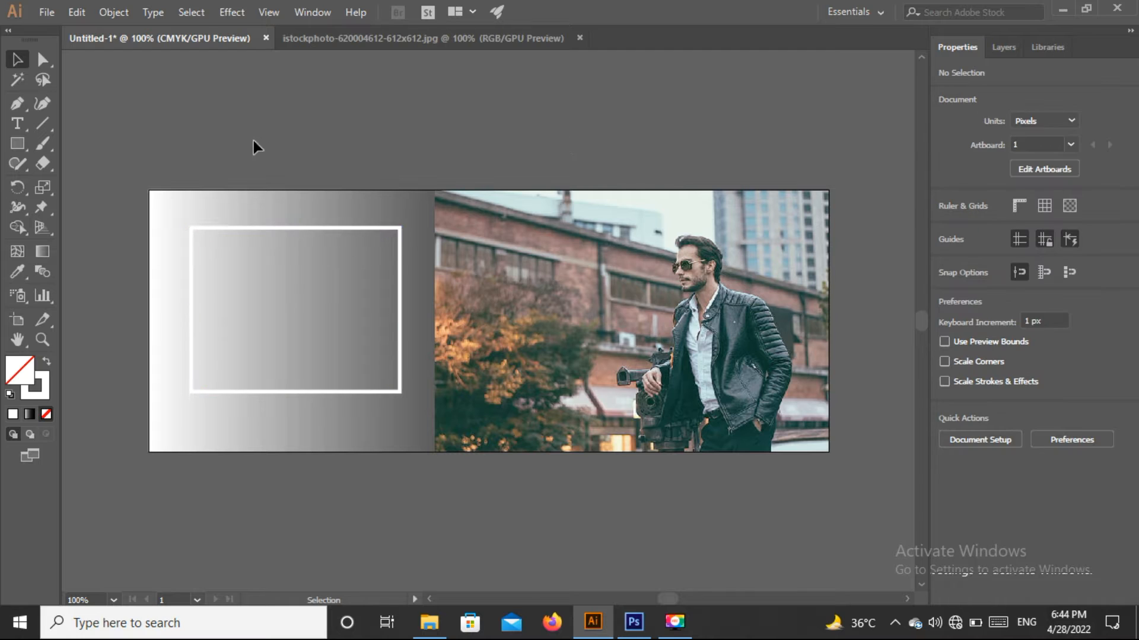
Step: Draw a horizontal rectangle about 304 × 65 px across the white frame and fill it with white
left_click_drag(19, 148, 55, 147)
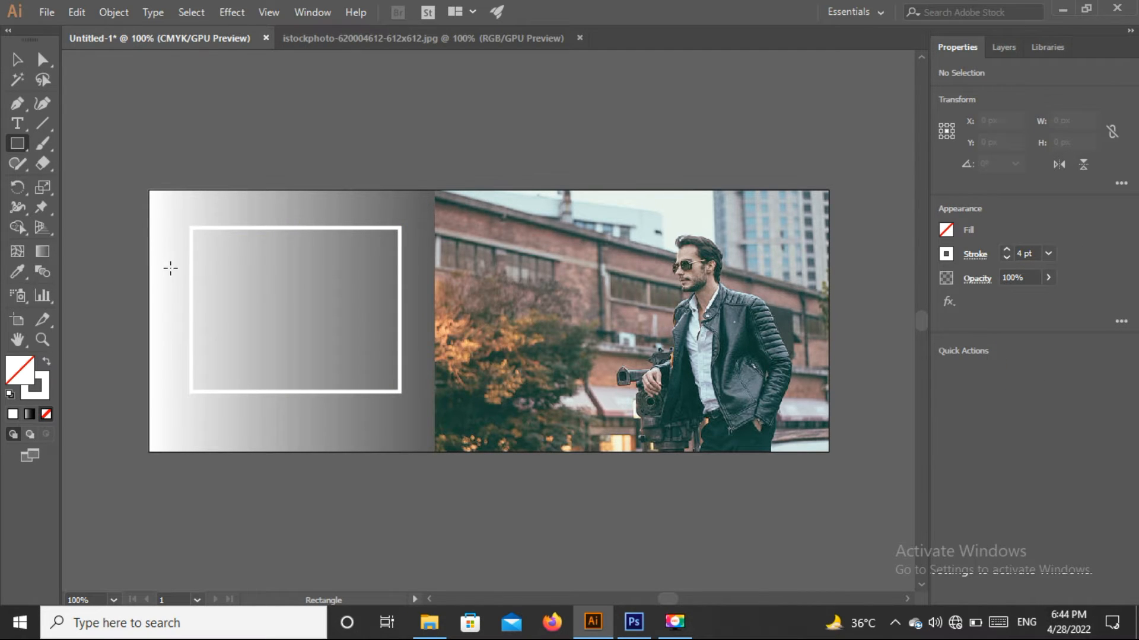
left_click_drag(171, 273, 425, 327)
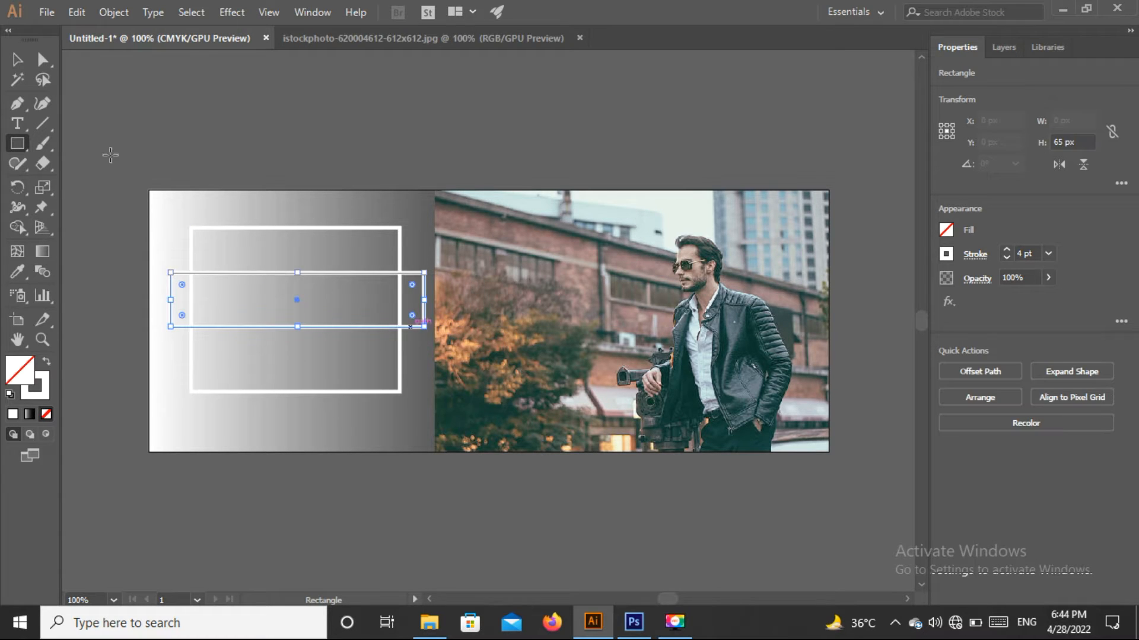
left_click(17, 60)
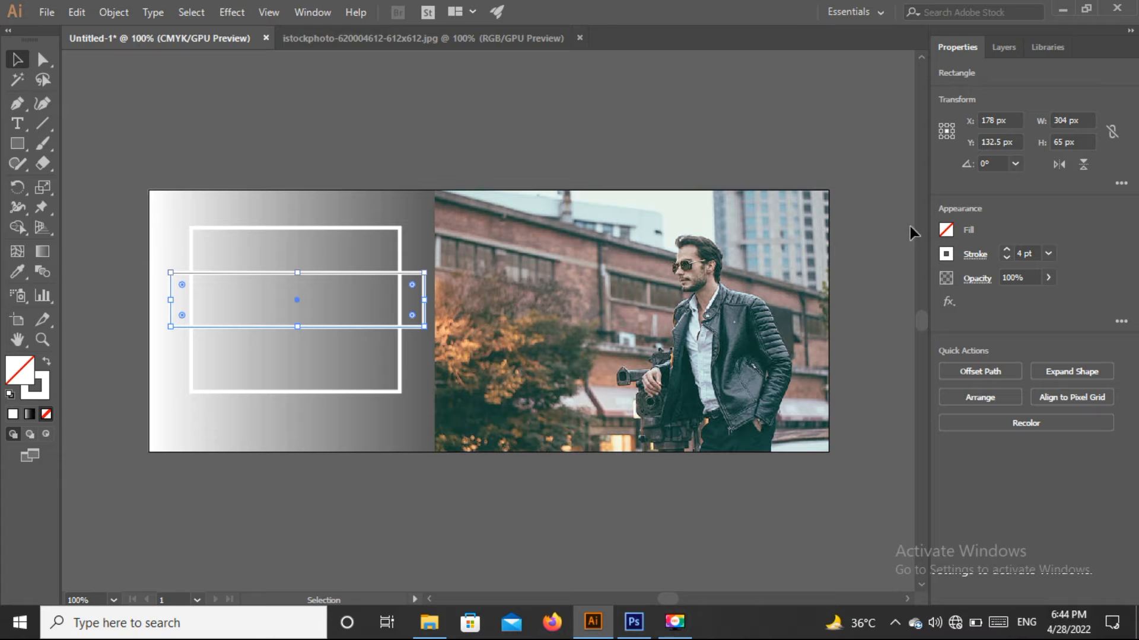
left_click(946, 231)
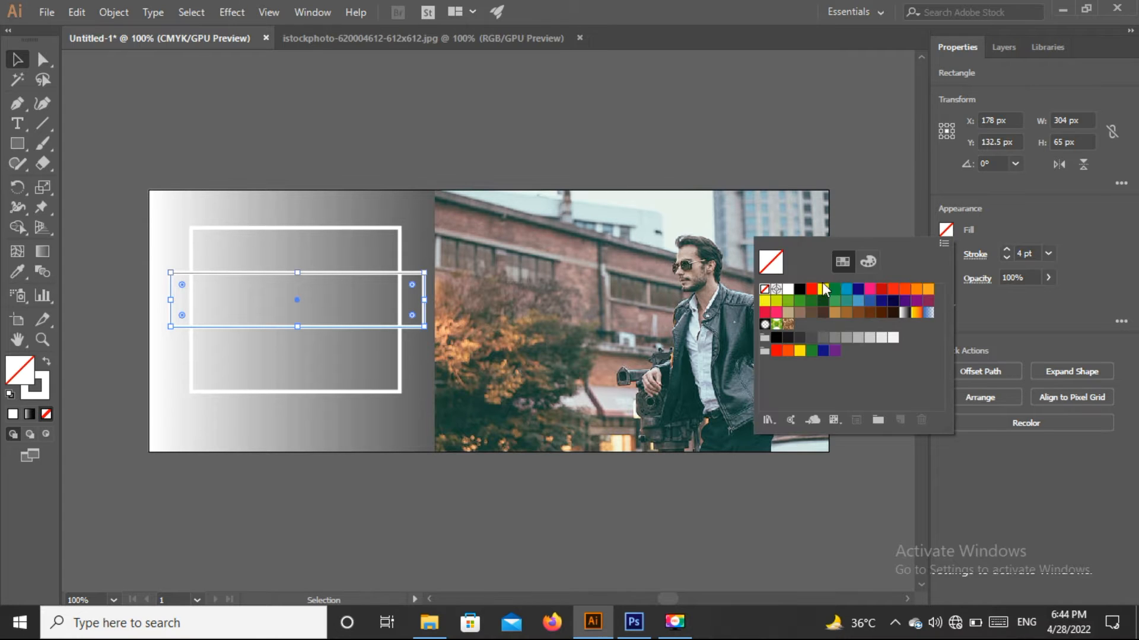
left_click(788, 290)
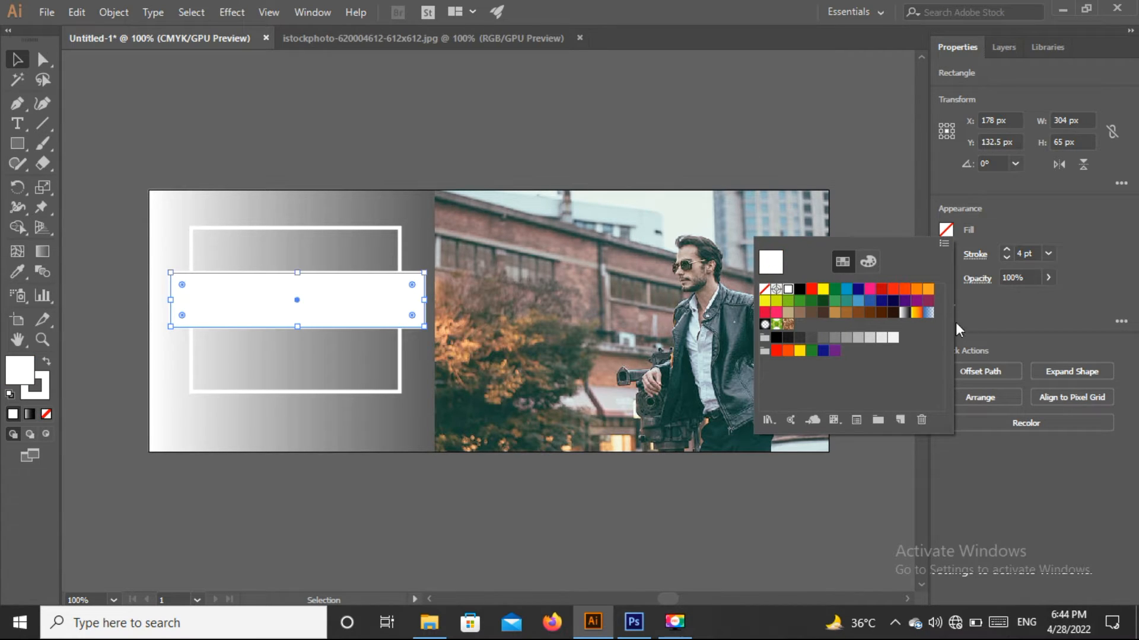
left_click(809, 133)
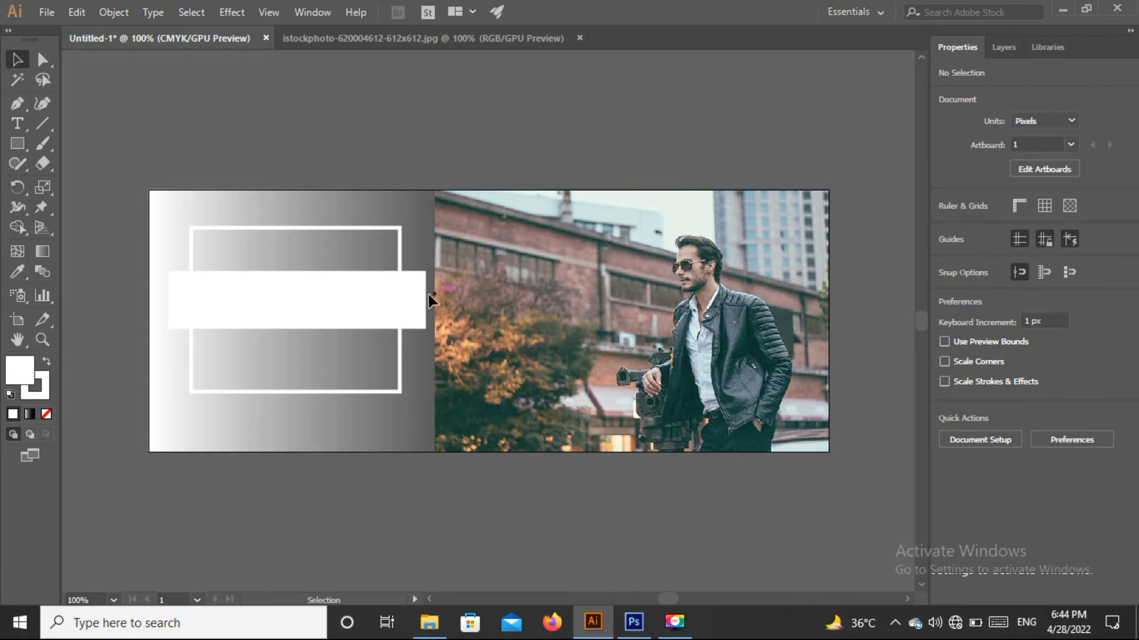
Step: Move the white bar about 11 px to the left and remove its stroke
left_click_drag(409, 293, 402, 291)
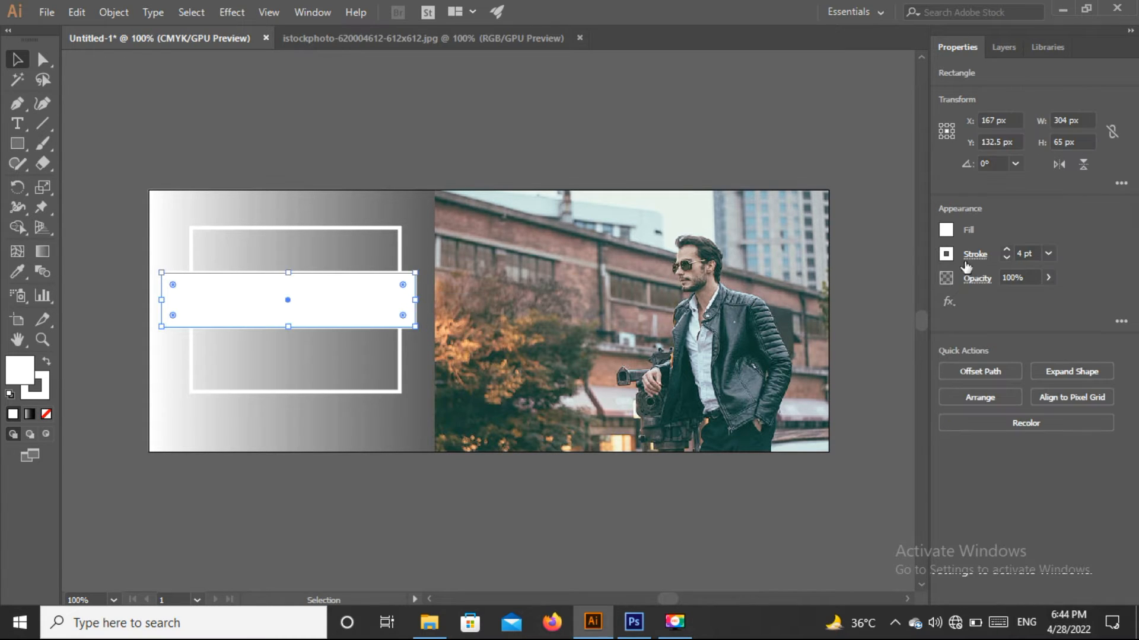
left_click(947, 254)
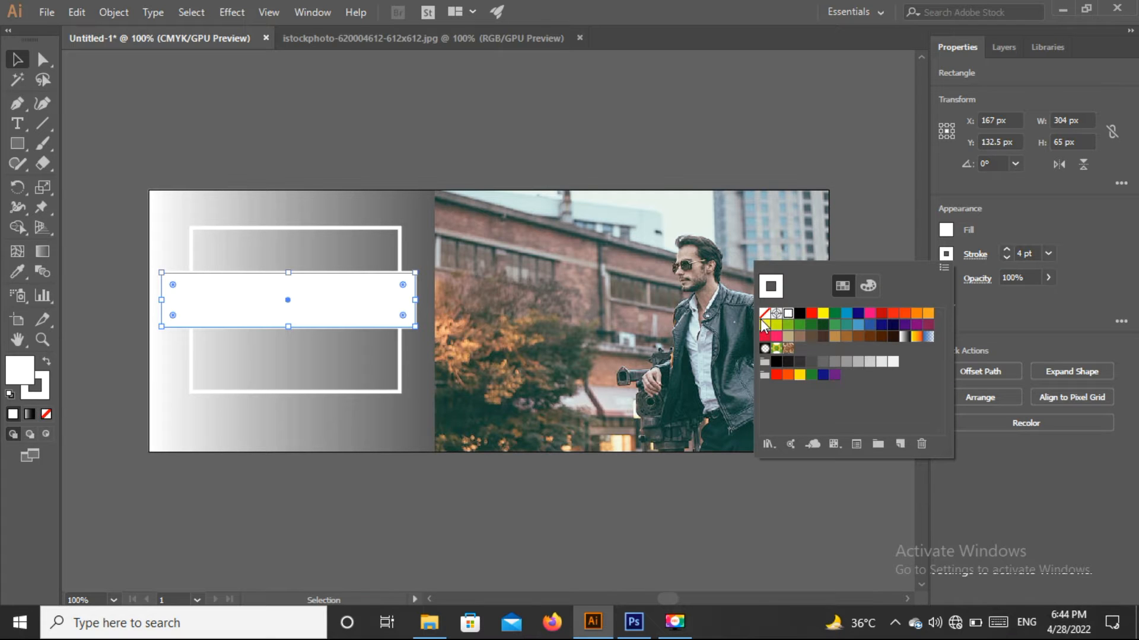
left_click(764, 314)
left_click(456, 132)
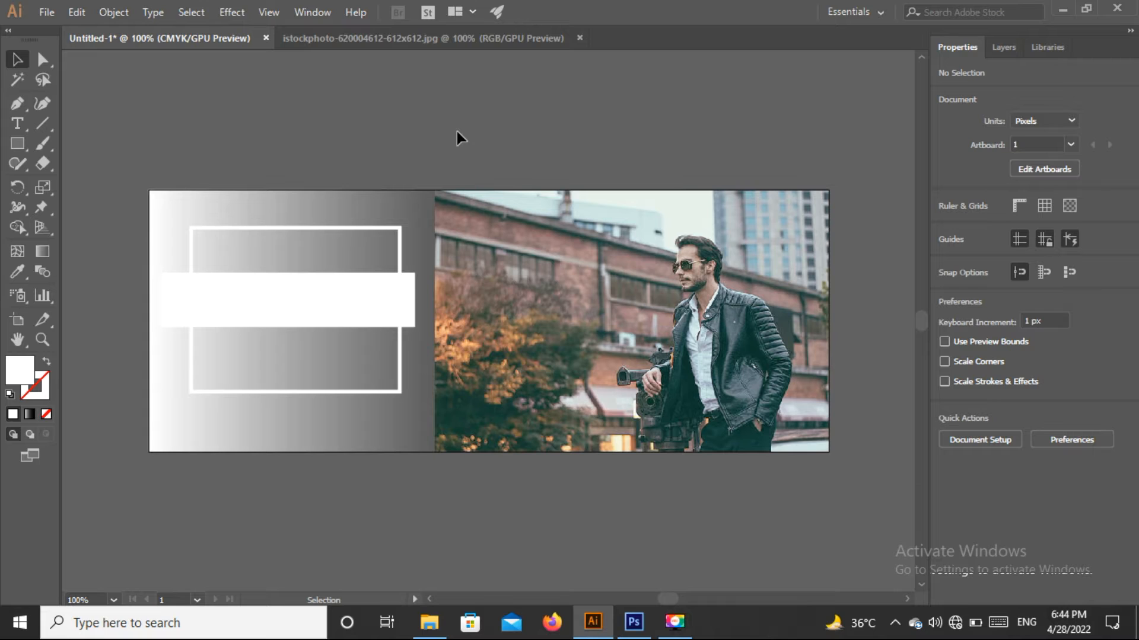
Step: Remove the fill of the bar across the frame, and restore its white fill
left_click(368, 292)
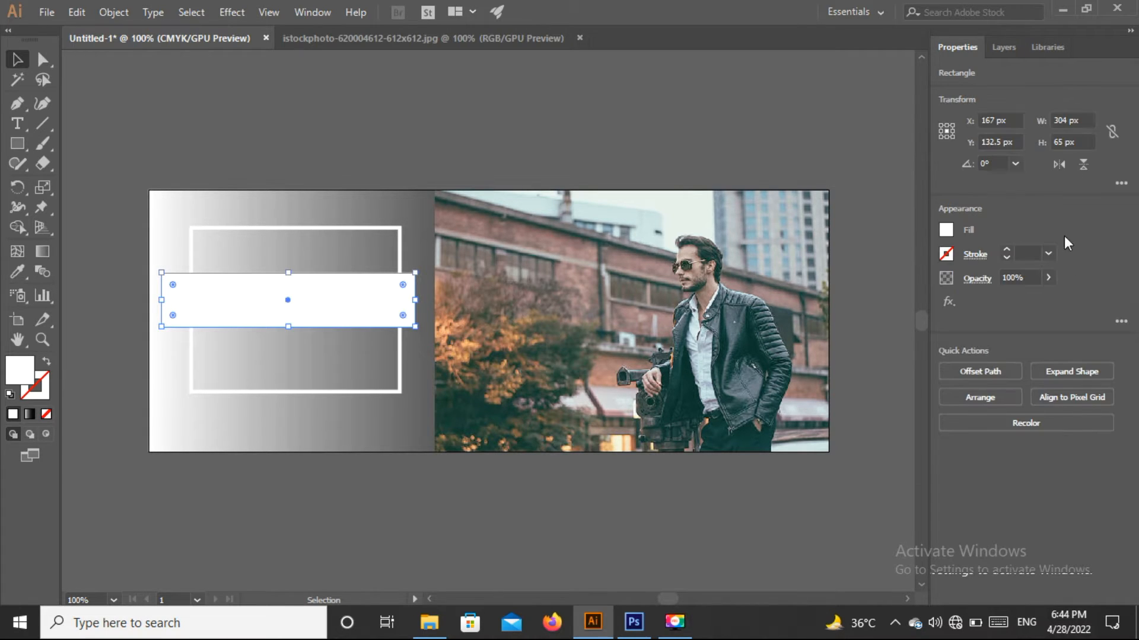
left_click(945, 230)
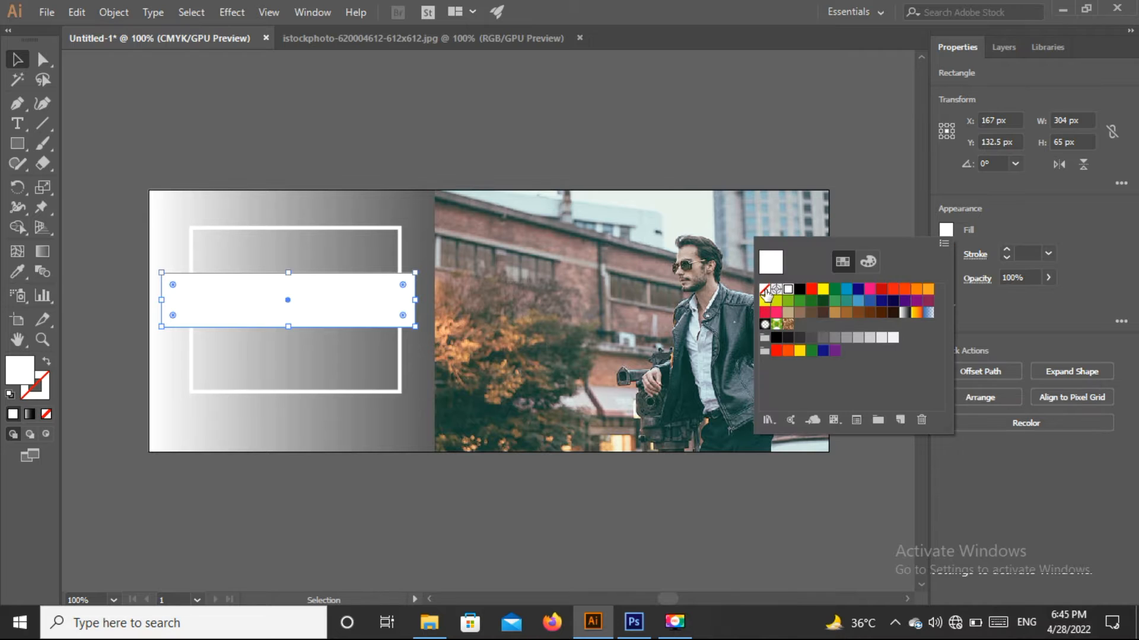
left_click(765, 290)
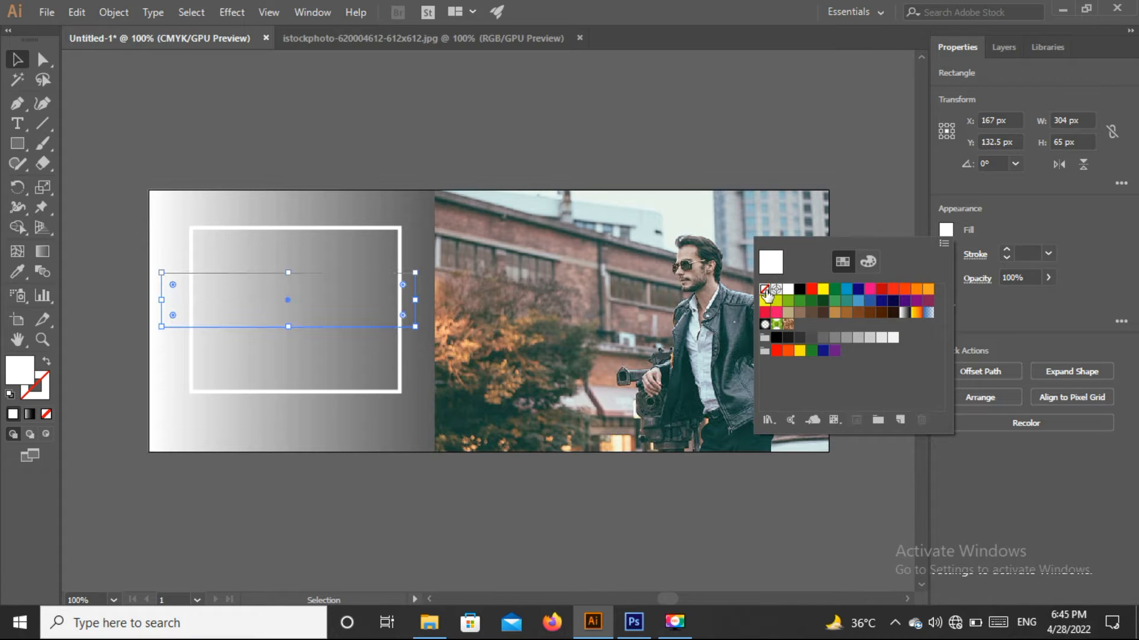
left_click(589, 127)
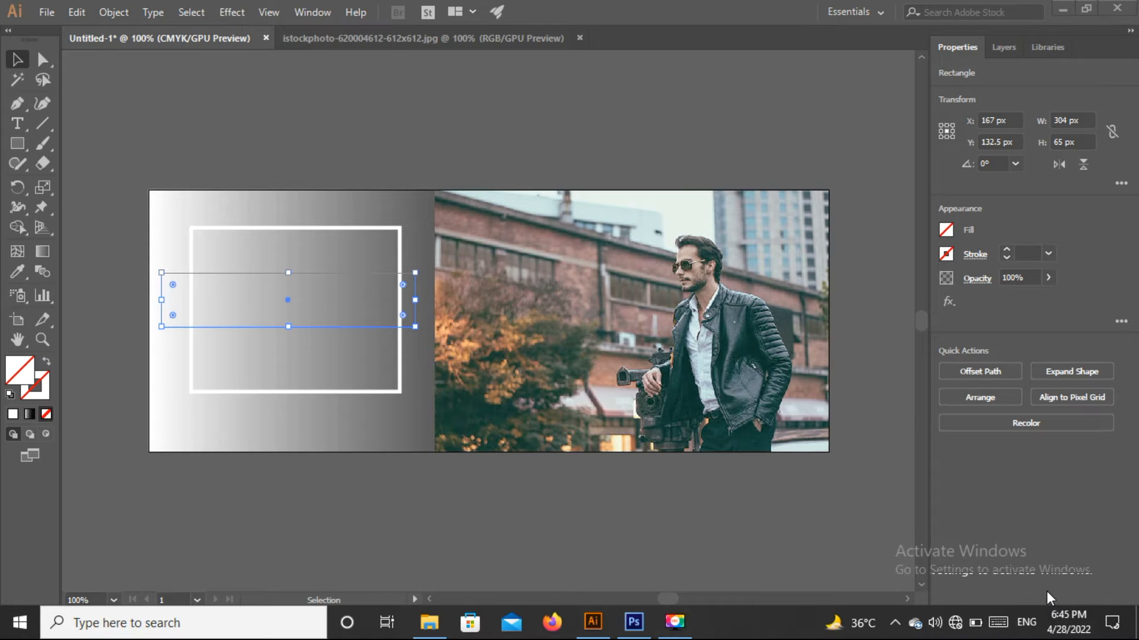
left_click(948, 231)
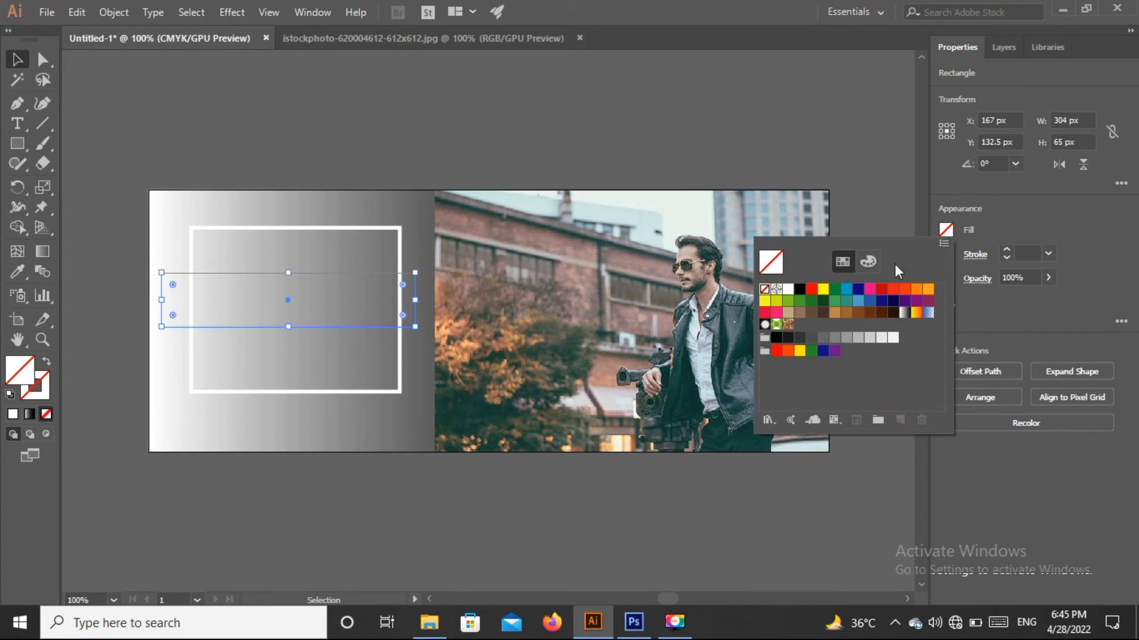
left_click(788, 291)
left_click(327, 144)
left_click(327, 144)
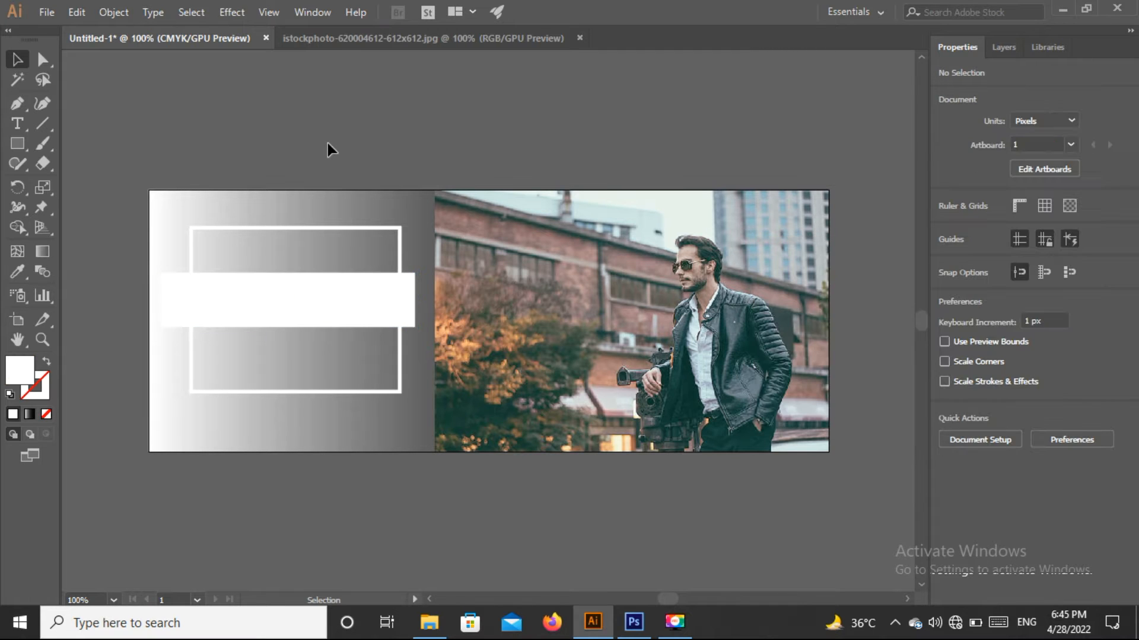
Step: Add the text "Men's Fashion Sale" on the white bar
left_click(9, 126)
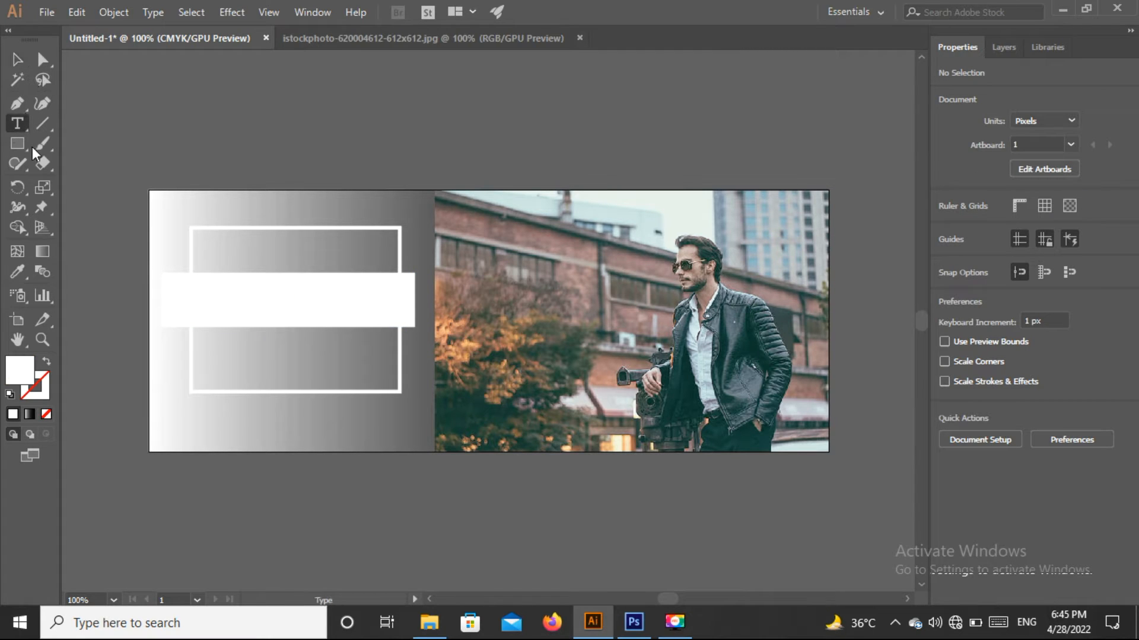
left_click(171, 290)
type("Men")
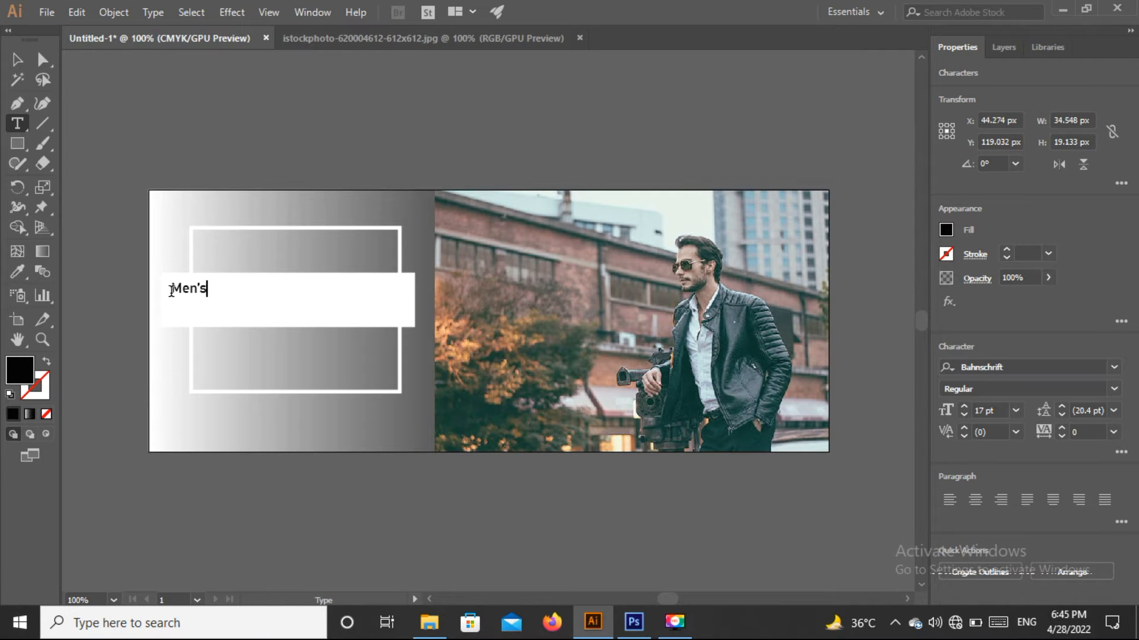
type("'s Fashion Sale")
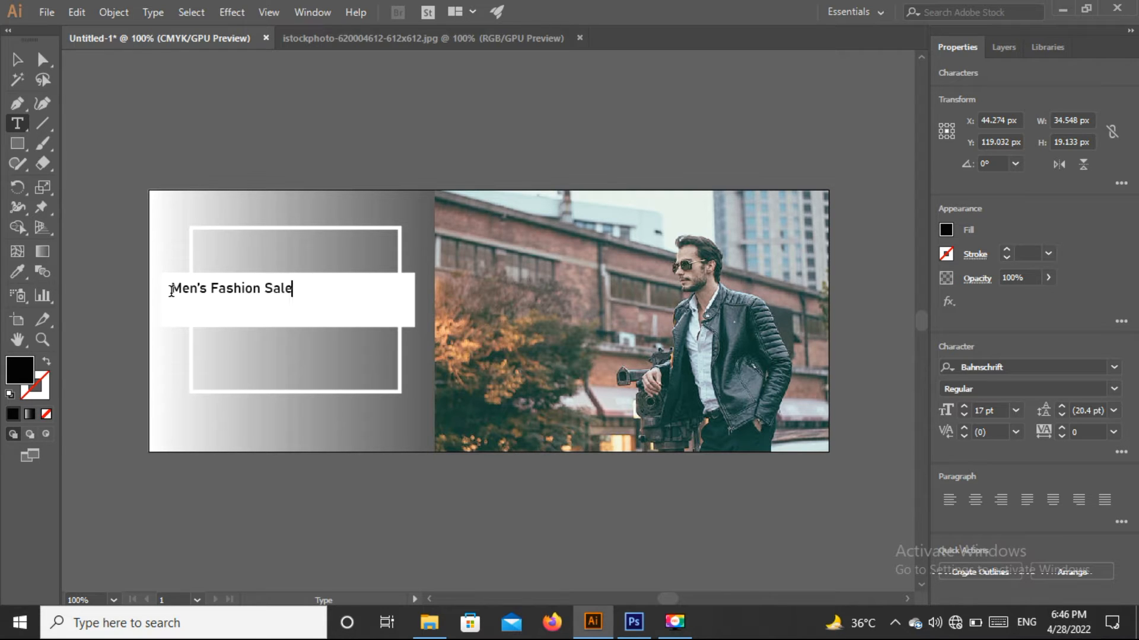
Step: Enlarge the "Men's Fashion Sale" text to about 292 px wide and position it centrally within the white bar
left_click(18, 59)
left_click_drag(290, 300, 413, 356)
left_click_drag(347, 303, 347, 303)
key("Left")
key("Left")
key("Left")
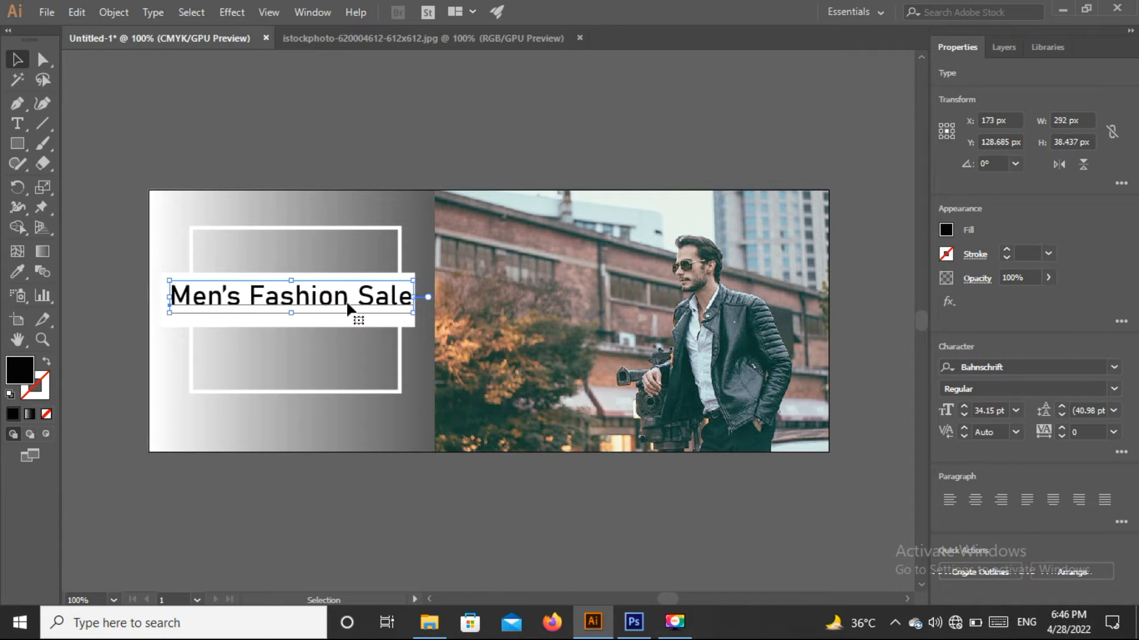
key("Down")
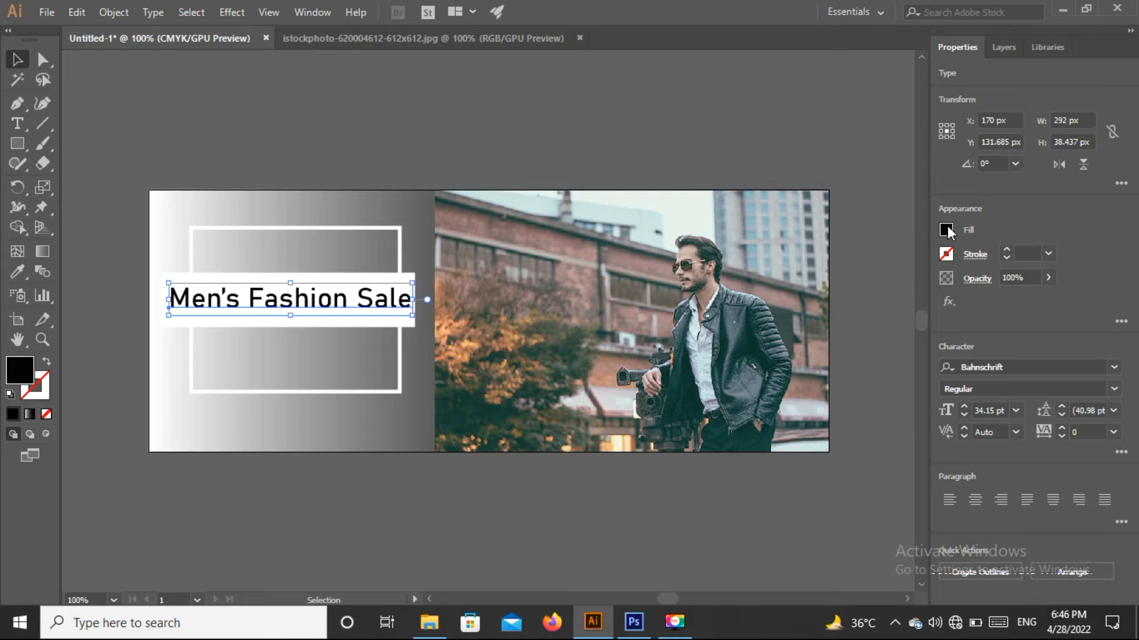
left_click(946, 229)
left_click(749, 130)
left_click(748, 129)
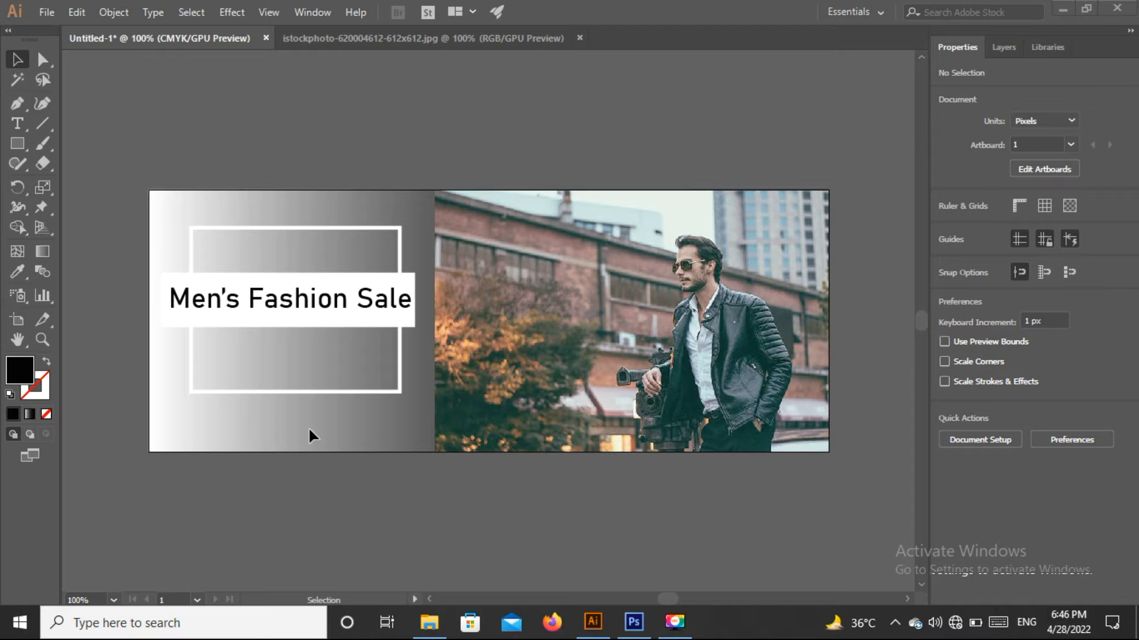
Step: Unlock all objects and change the artboard-sized background rectangle's fill to a solid dark grey
left_click(117, 12)
left_click(327, 108)
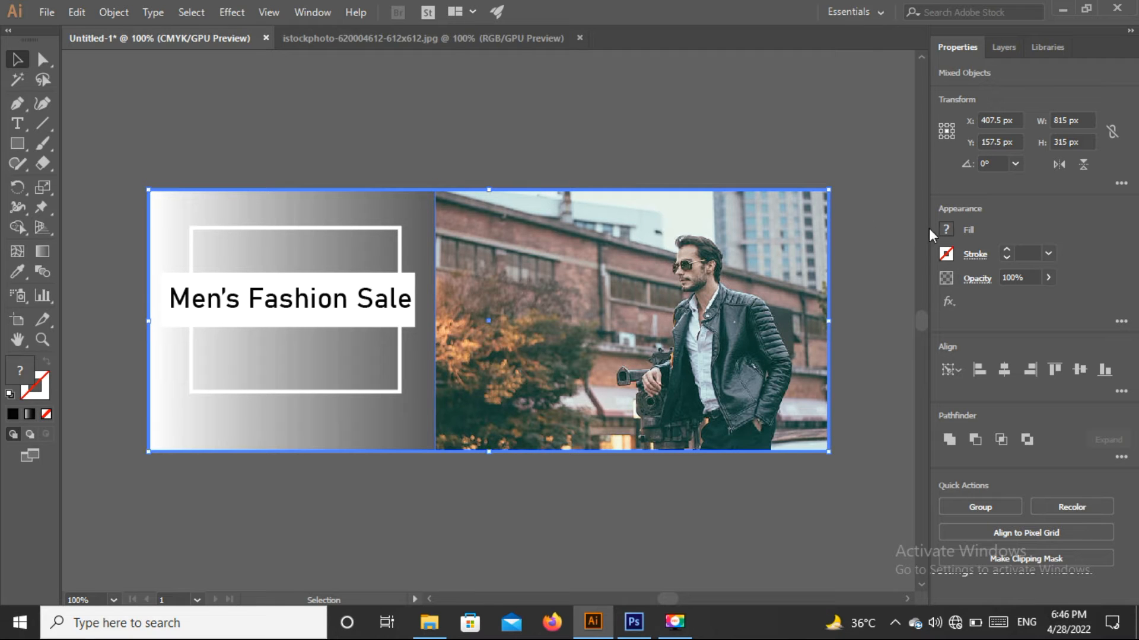
left_click(714, 116)
left_click(404, 237)
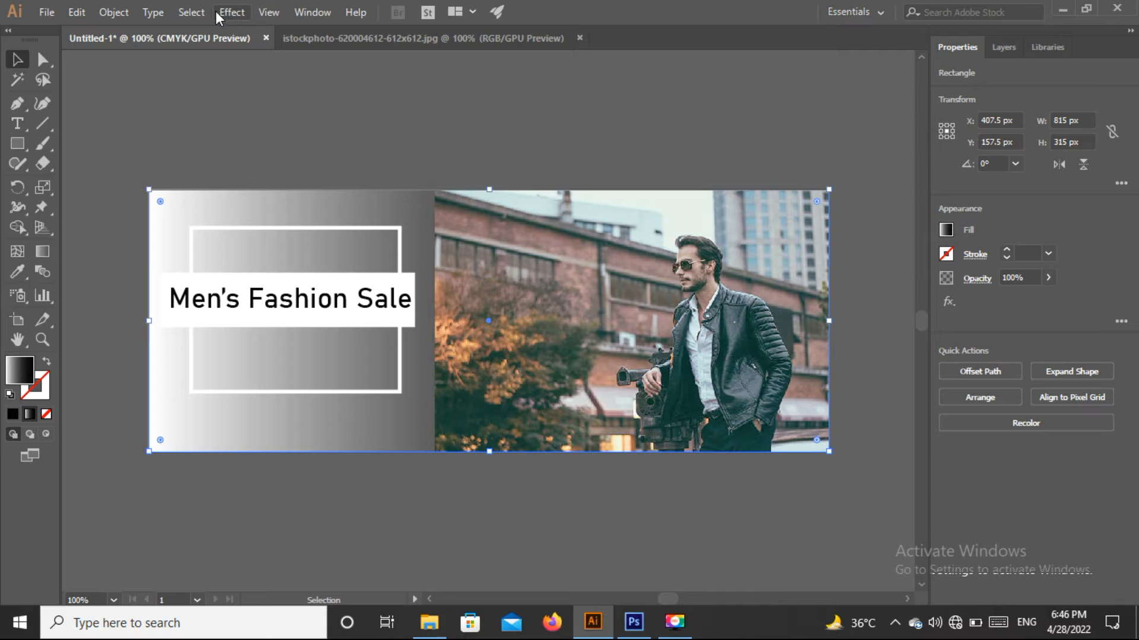
left_click(945, 231)
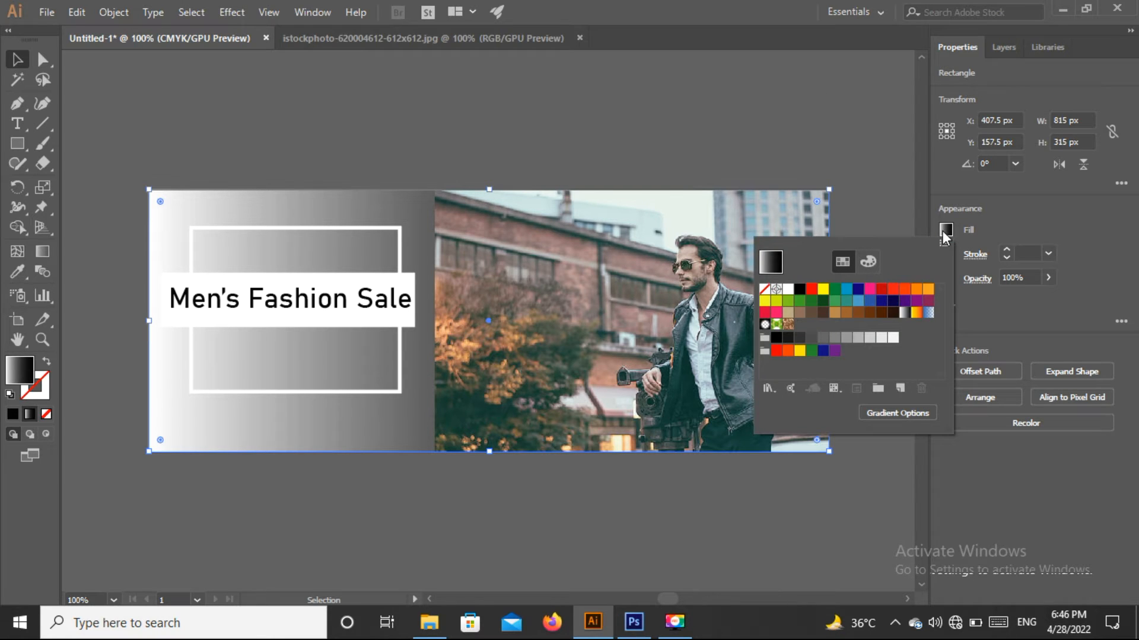
left_click(811, 340)
left_click(465, 84)
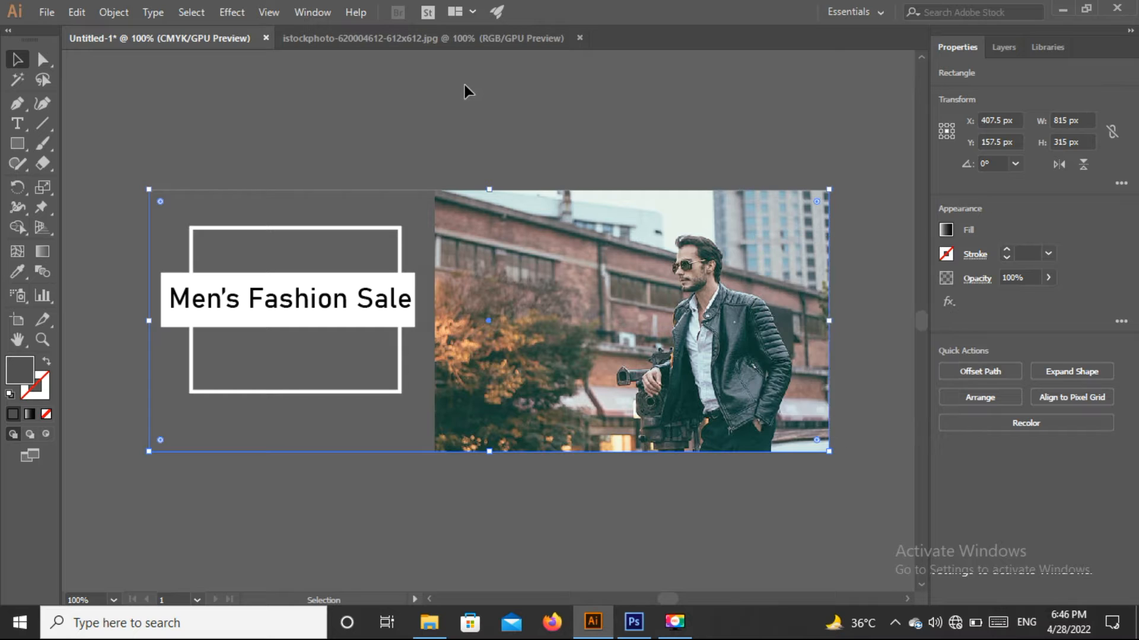
left_click(465, 84)
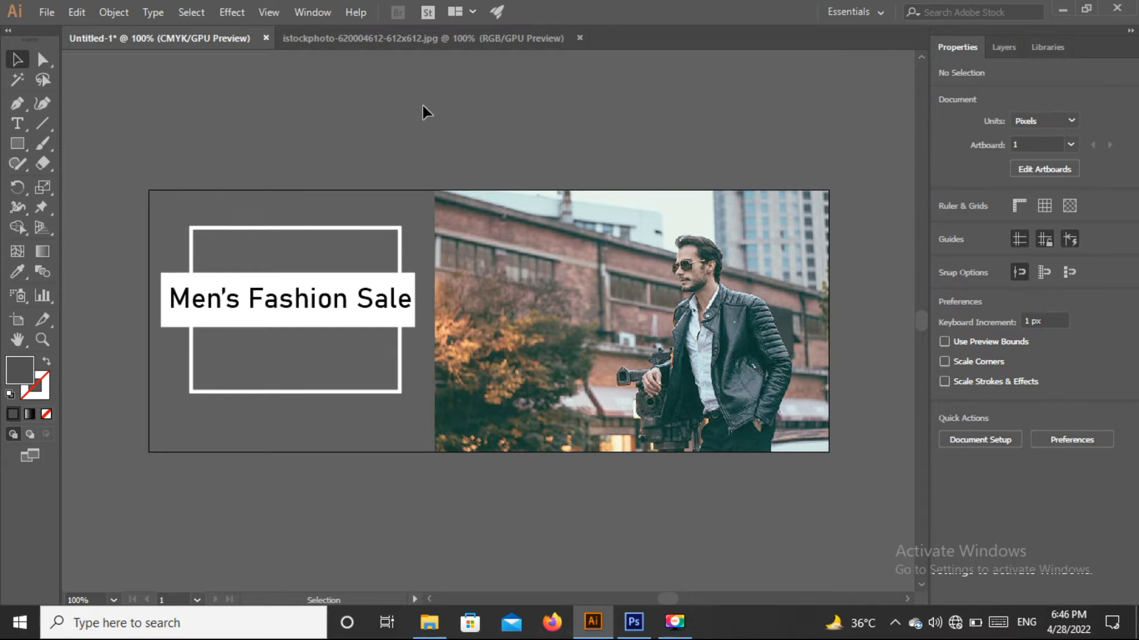
Step: Move the white bar about 3 px to the right so that it is centred behind the headline
left_click(404, 291)
left_click_drag(404, 291, 406, 291)
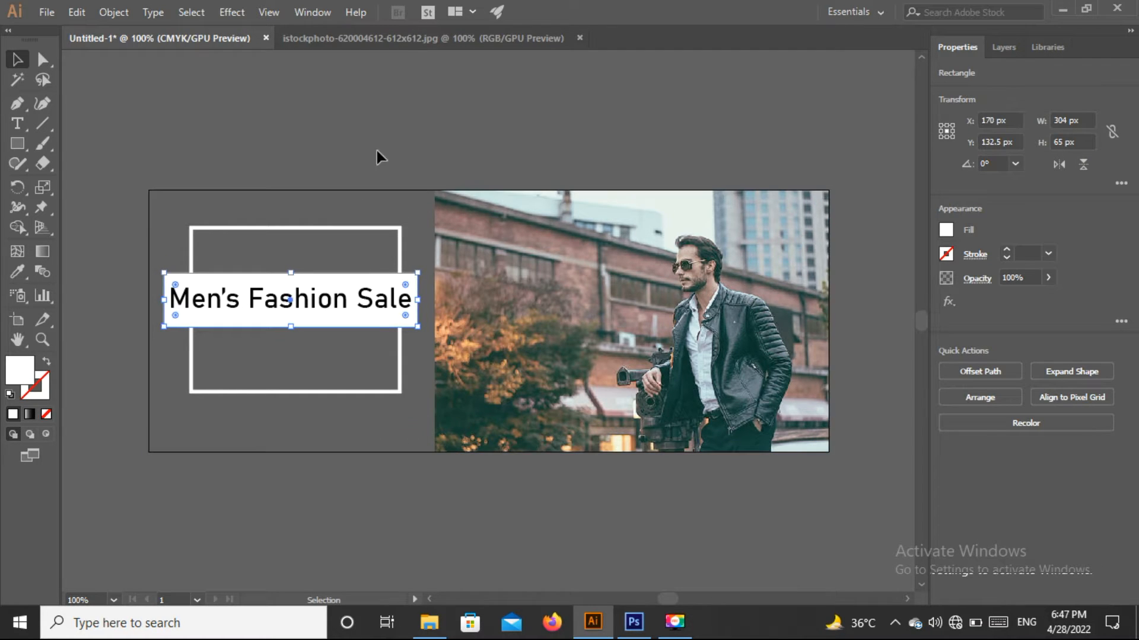
left_click(403, 135)
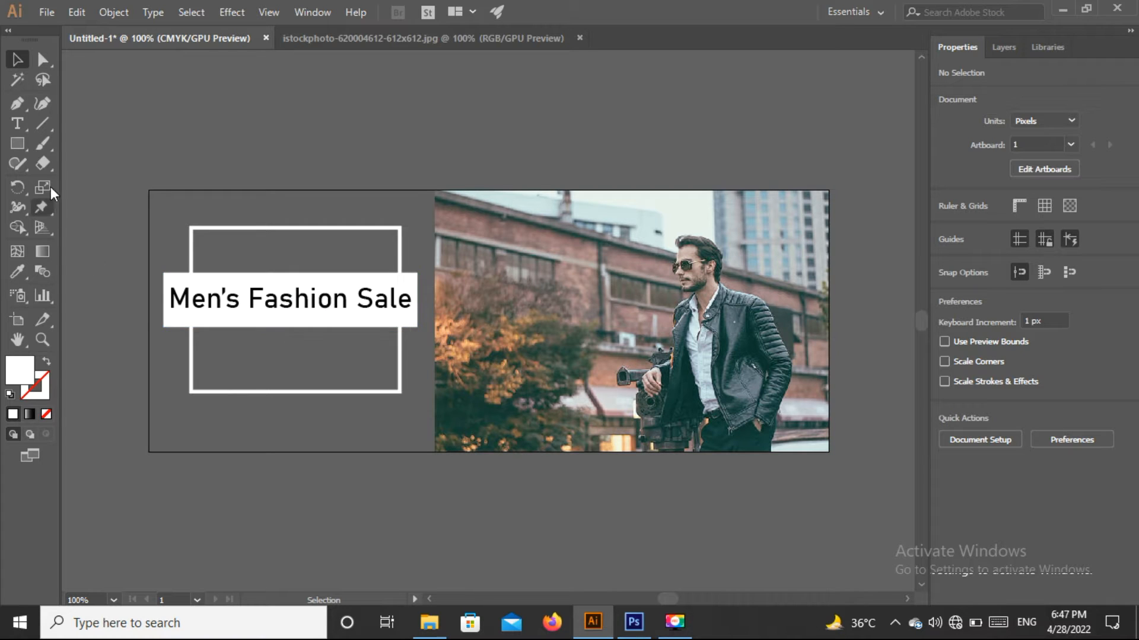
Step: Add a placeholder text area about 180 × 30 px below the headline bar and set its font size to 7 pt
left_click_drag(24, 127, 59, 130)
left_click_drag(225, 334, 376, 358)
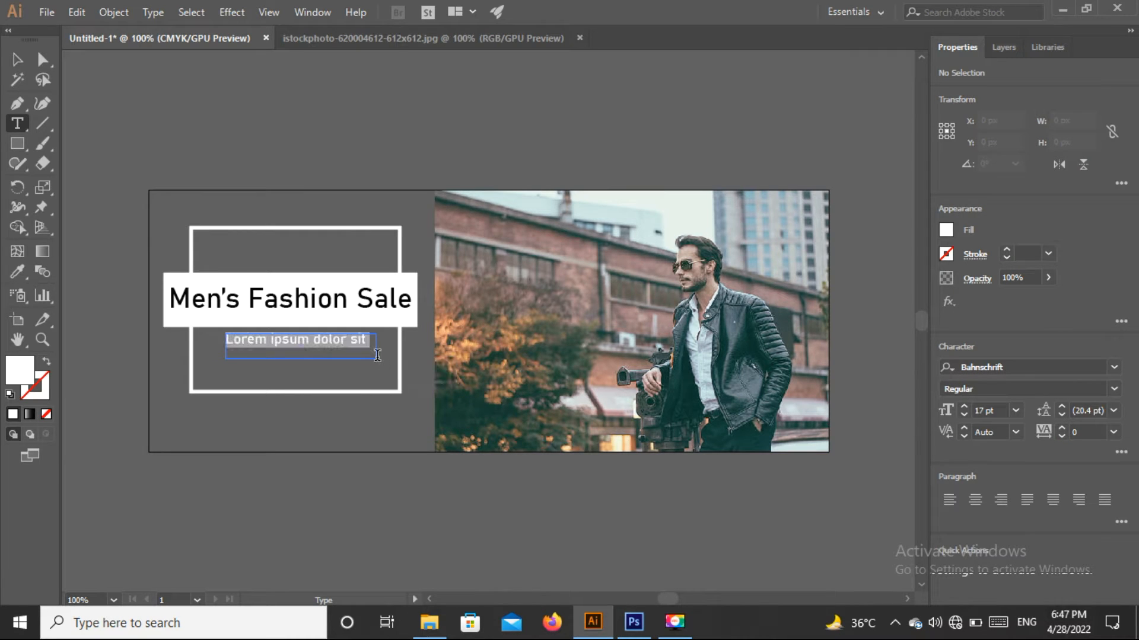
left_click(17, 60)
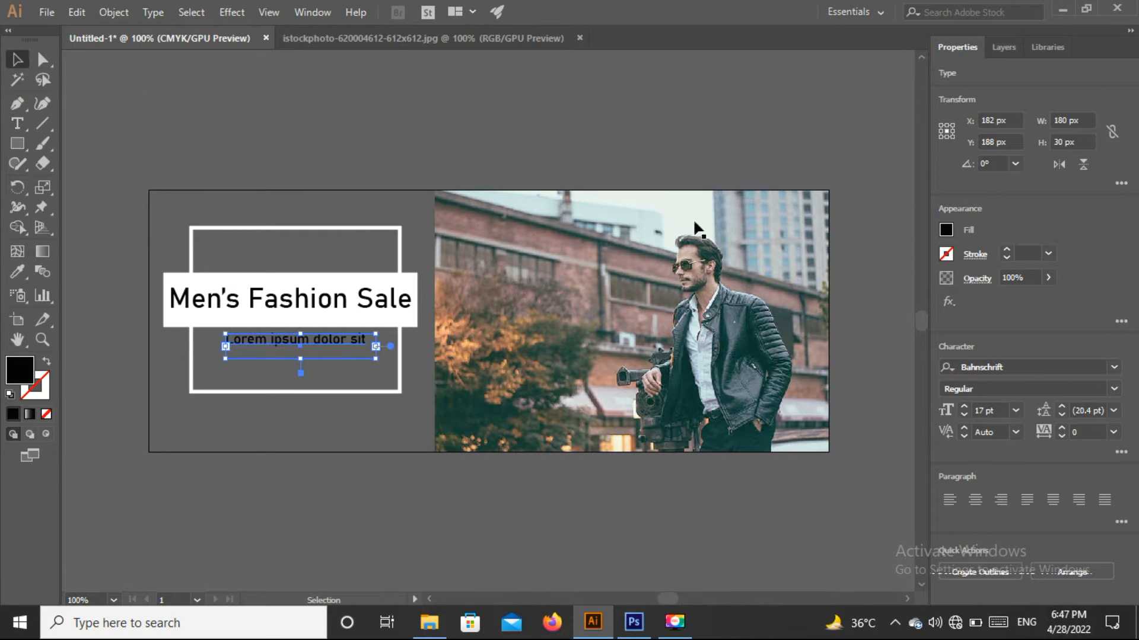
left_click(968, 415)
left_click(968, 415)
left_click(968, 415)
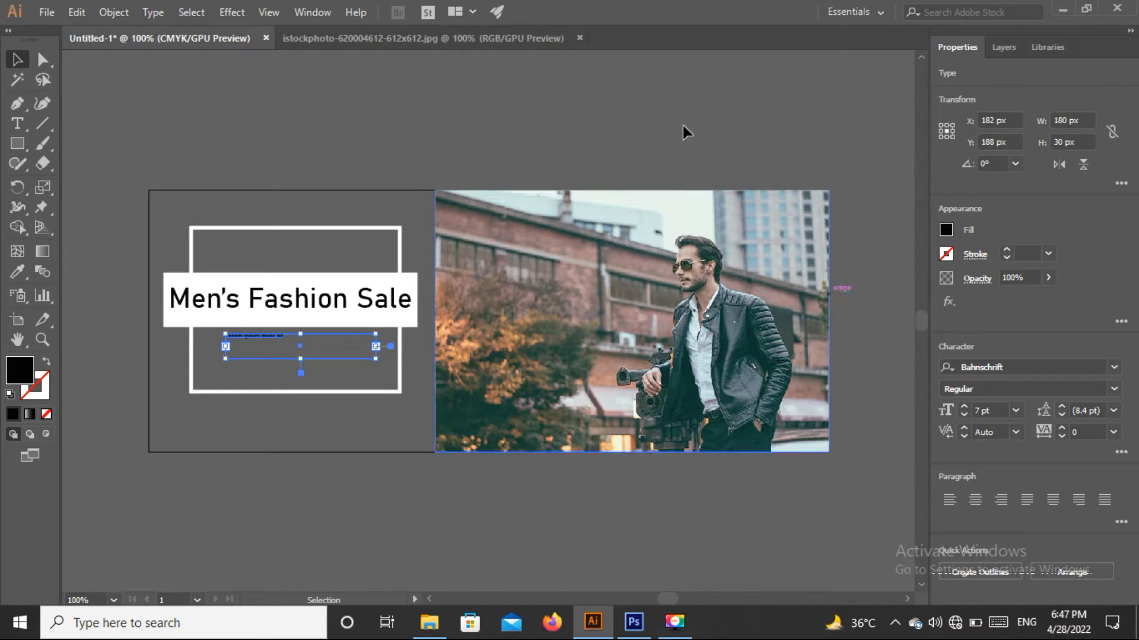
left_click(653, 102)
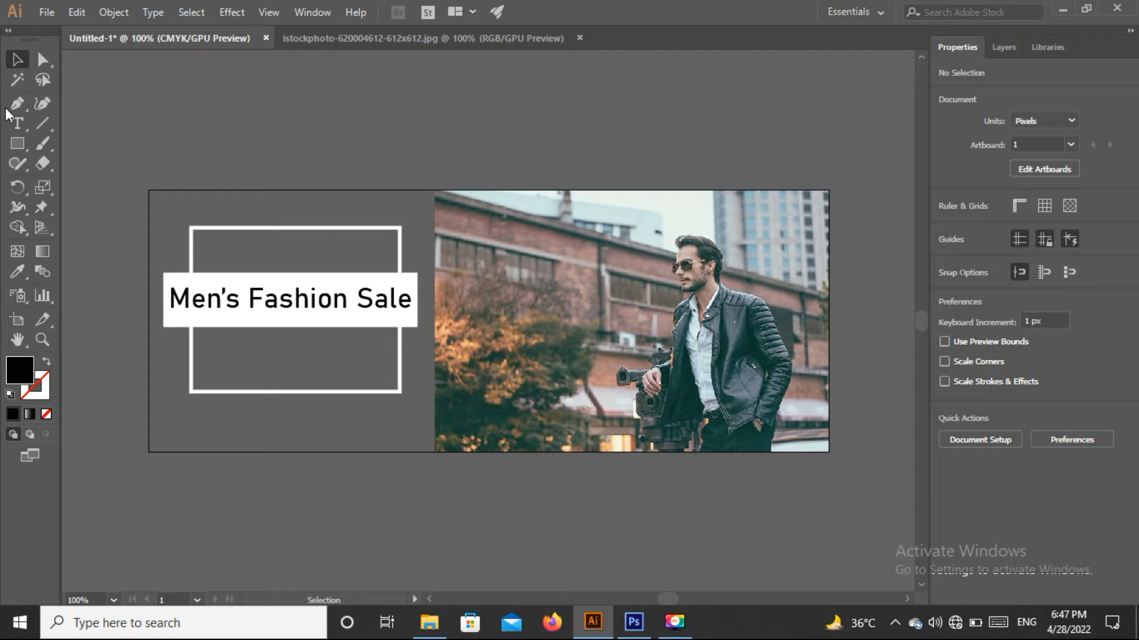
Step: Add a placeholder text area about 182 × 27 px below the headline bar and set its fill to white
left_click(16, 126)
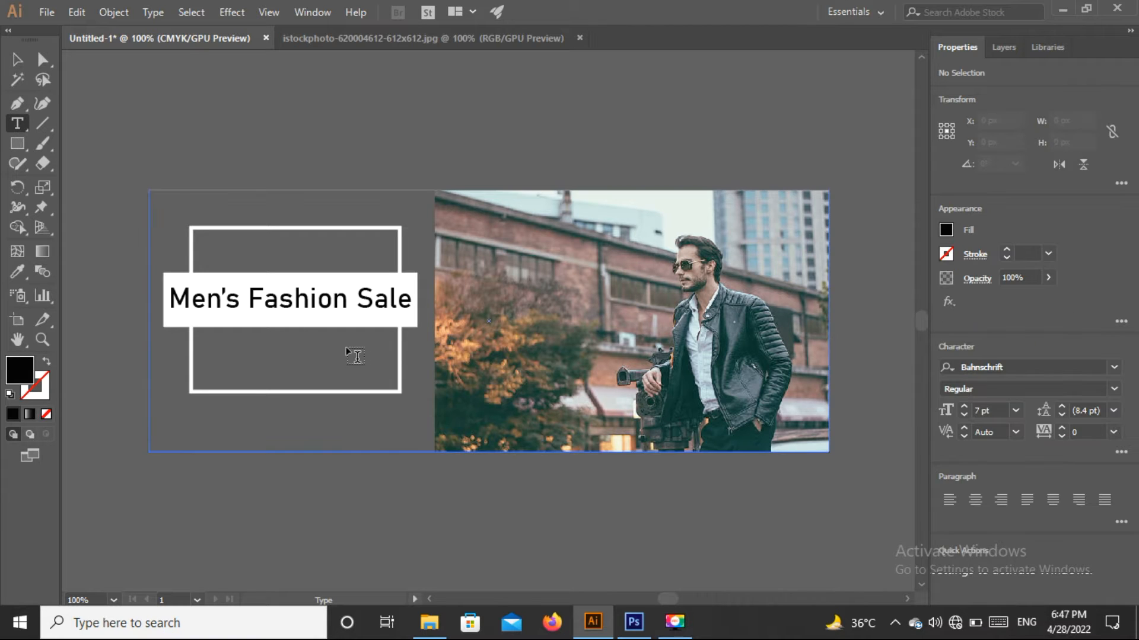
left_click_drag(219, 337, 370, 356)
left_click(16, 60)
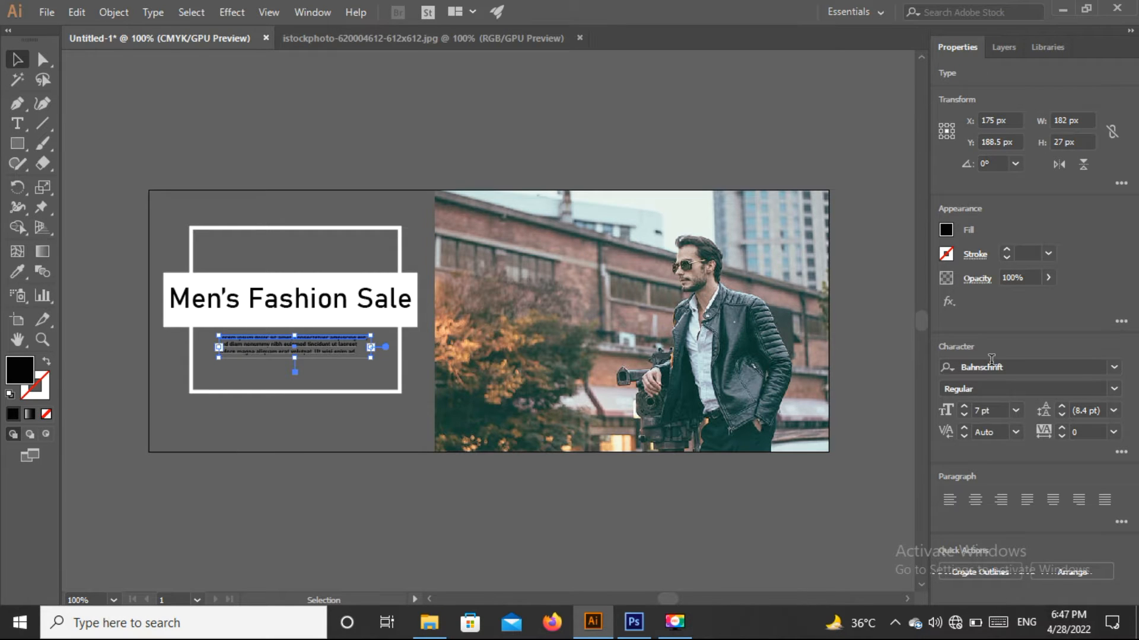
left_click(944, 229)
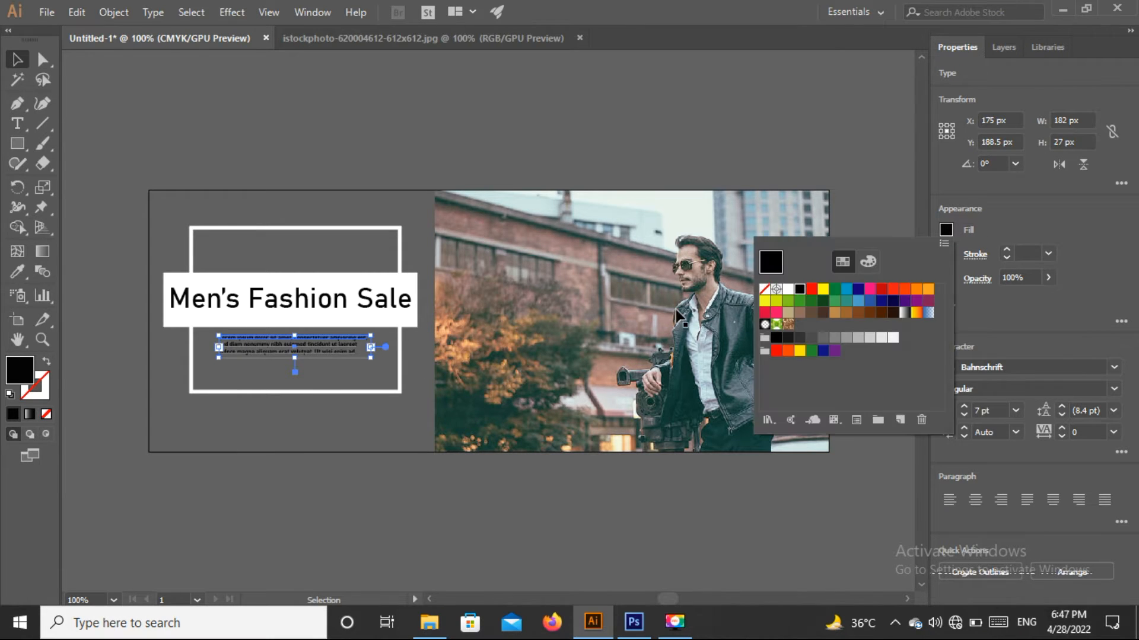
left_click(789, 290)
left_click(387, 155)
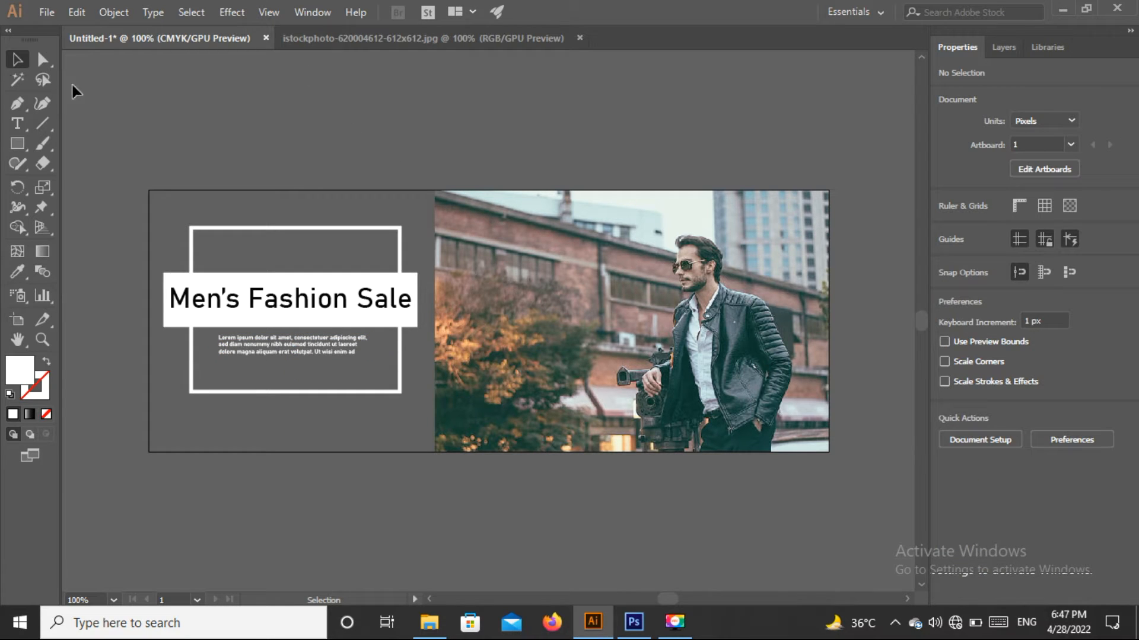
Step: Draw a white rectangle about 165 × 47 px over the frame's lower edge and move it left, roughly centring it on the frame
left_click(19, 145)
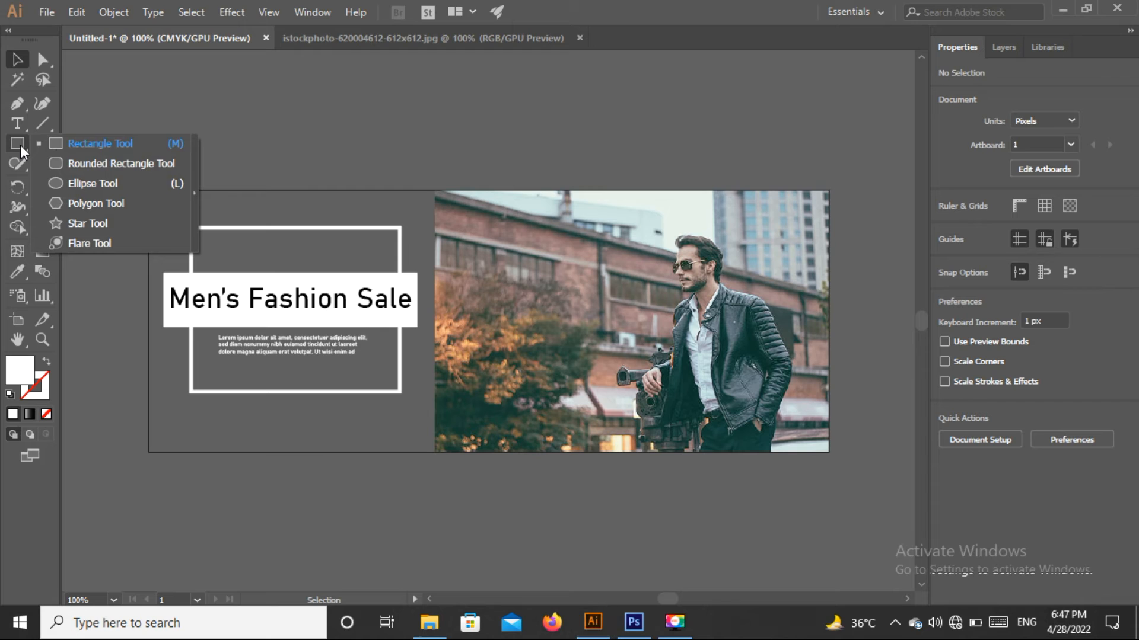
left_click(76, 144)
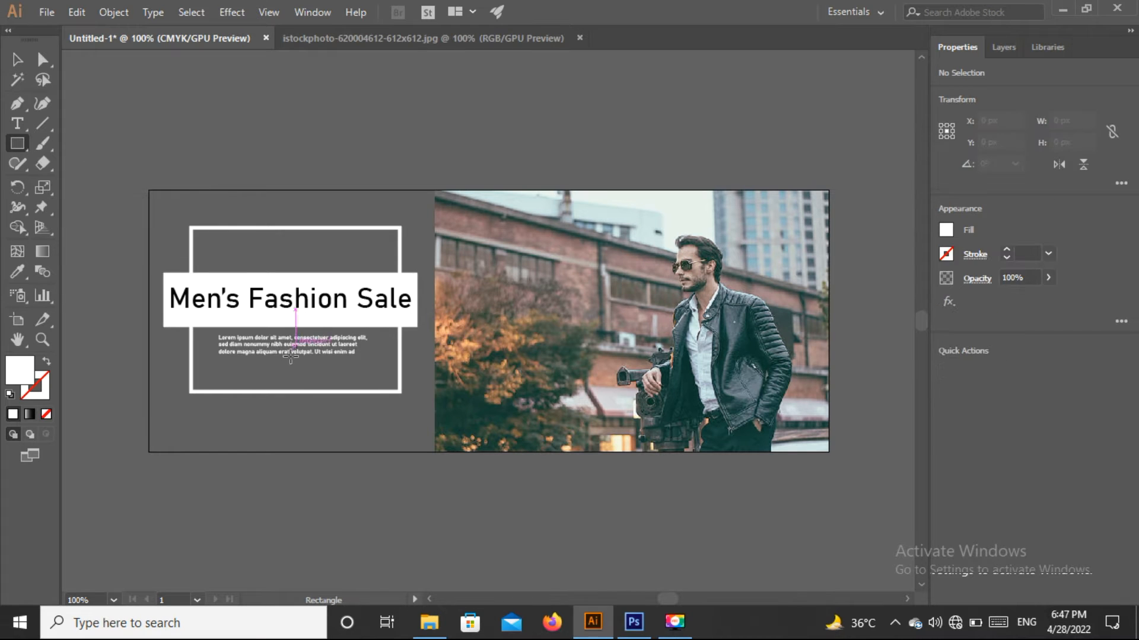
left_click_drag(255, 378, 393, 418)
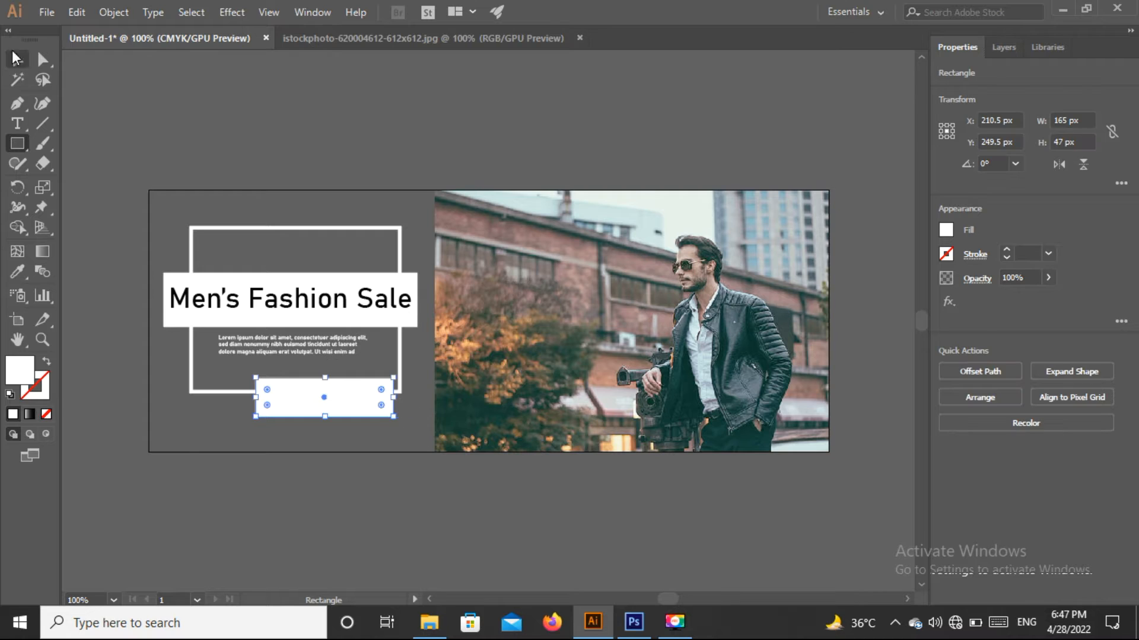
key("v")
left_click_drag(326, 400, 300, 402)
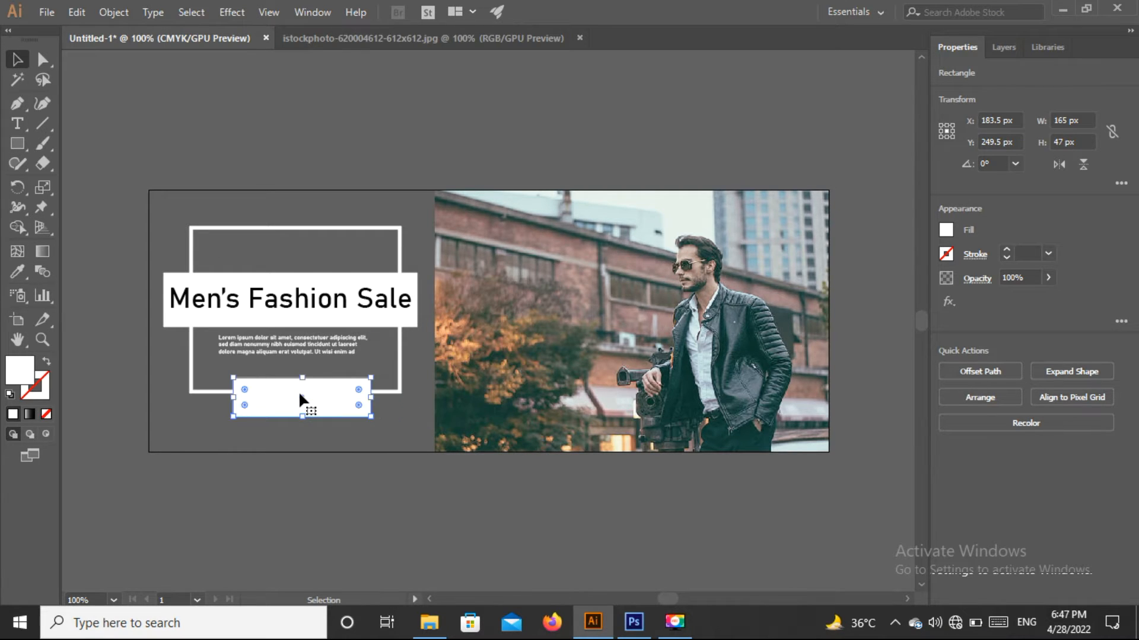
left_click(265, 123)
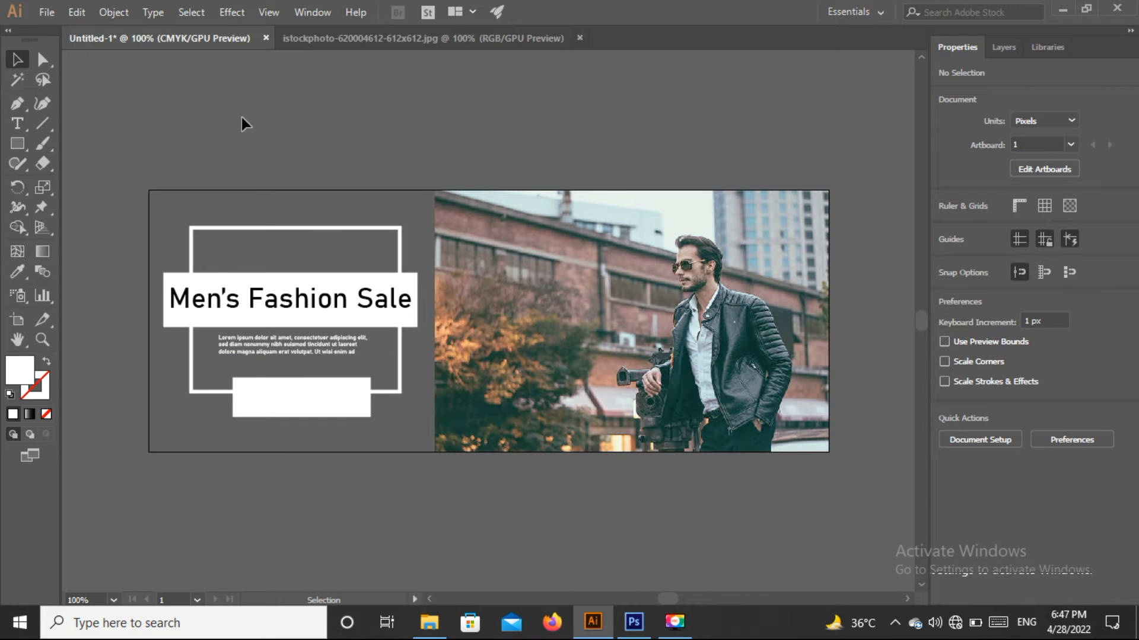
Step: Add the text "Shop Now" inside the small white rectangle
left_click(19, 123)
left_click(256, 402)
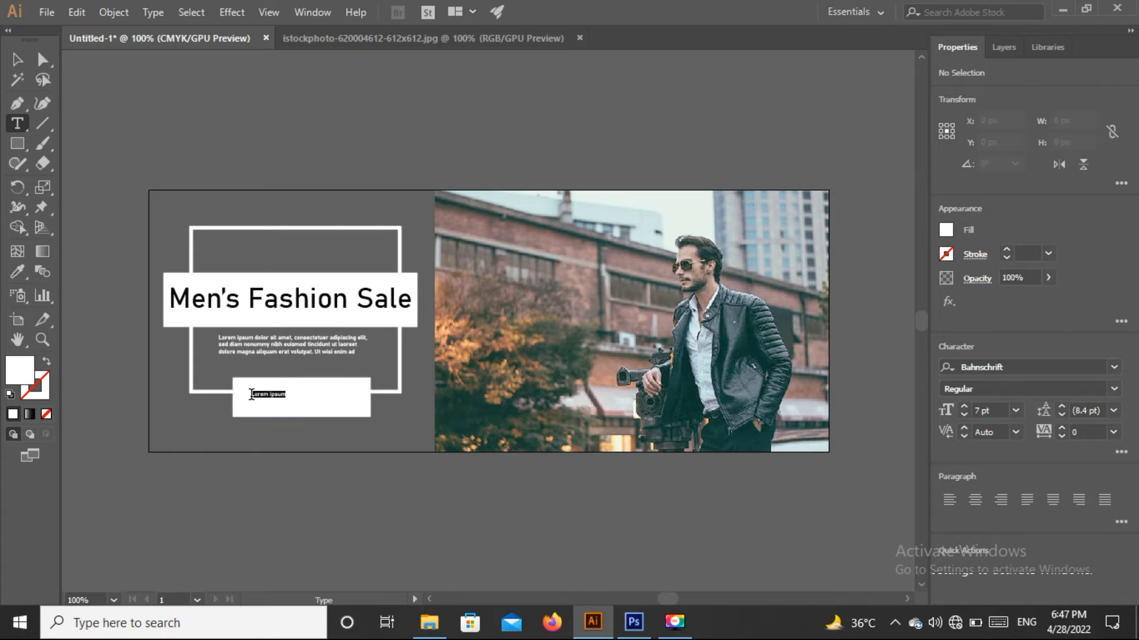
left_click(252, 394)
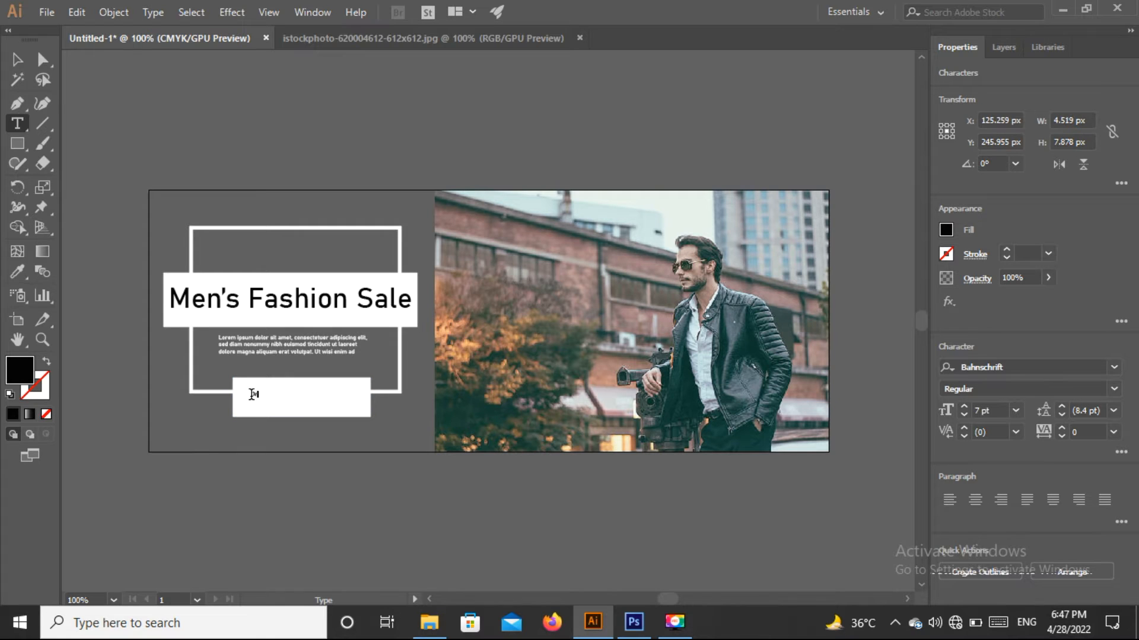
key("BackSpace")
type("Shop Now")
left_click(16, 59)
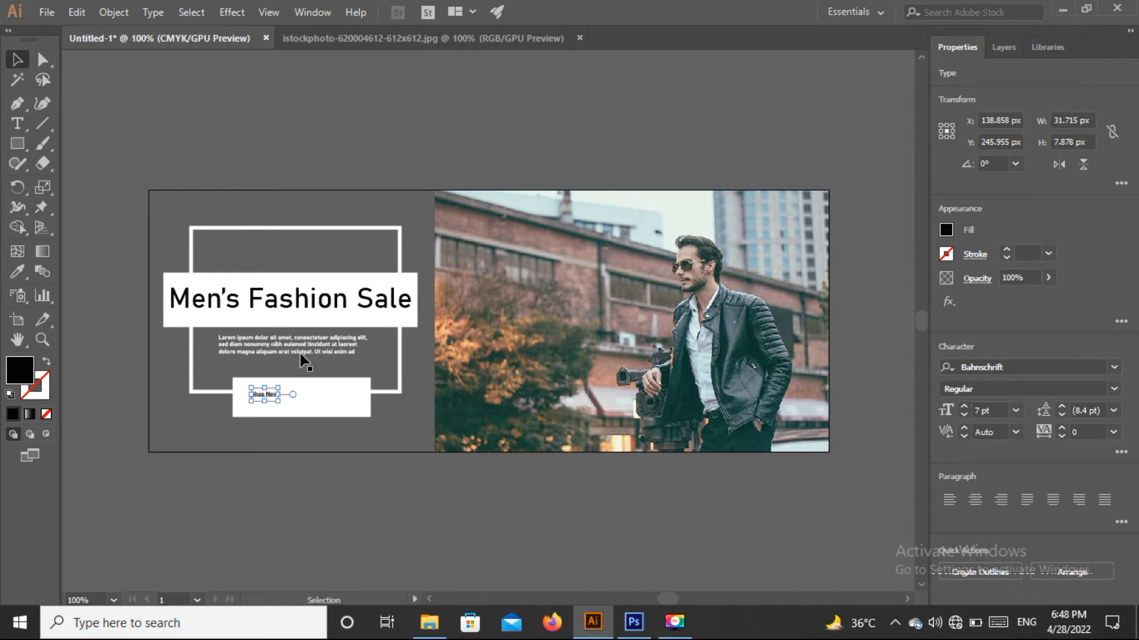
Step: Enlarge the "Shop Now" text to about 131 px wide and centre it within the white rectangle
left_click_drag(277, 402, 373, 442)
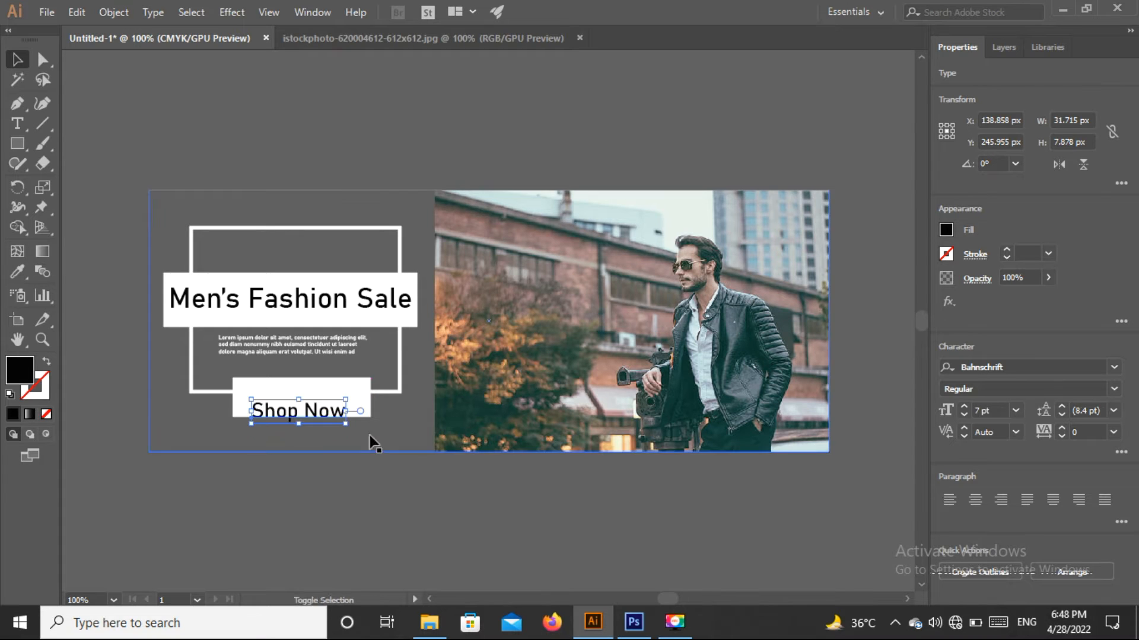
mouse_move(323, 413)
left_mouse_down()
mouse_move(369, 415)
mouse_move(309, 406)
left_mouse_up()
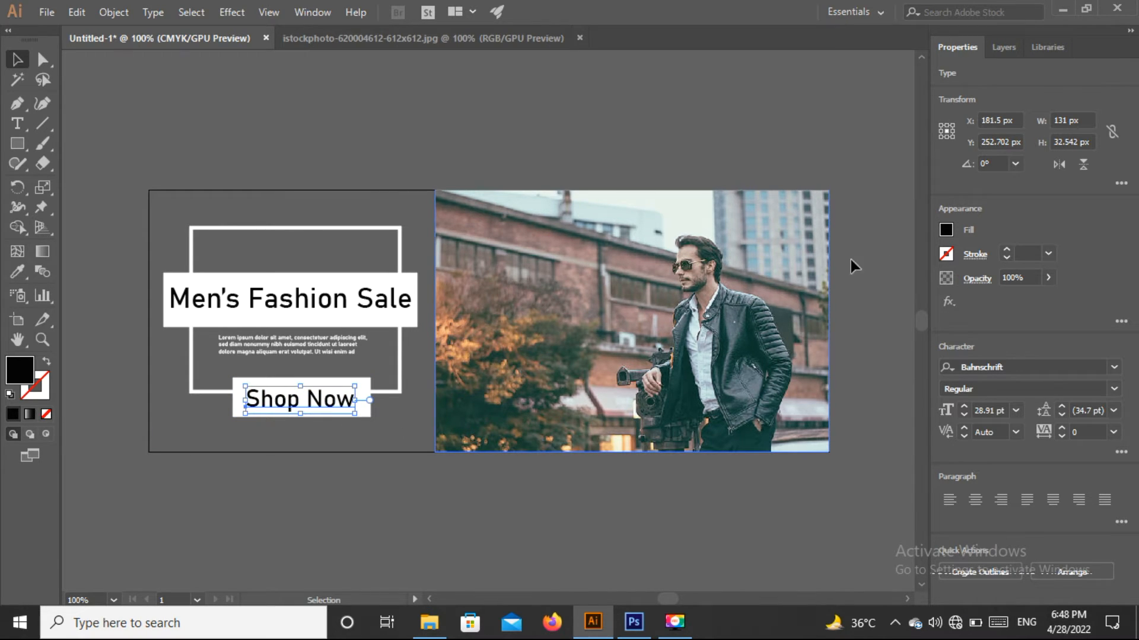
left_click(564, 118)
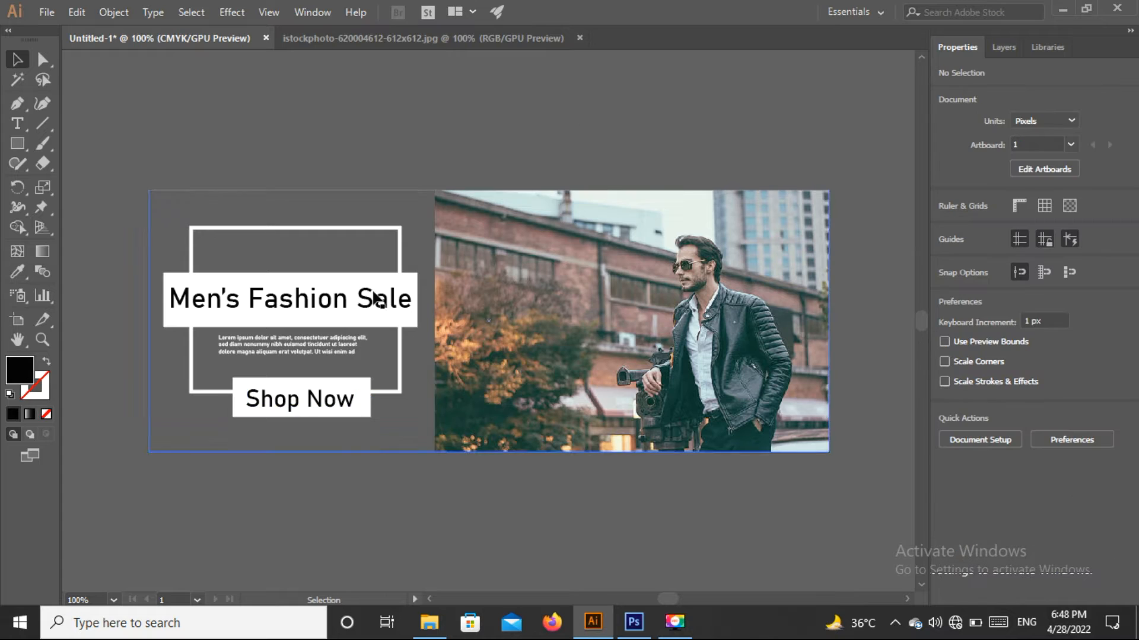
Step: Round all four corners of the white rectangle behind "Shop Now" to give it a button shape
left_click(359, 397)
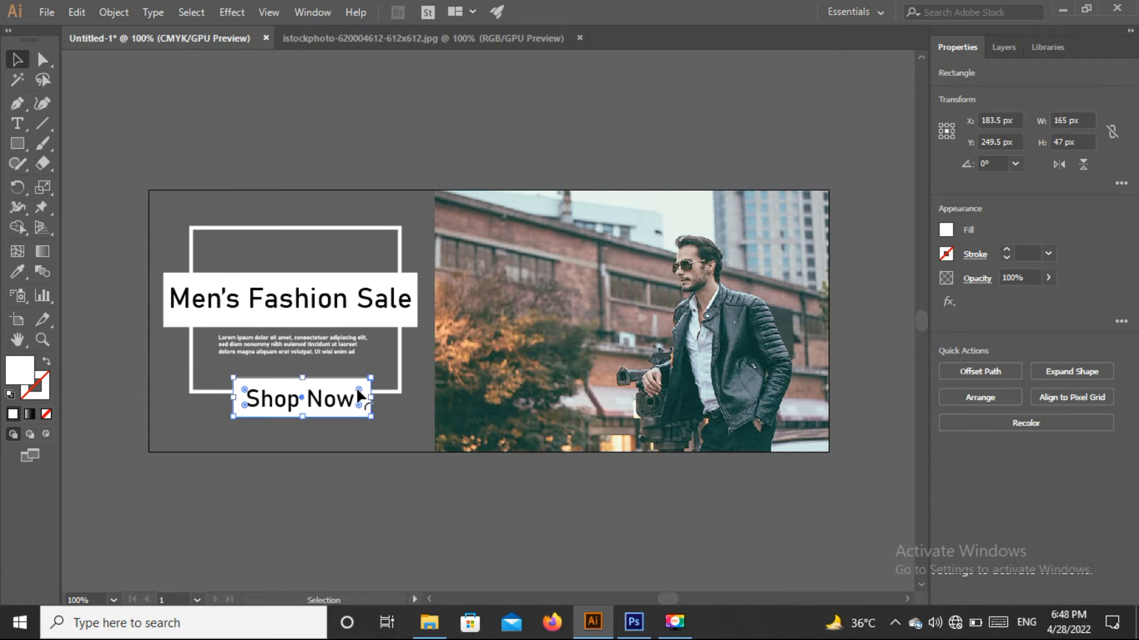
left_click_drag(355, 387, 354, 387)
left_click(229, 104)
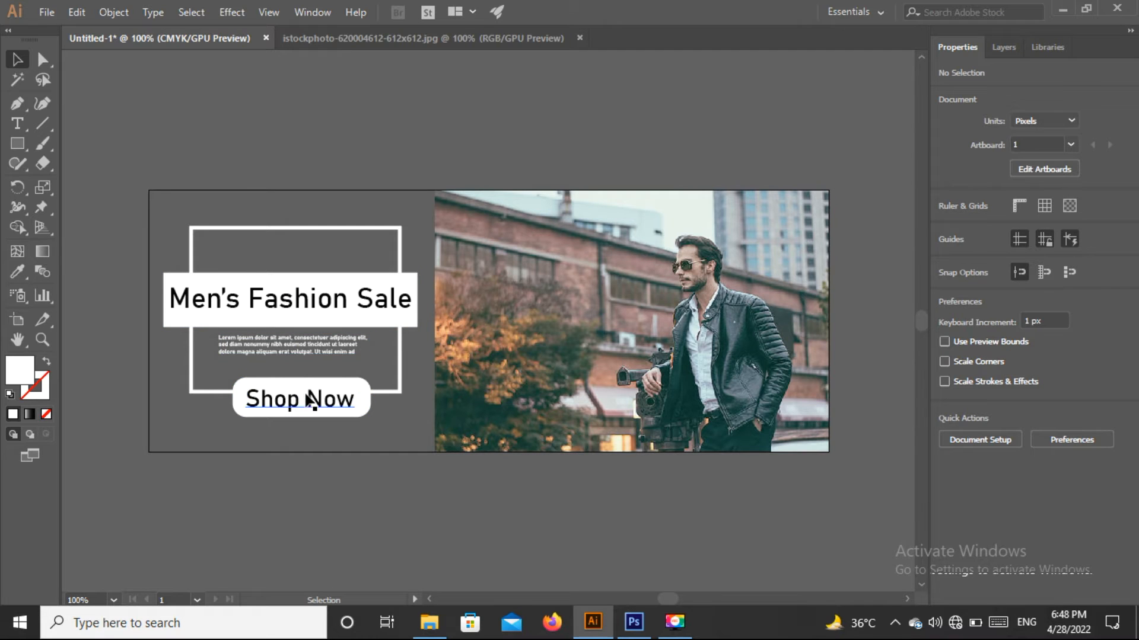
left_click(330, 400)
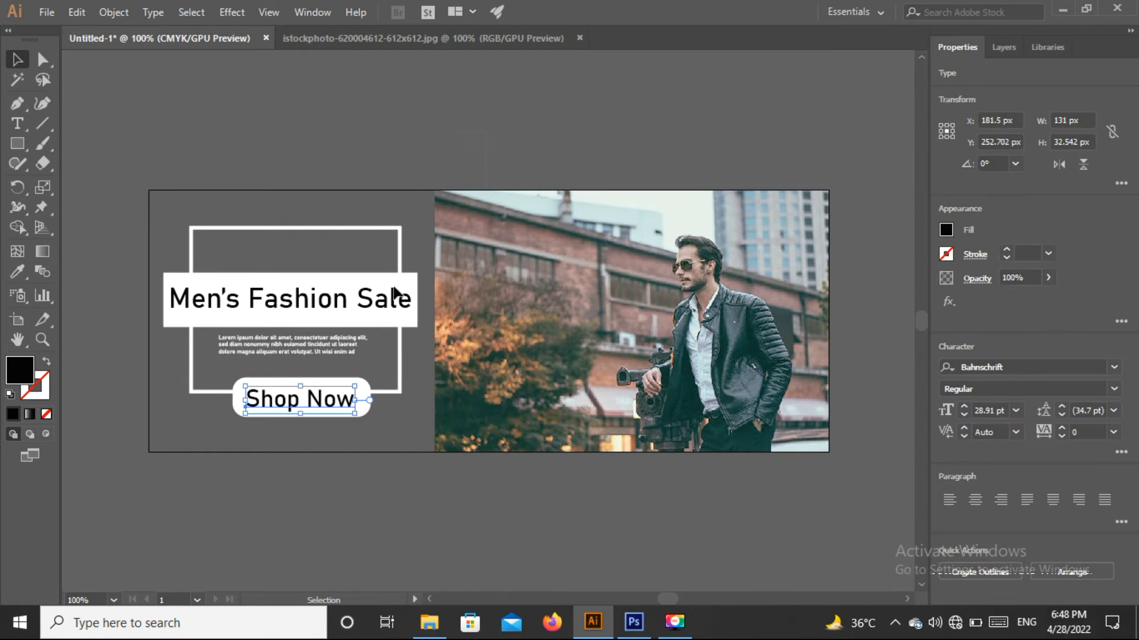
key("ctrl+a")
key("ctrl+h")
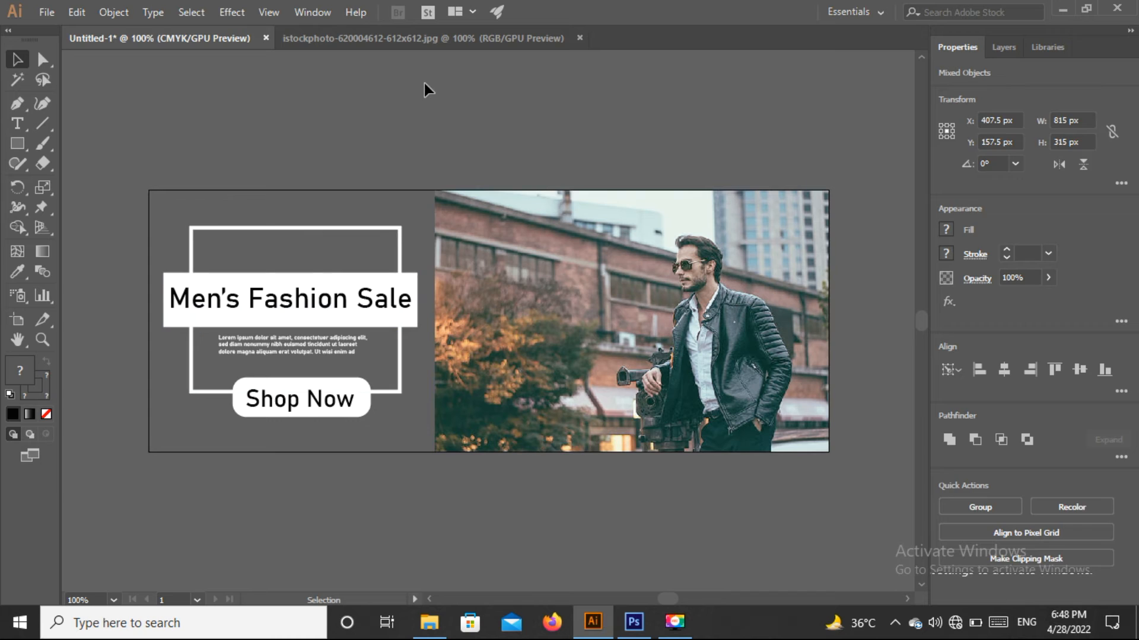
left_click(425, 89)
Step: Shrink the rounded white button slightly from its upper-right corner so it fits more closely around "Shop Now"
left_click(362, 392)
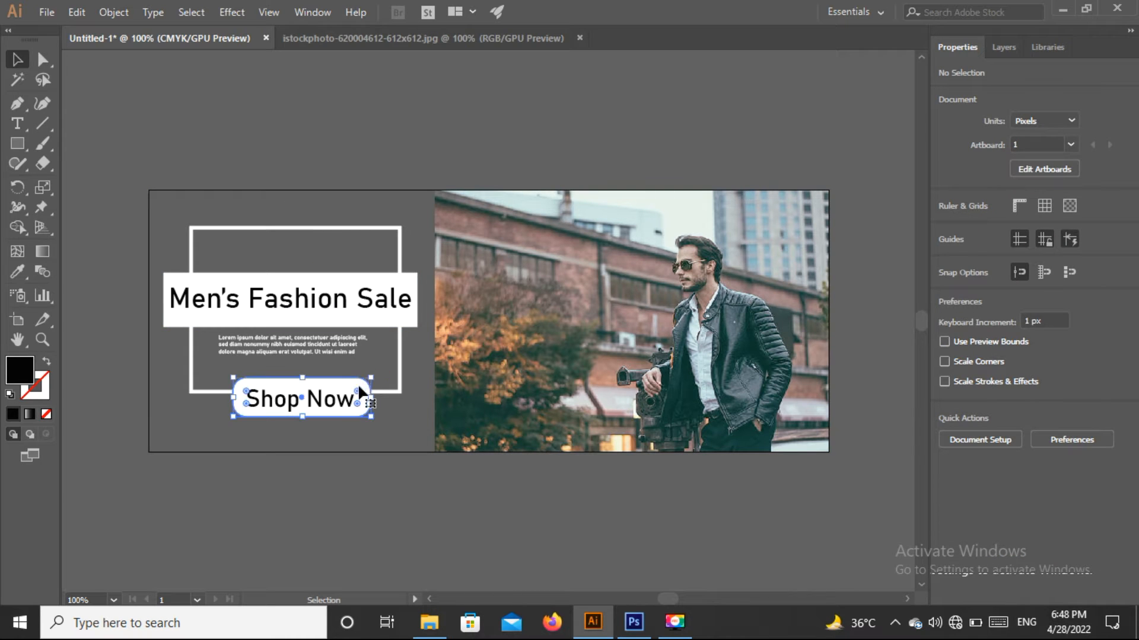
left_click_drag(372, 377, 365, 386)
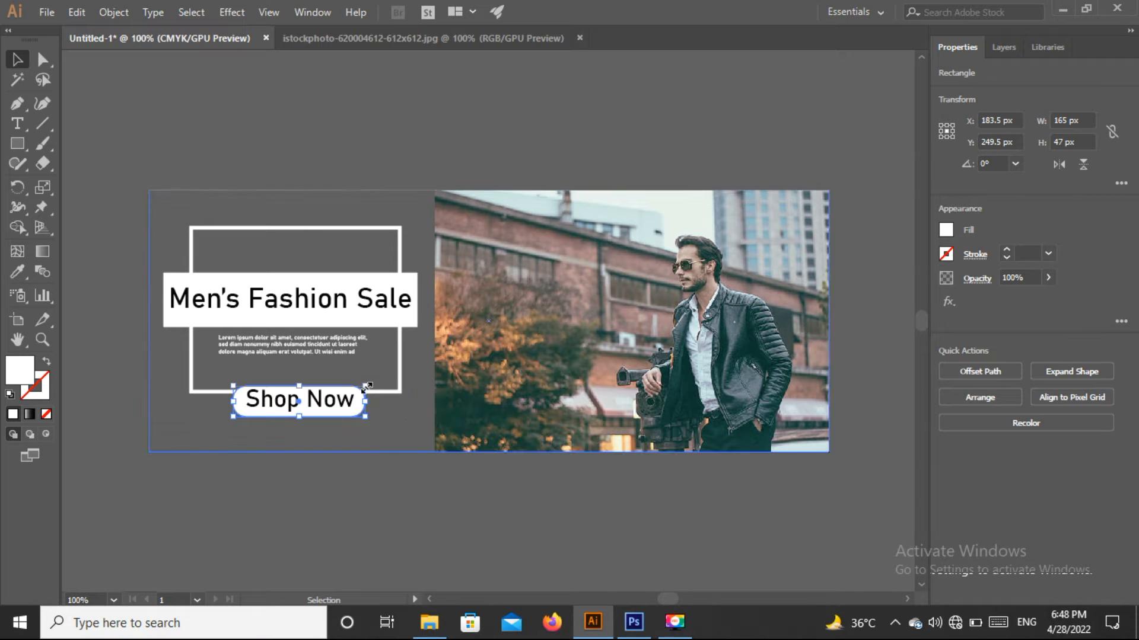
left_click(389, 196)
left_click(389, 132)
Step: Lower the "Shop Now" text by a few pixels to centre it vertically in the resized button
left_click(321, 403)
left_click_drag(321, 399, 322, 404)
key("Up")
key("Up")
left_click(415, 131)
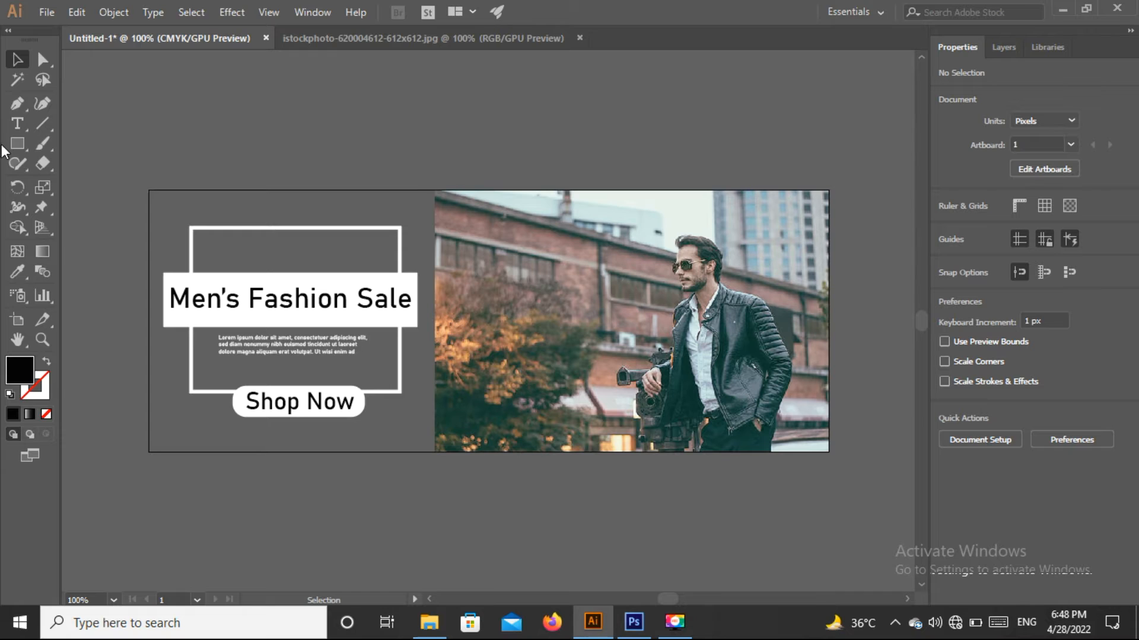
Step: Add a black website address line for mensfashion below the button and enlarge it to about 162 px wide
left_click(13, 125)
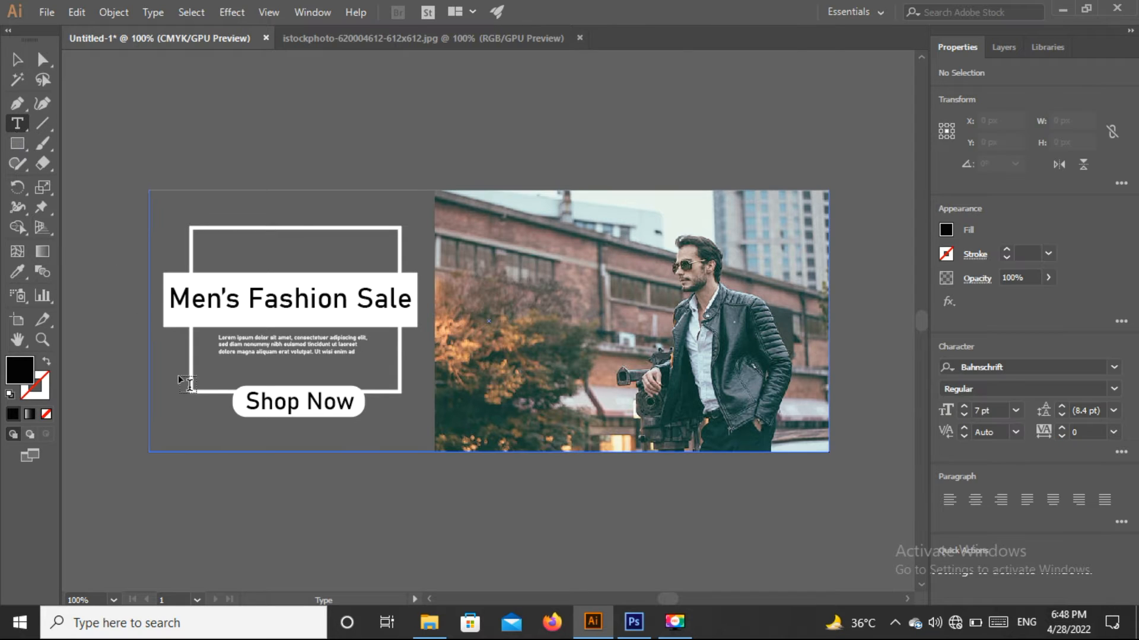
left_click(216, 431)
type("www.M")
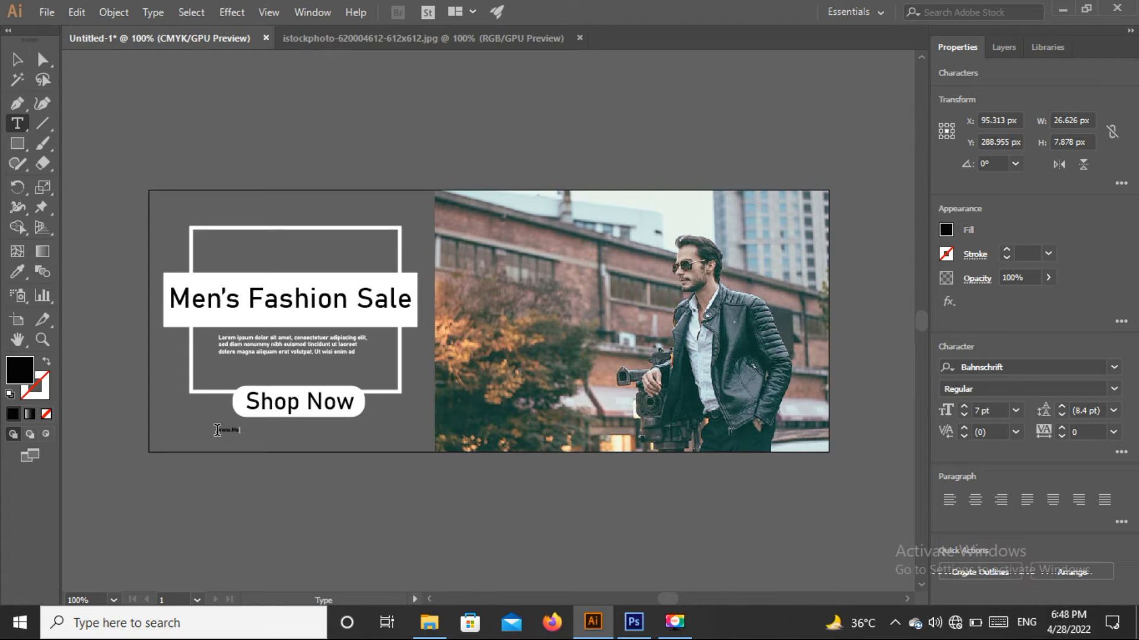
key("BackSpace")
type("shion.com")
left_click(17, 59)
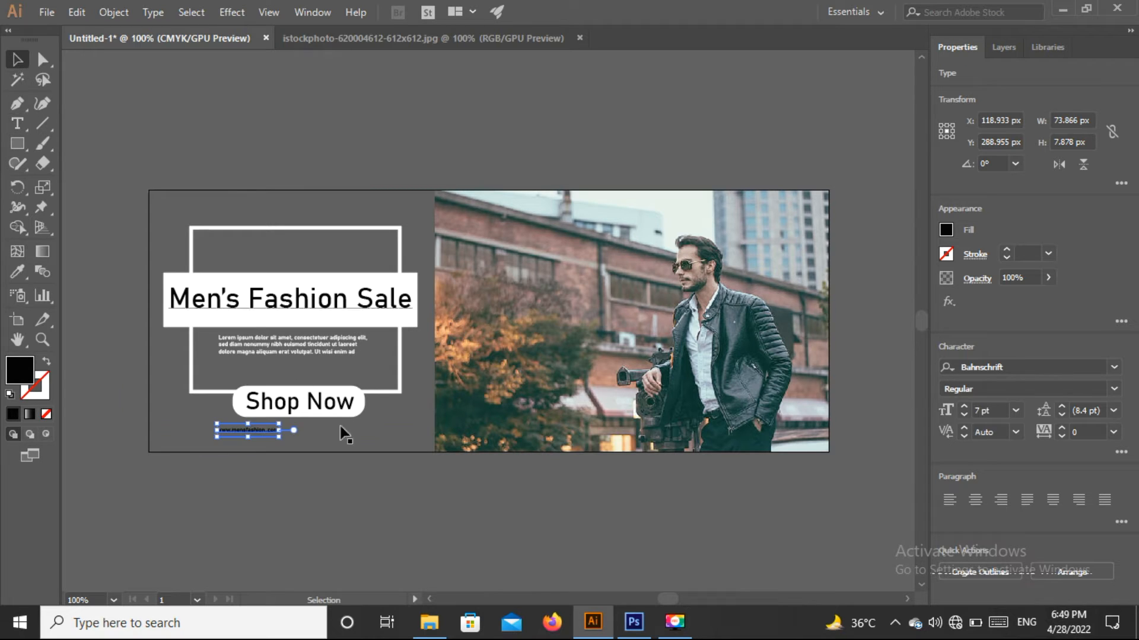
left_click_drag(279, 437, 351, 469)
left_click_drag(312, 435, 319, 429)
Step: Edit the punctuation before "com" in the website address and enlarge the text to about 187 px wide, centred below the button
left_click(22, 121)
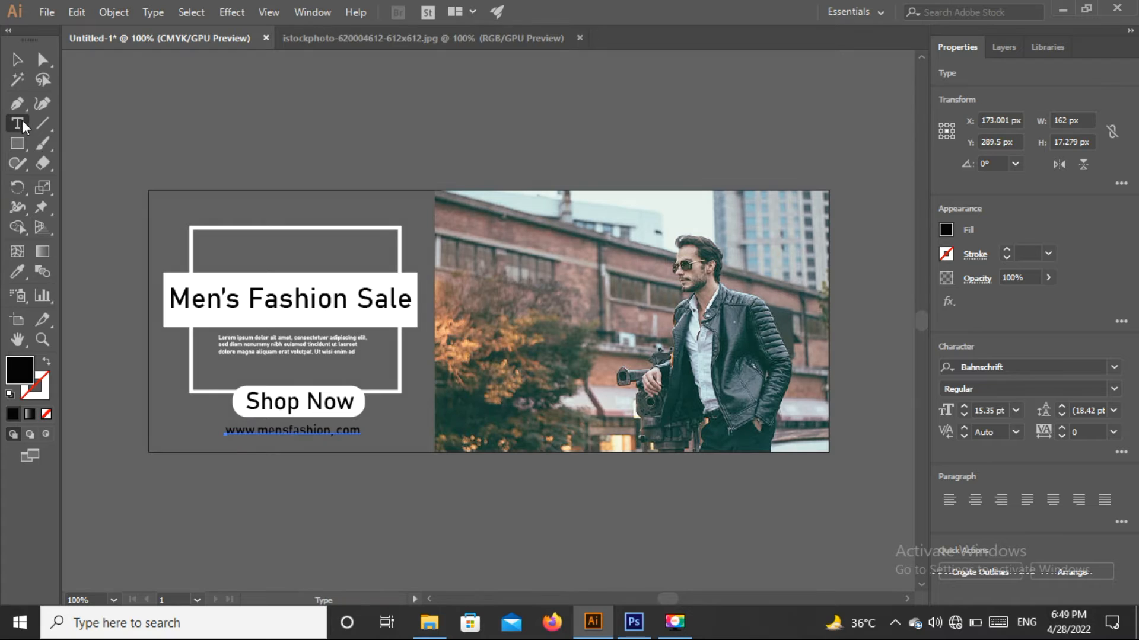
left_click(336, 431)
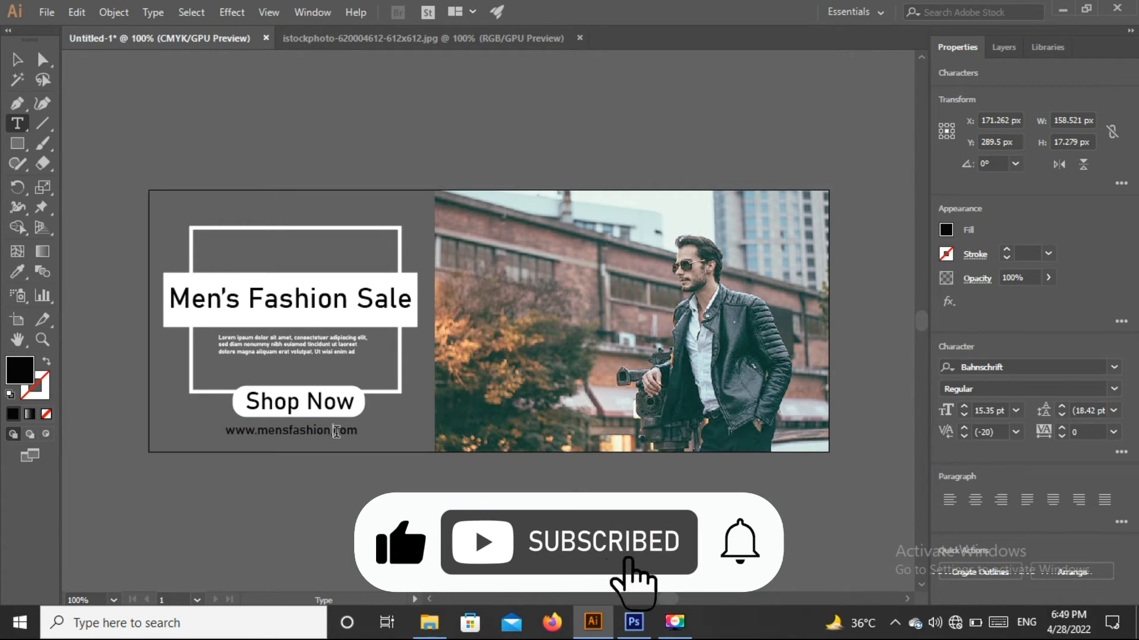
left_click(16, 61)
left_click_drag(374, 437, 343, 432)
left_click(567, 171)
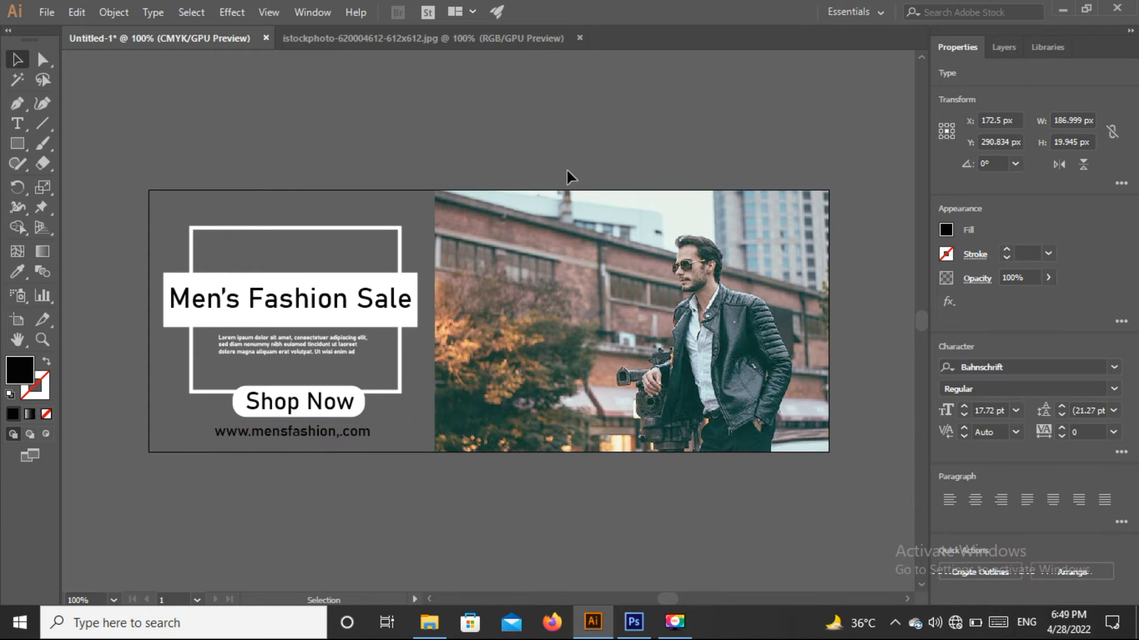
left_click(19, 124)
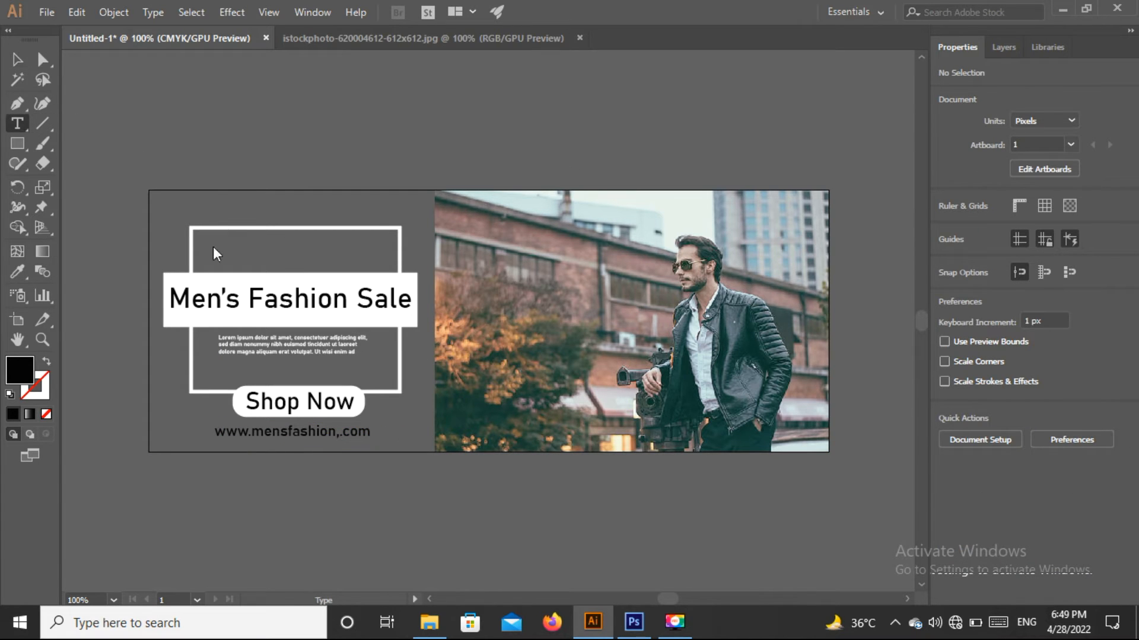
left_click(343, 433)
key("BackSpace")
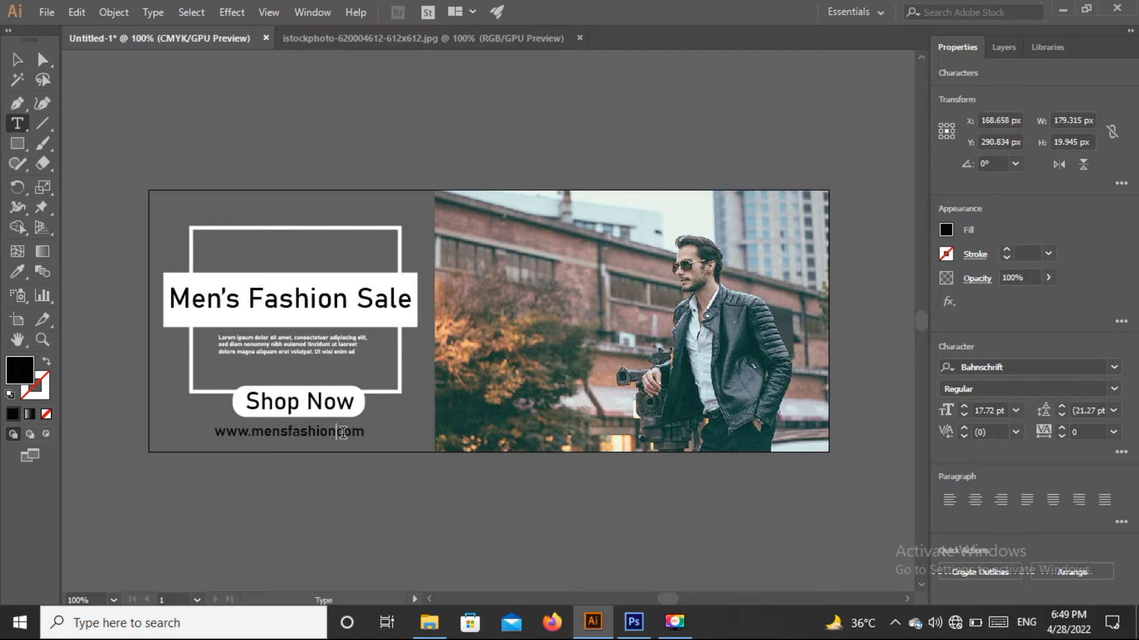
type(".")
Step: Change the website address text's fill colour to white
left_click(16, 60)
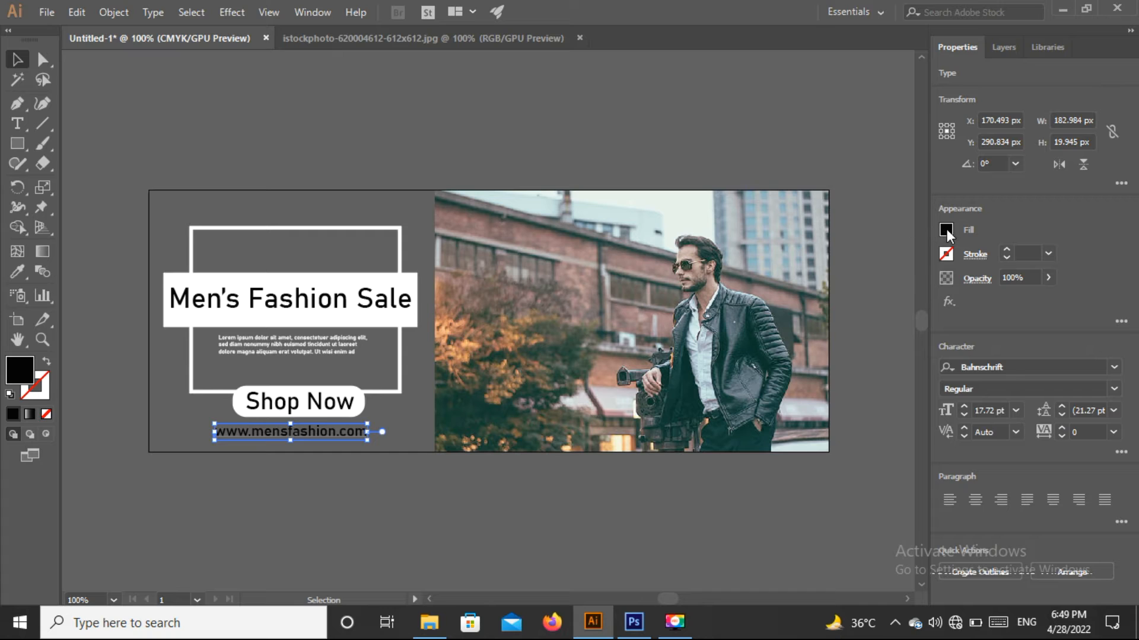
left_click(945, 230)
left_click(787, 289)
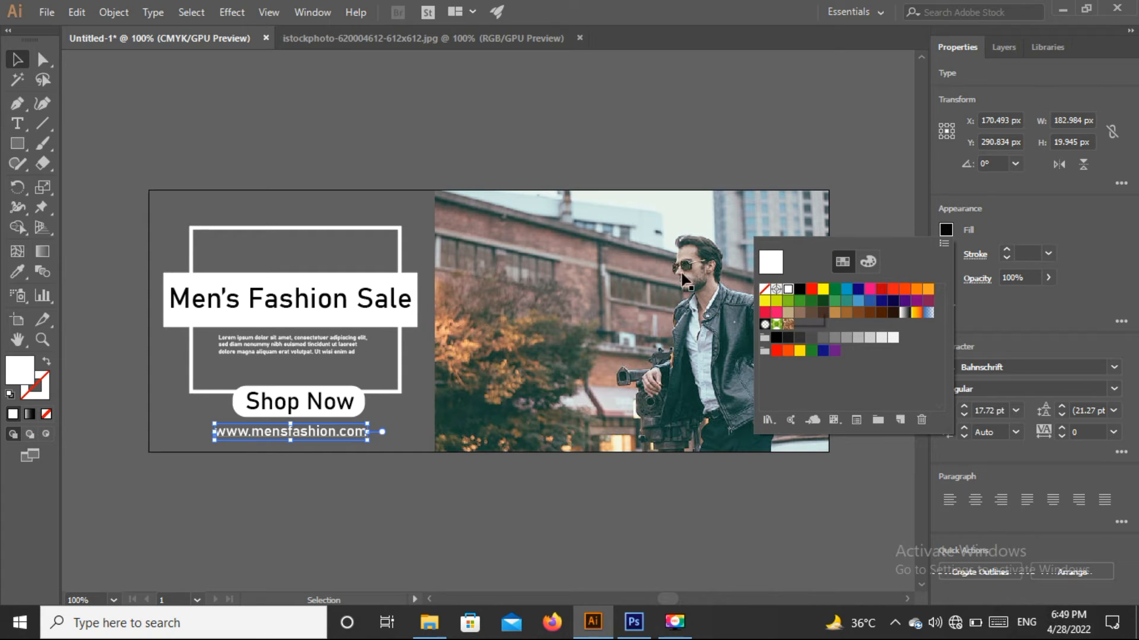
left_click(470, 143)
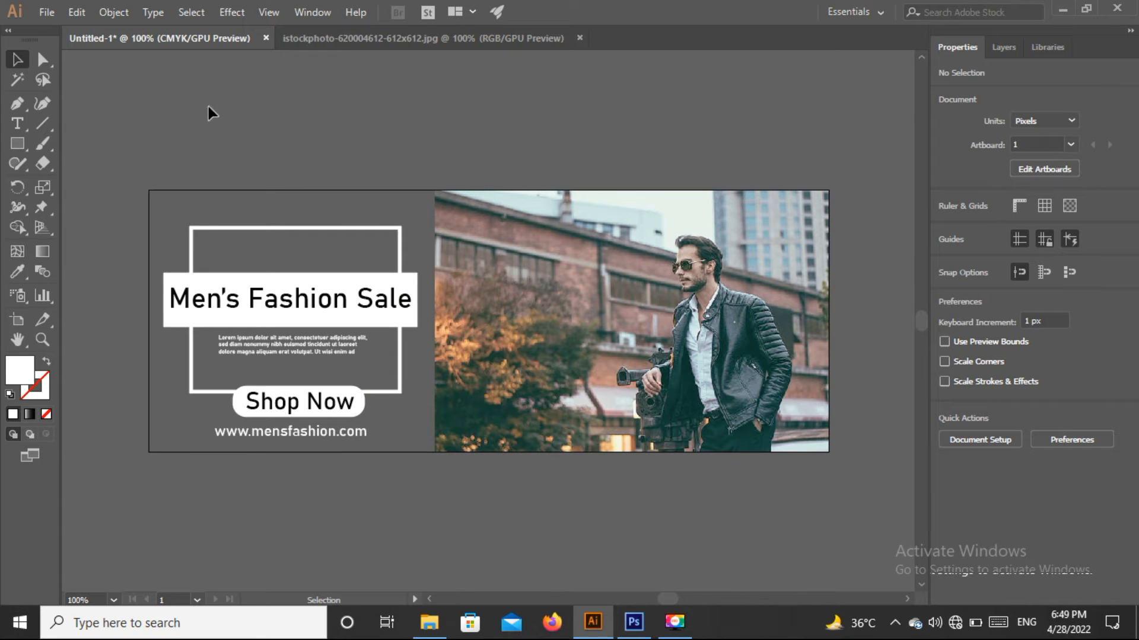
Step: Draw a white triangle about 178 × 315 px with the Pen tool, its base along the photo's left edge and its tip pointing right
left_click(16, 104)
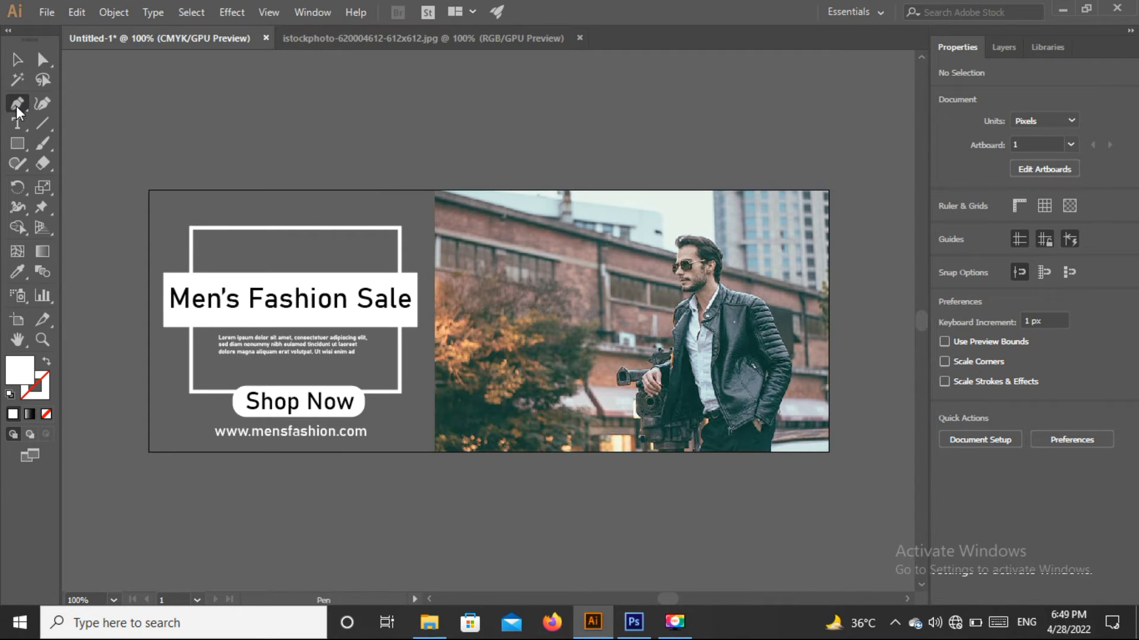
left_click(435, 190)
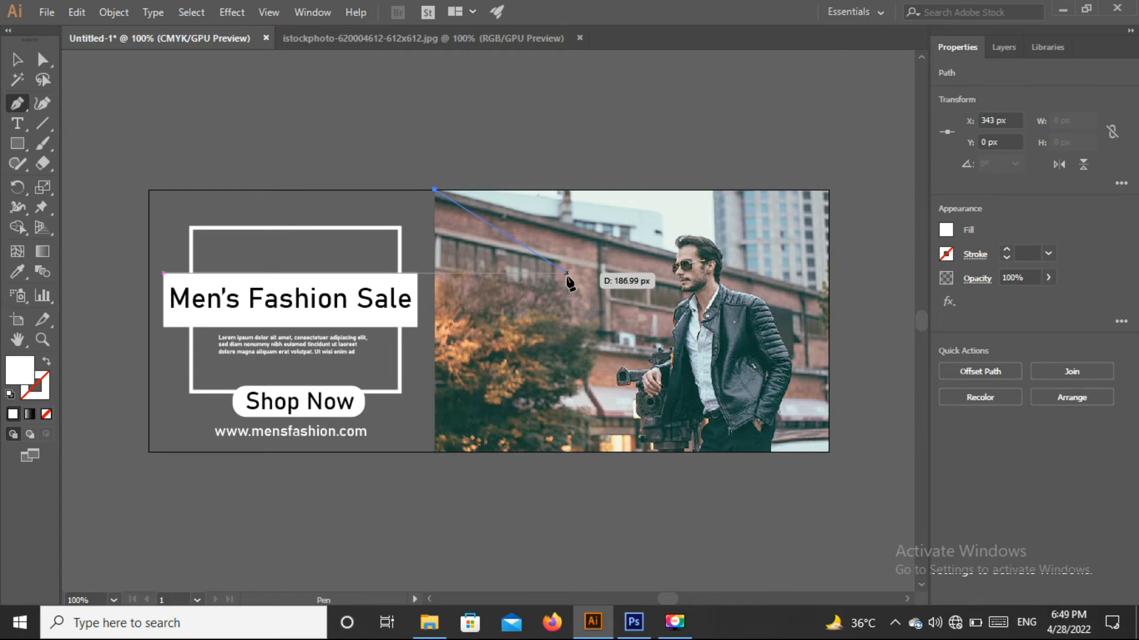
left_click(553, 300)
key("ctrl+a")
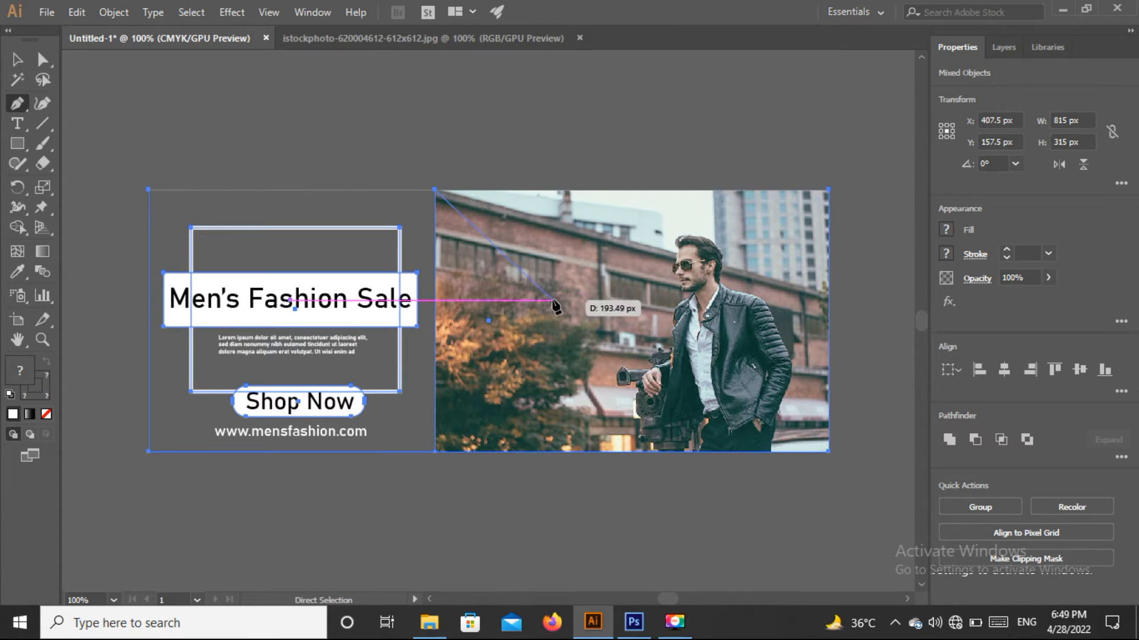
left_click(583, 322)
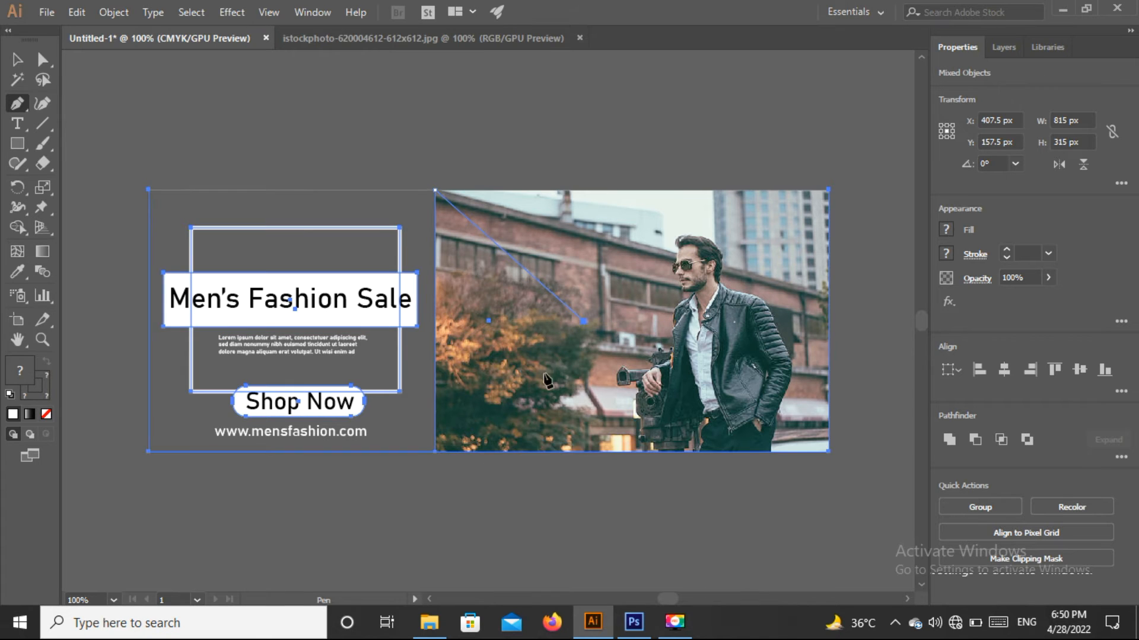
left_click(438, 452)
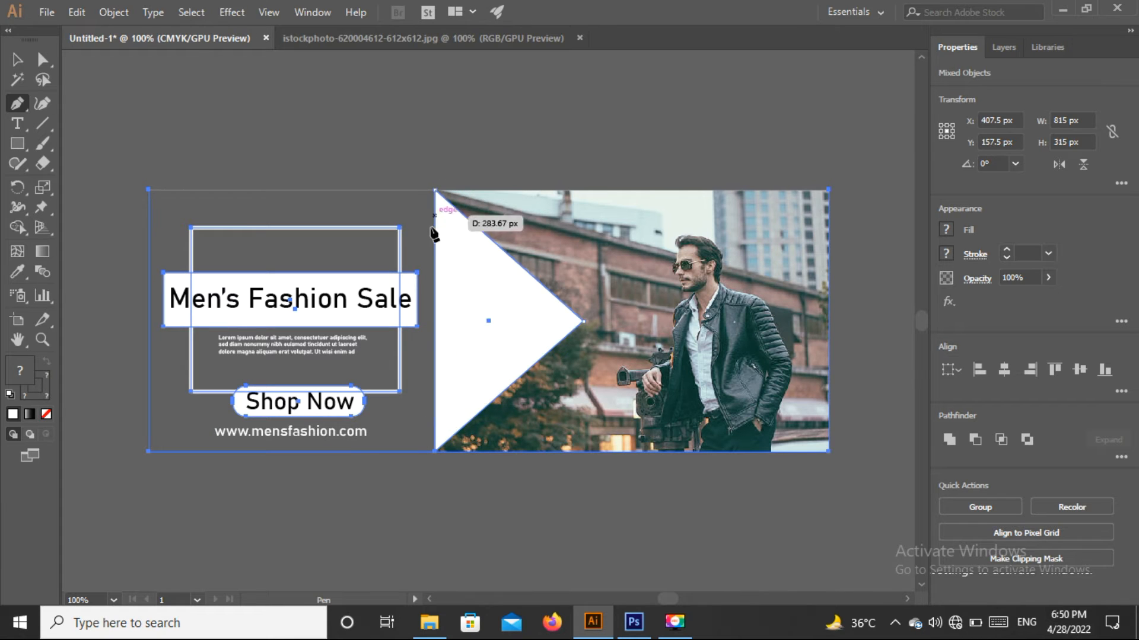
left_click(435, 190)
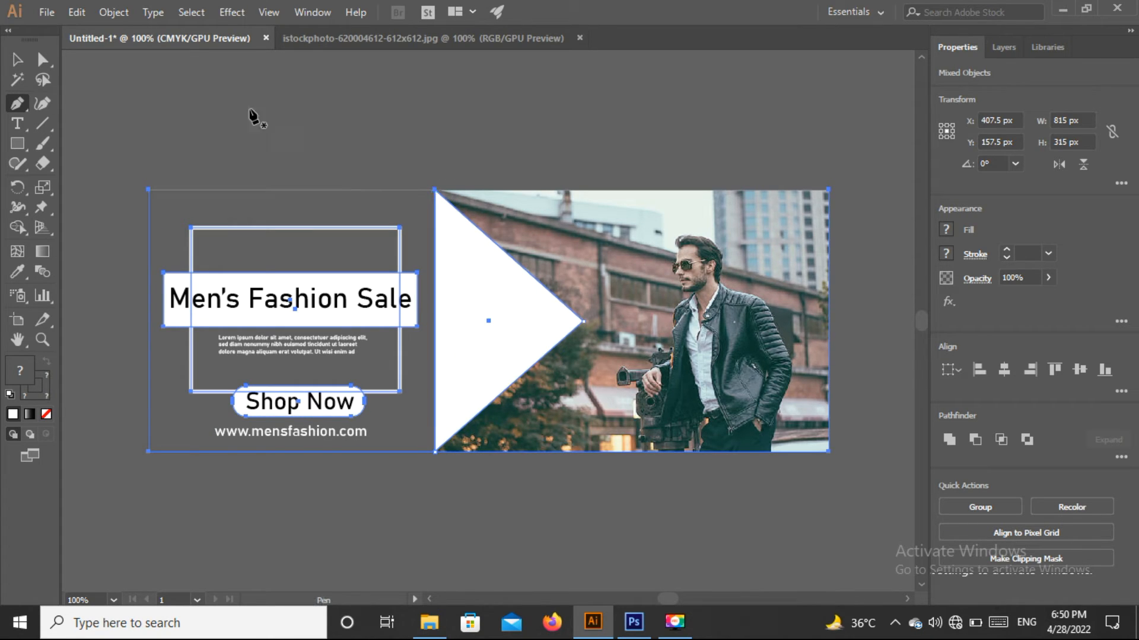
key("v")
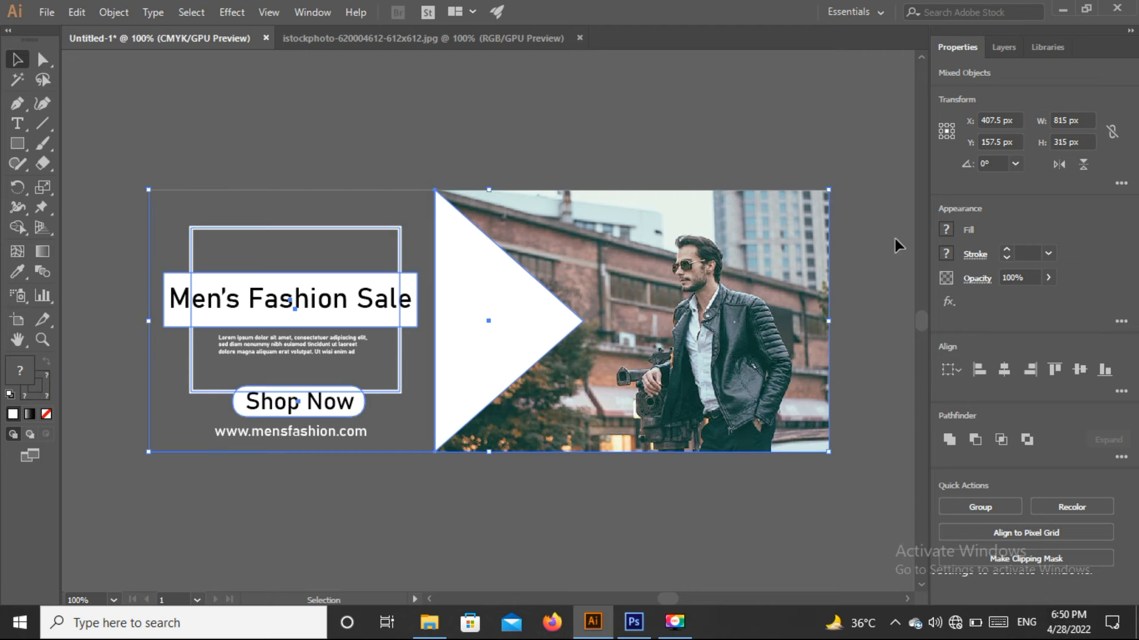
left_click(646, 134)
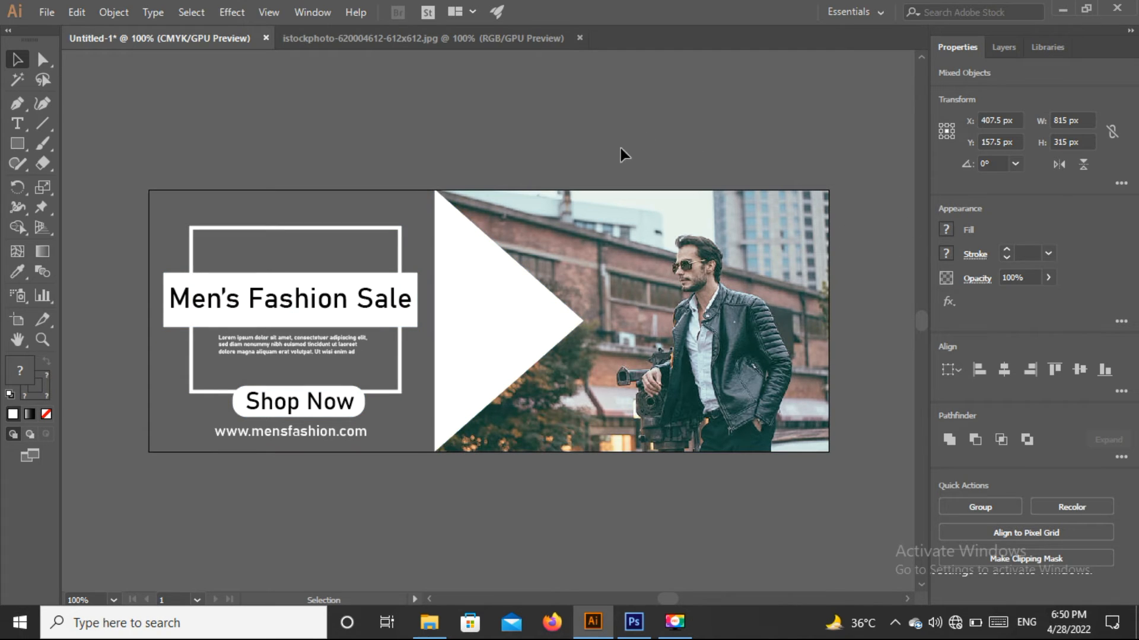
Step: Change the white triangle's fill colour to orange
left_click(468, 290)
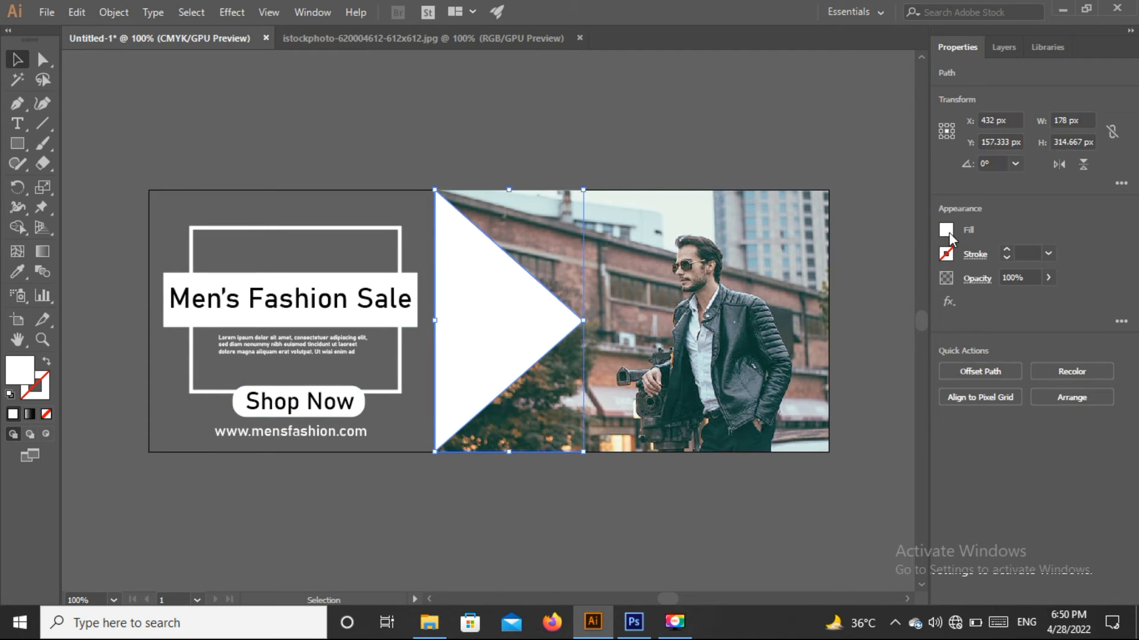
left_click(949, 232)
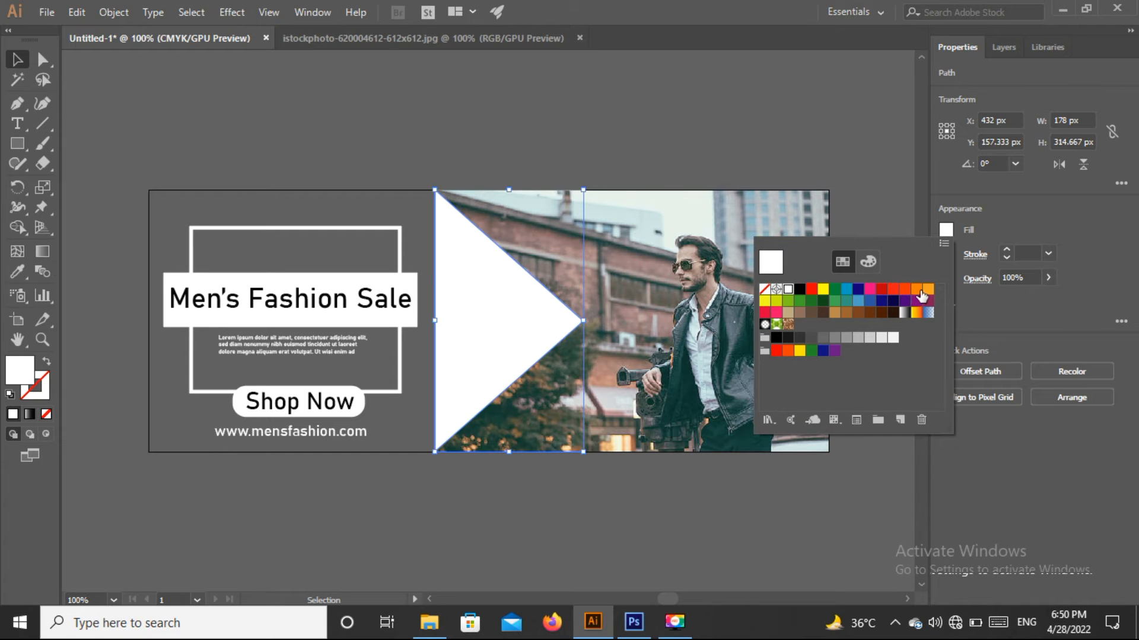
left_click(926, 290)
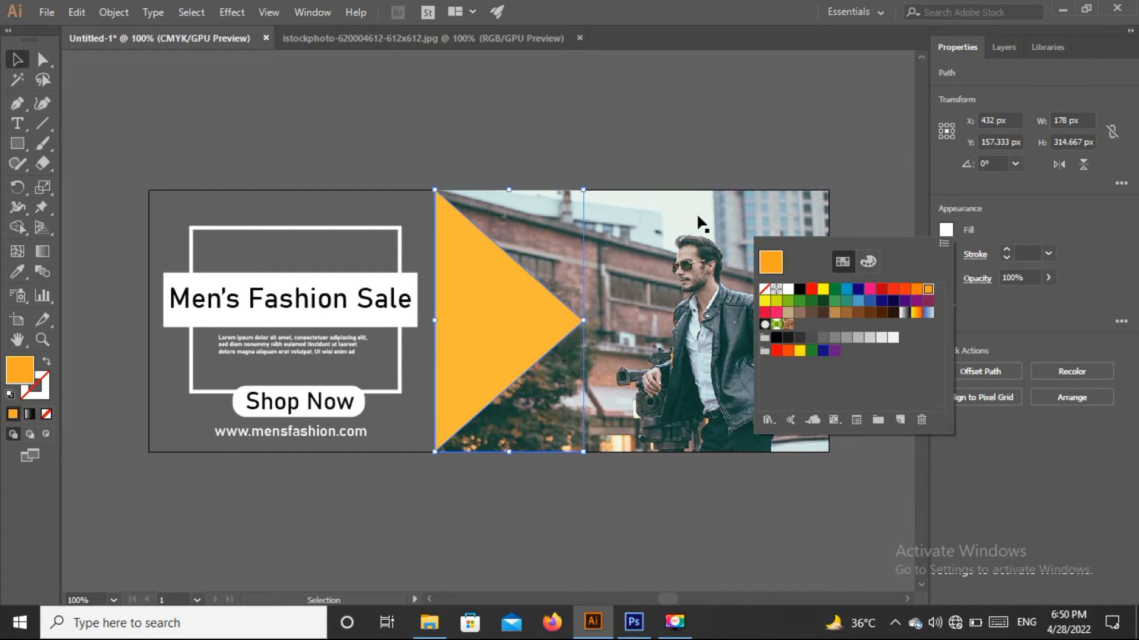
left_click(536, 148)
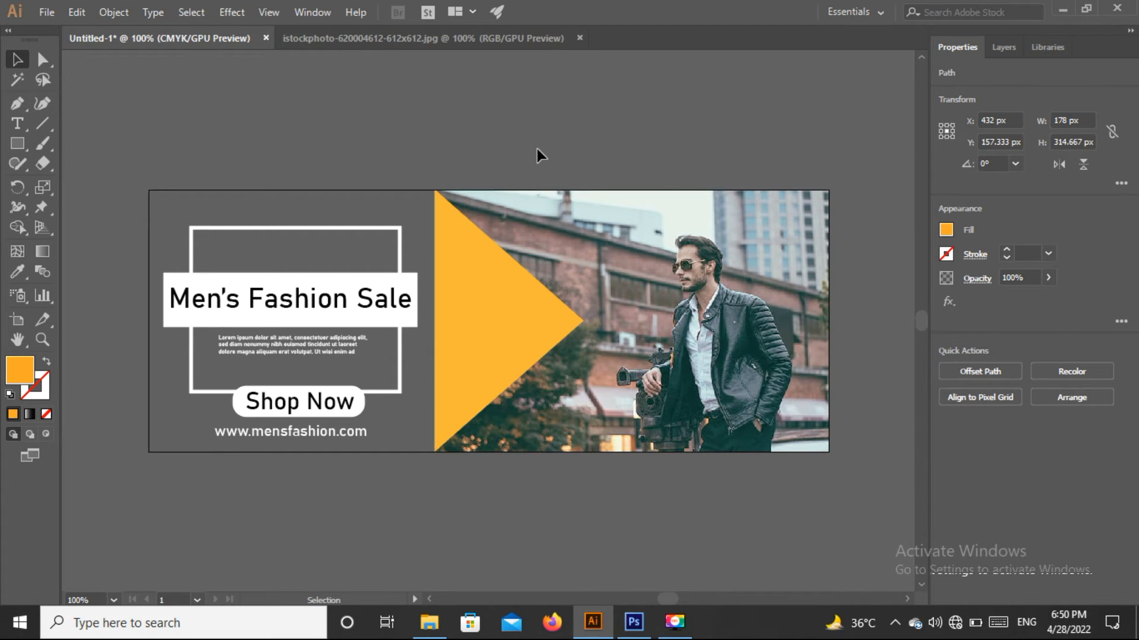
Step: Pull the orange triangle's tip further right so the shape is about 216 px wide, and delete the stray anchor point above the banner
left_click(508, 312)
left_click(42, 104)
left_click_drag(585, 322, 621, 330)
left_click(460, 114)
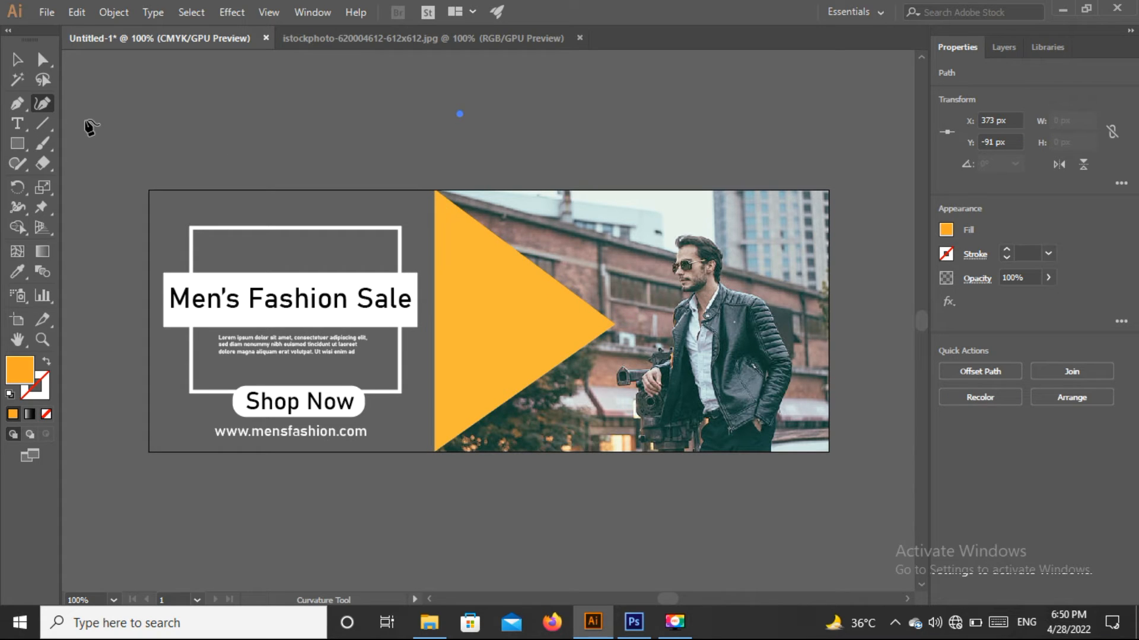
left_click(12, 66)
key("Delete")
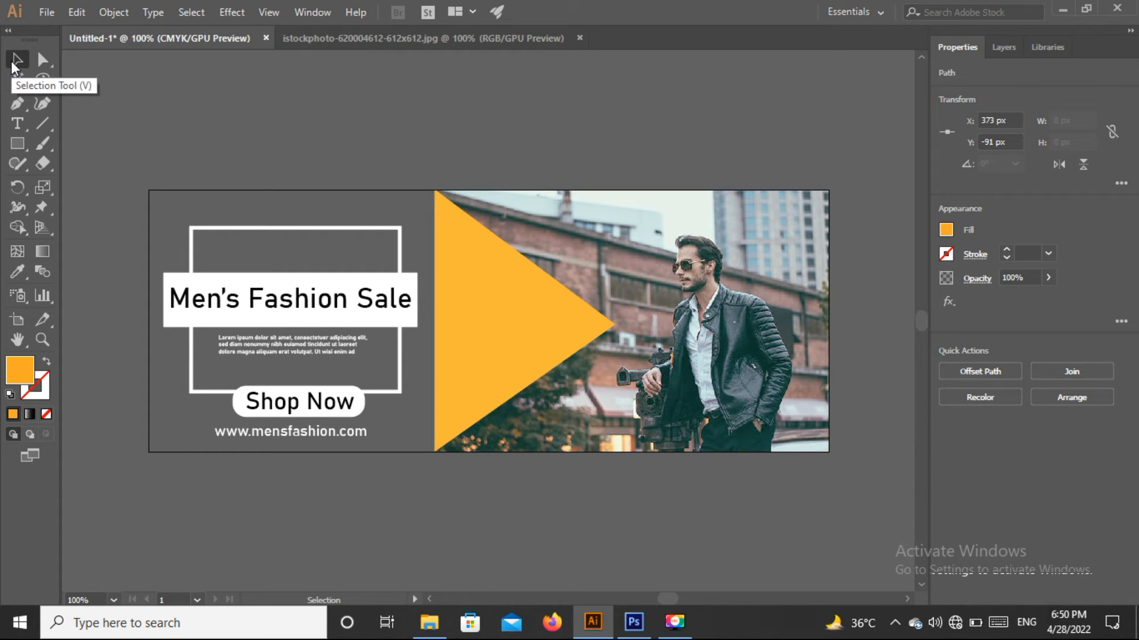
Step: Duplicate the orange triangle and offset the copy about 34 px to the right
left_click(466, 290)
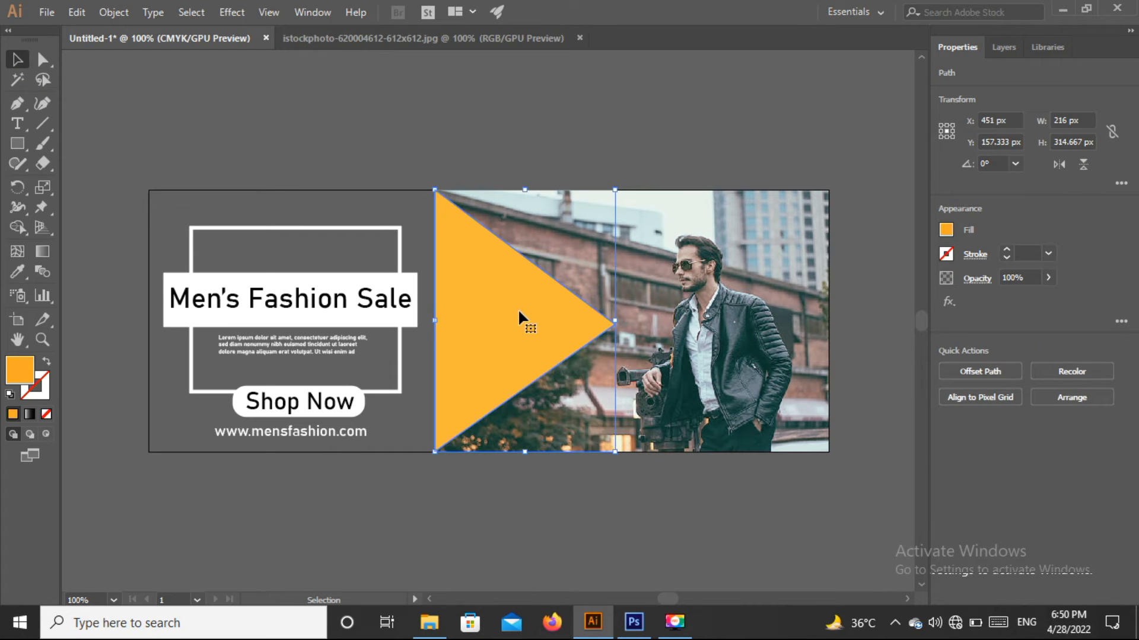
left_click_drag(519, 312, 547, 314)
left_click(670, 155)
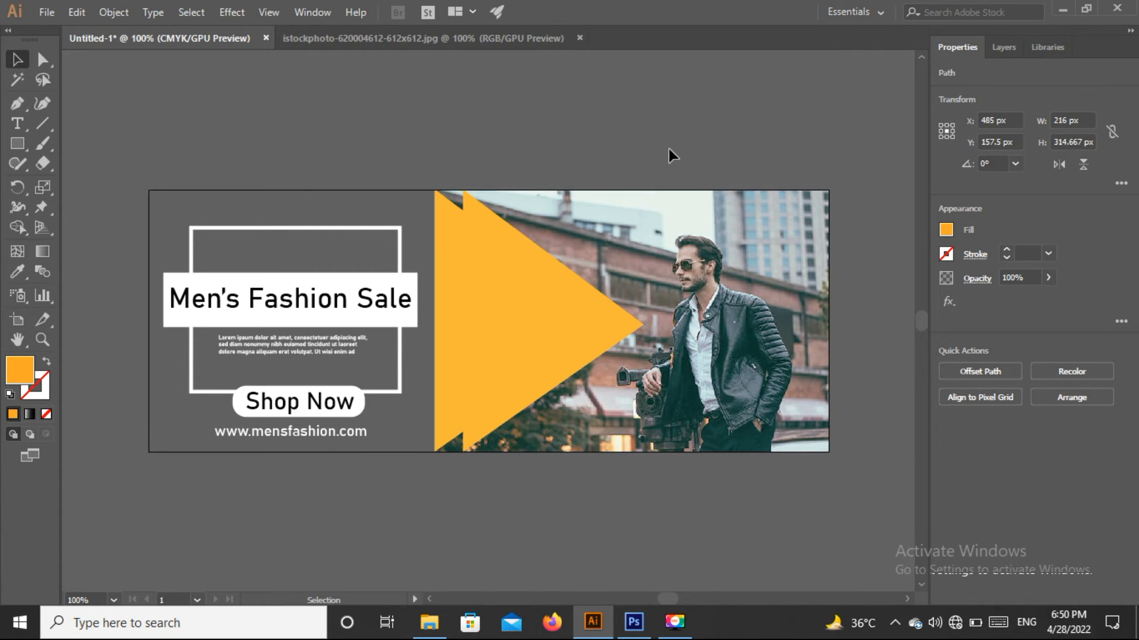
Step: Remove the duplicate triangle's fill and give it a 5 pt stroke
left_click(529, 305)
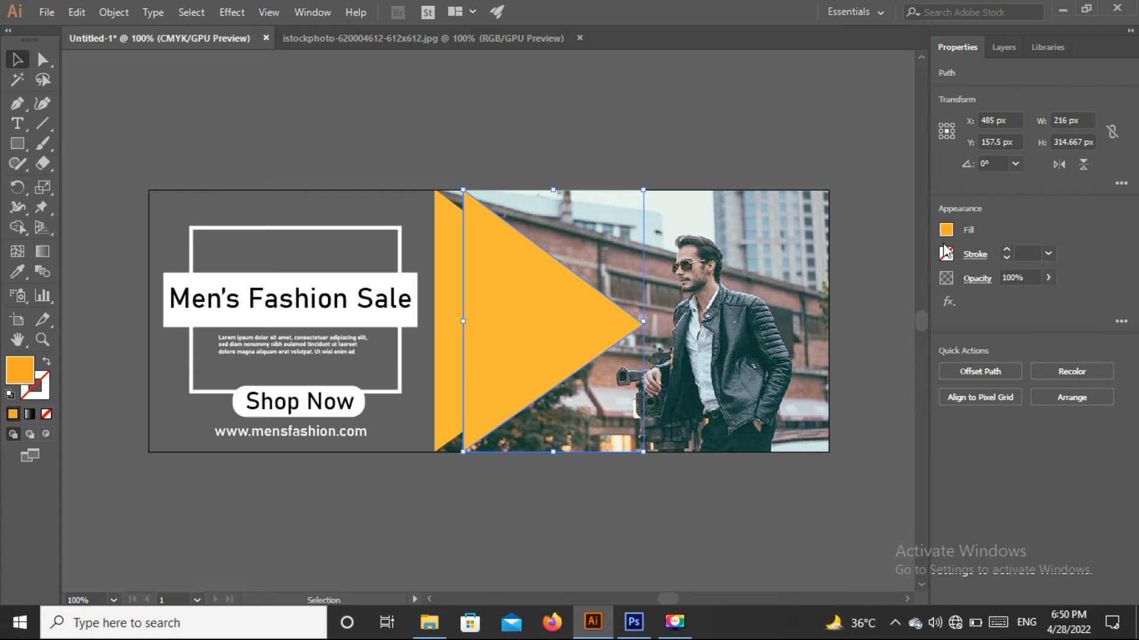
left_click(945, 230)
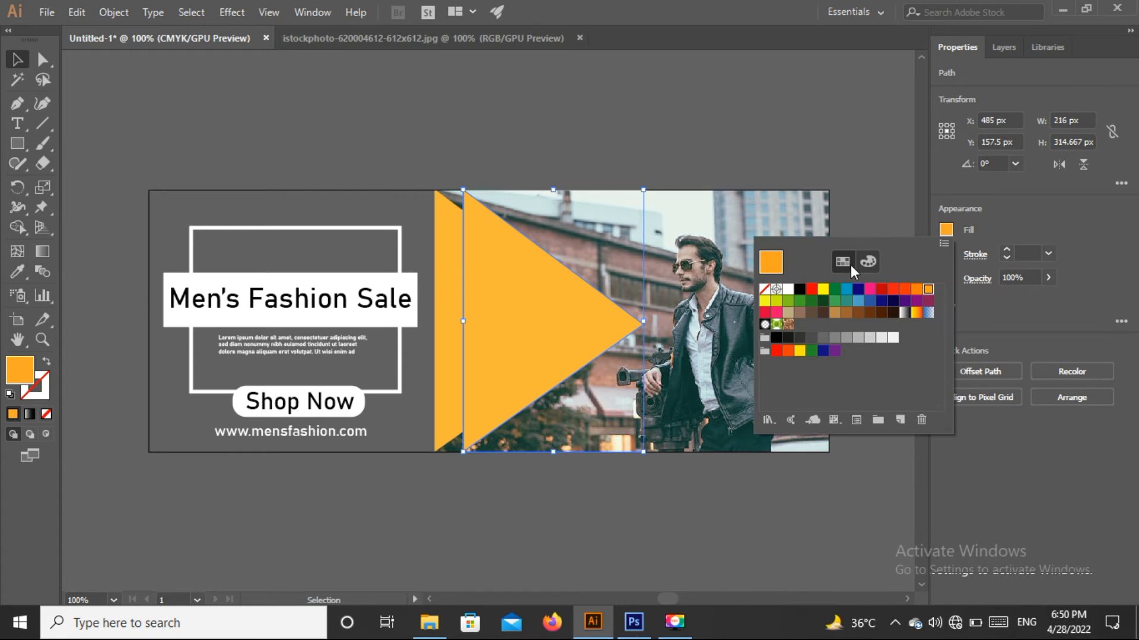
left_click(764, 290)
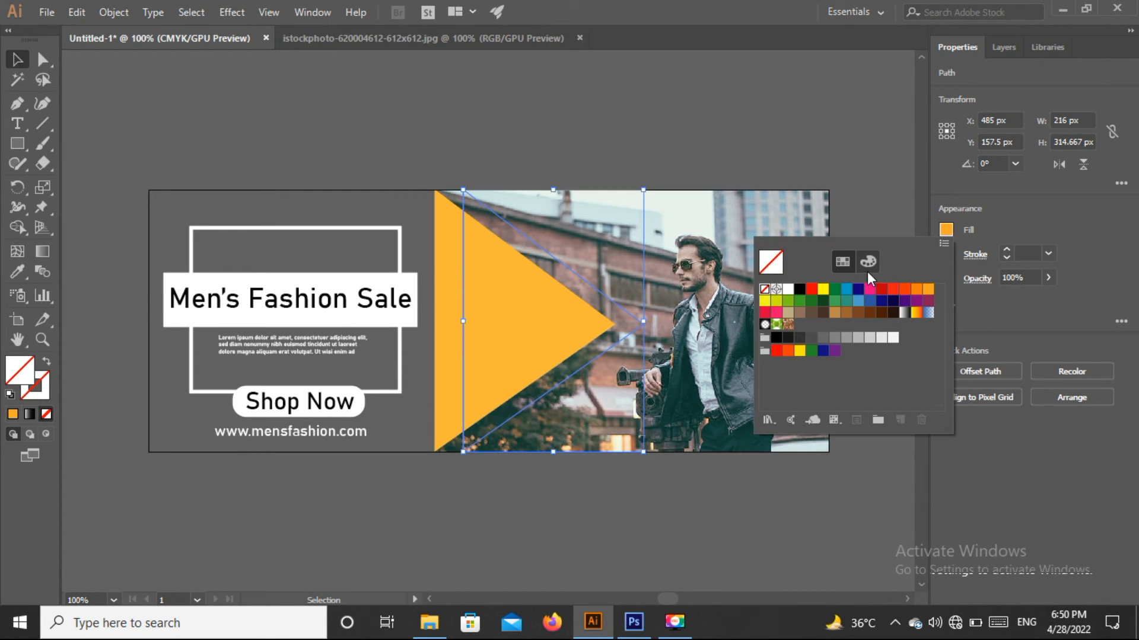
left_click(1007, 249)
left_click(1007, 249)
left_click(1006, 249)
left_click(1007, 249)
left_click(1007, 250)
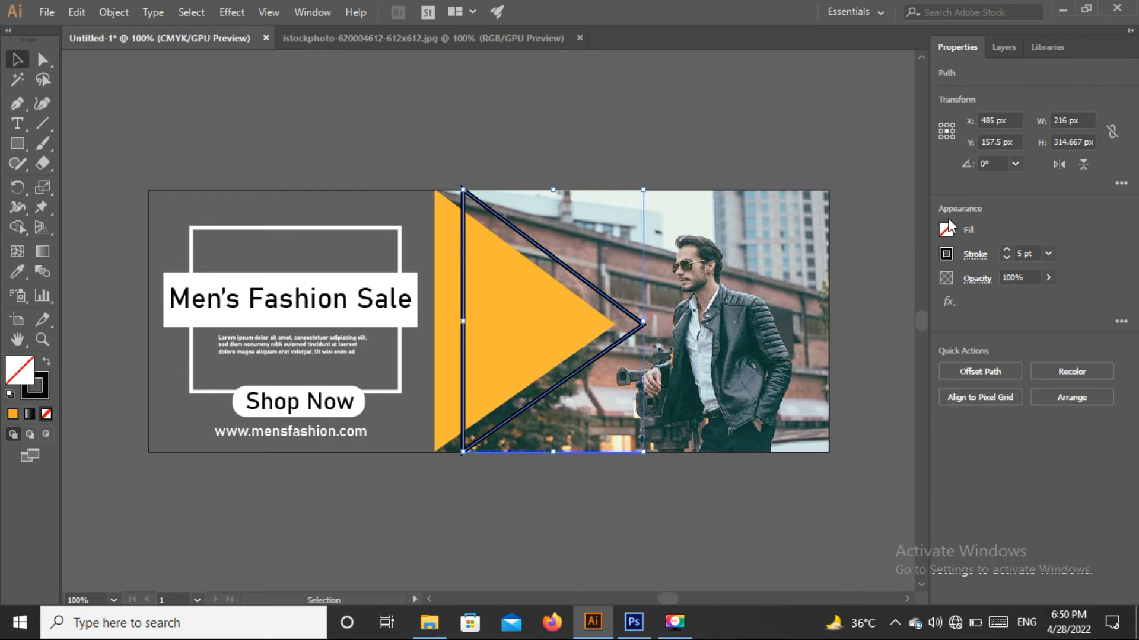
Step: Change the outlined triangle's stroke colour to orange
left_click(946, 254)
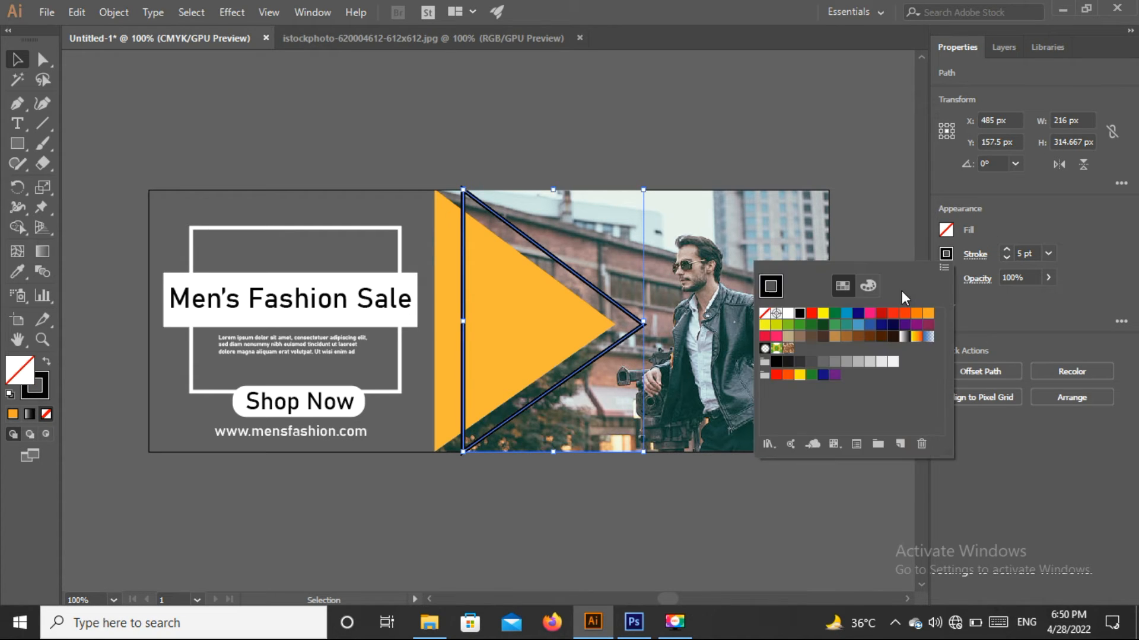
left_click(928, 313)
left_click(597, 144)
left_click(597, 144)
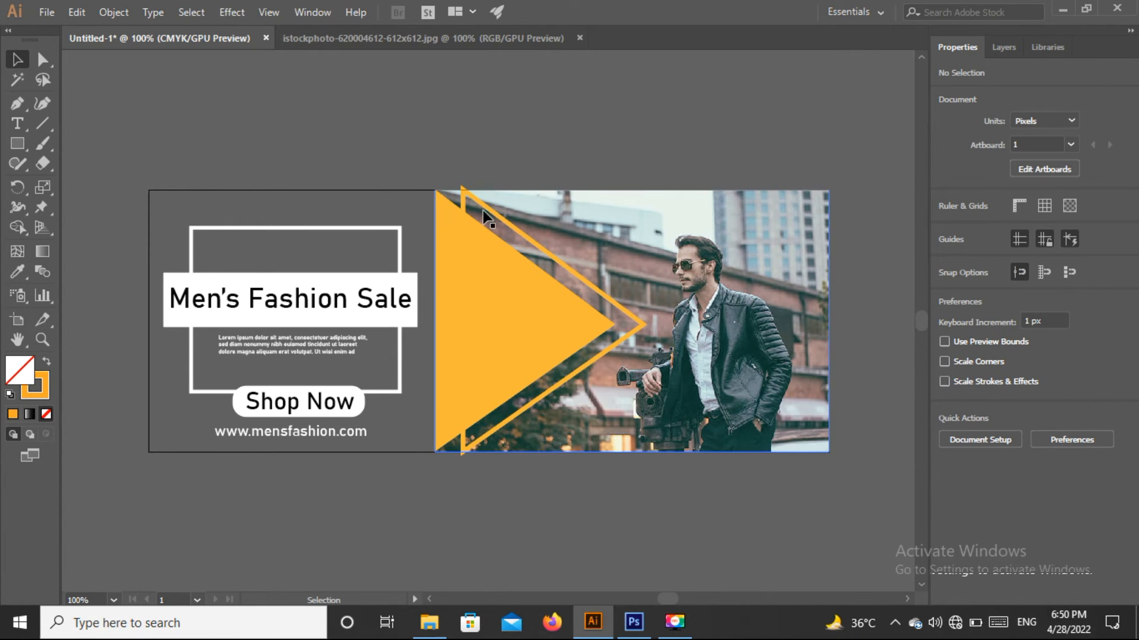
Step: Move the outlined triangle back onto the solid one, try widening it to about 273 px, and undo that resize
left_click_drag(481, 214, 458, 205)
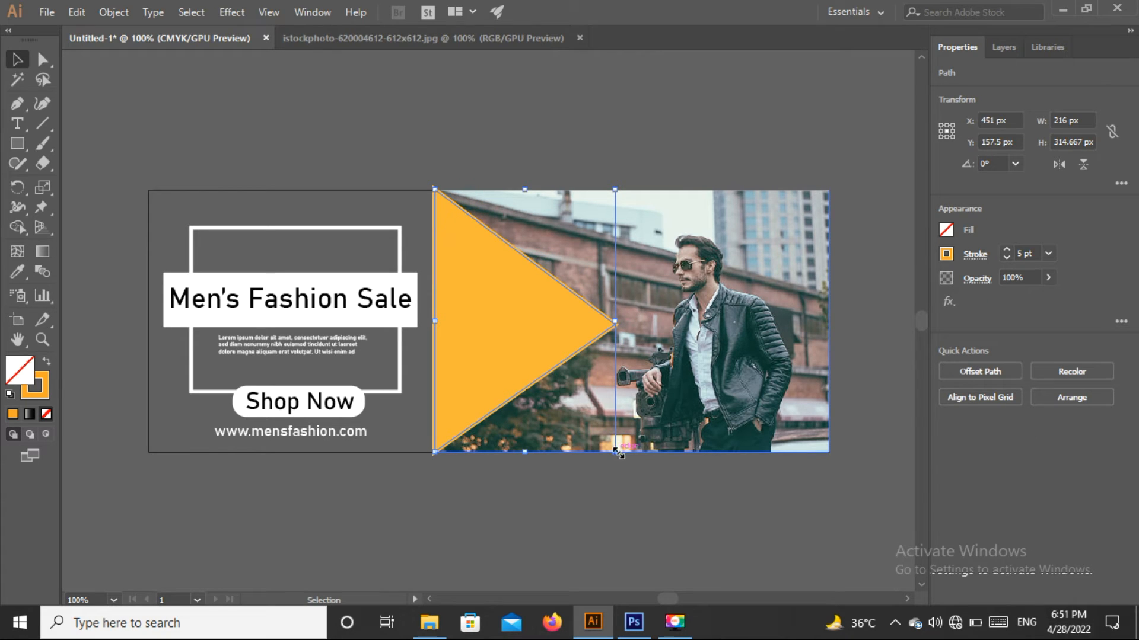
left_click_drag(617, 453, 663, 446)
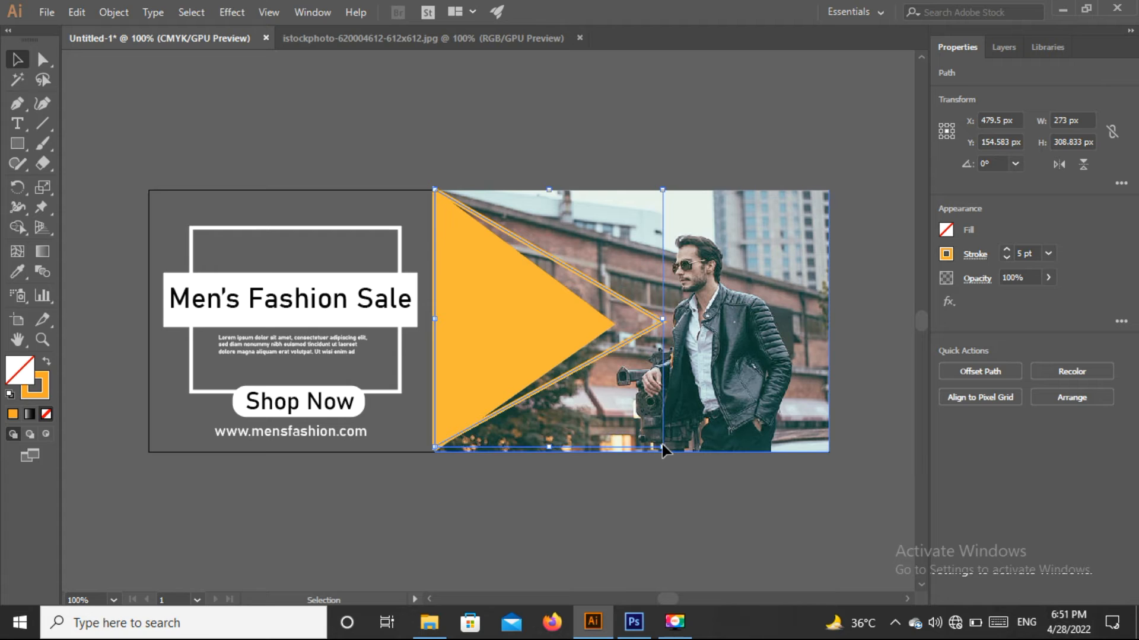
key("ctrl+z")
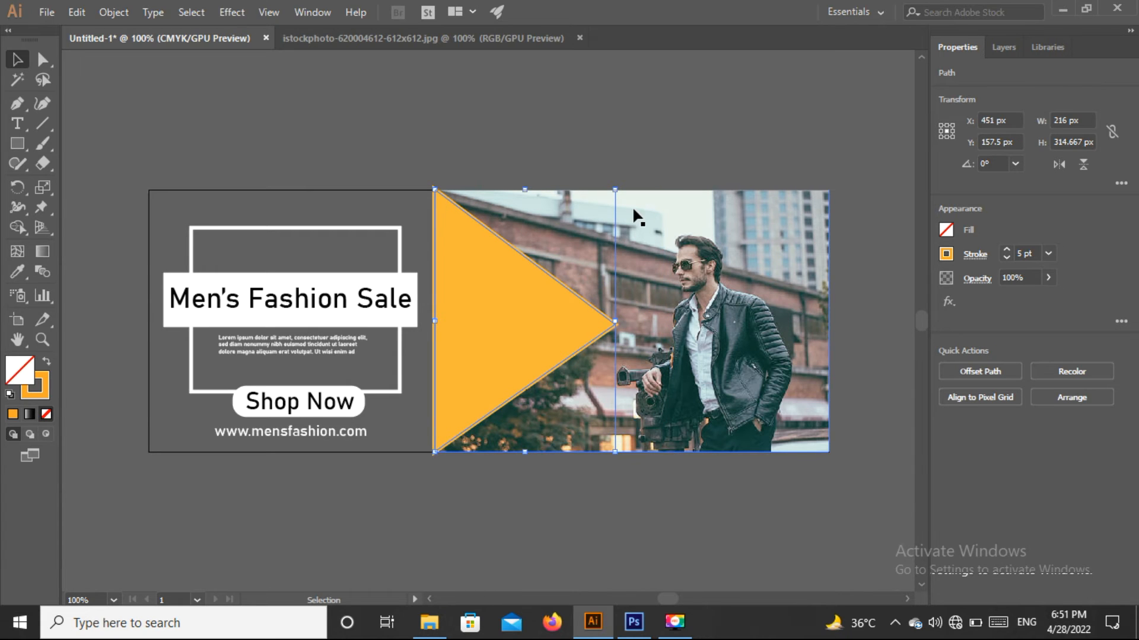
Step: Nudge the outlined triangle right until it sits about 18 px off the solid triangle
key("Right")
key("Right")
key("Right")
key("Right")
key("Right")
key("Right")
key("Right")
key("Right")
key("Right")
key("Right")
key("Right")
key("Right")
key("Right")
key("Right")
key("Right")
key("Right")
key("Right")
key("Right")
key("Right")
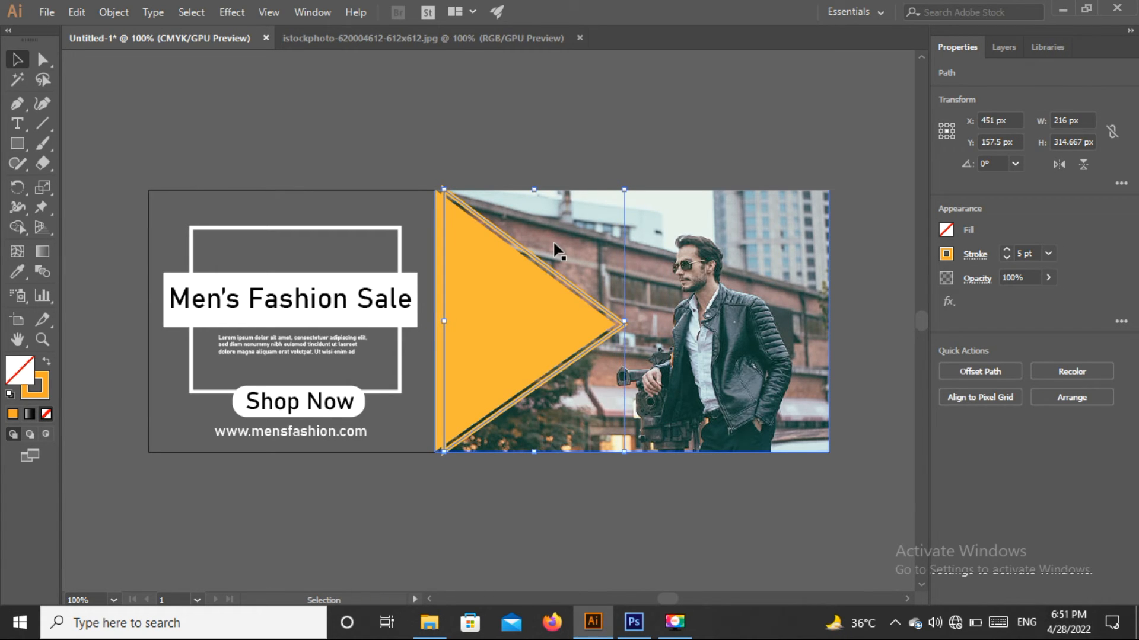
key("Right")
key("Right")
key("Right")
key("Right")
key("Right")
key("Right")
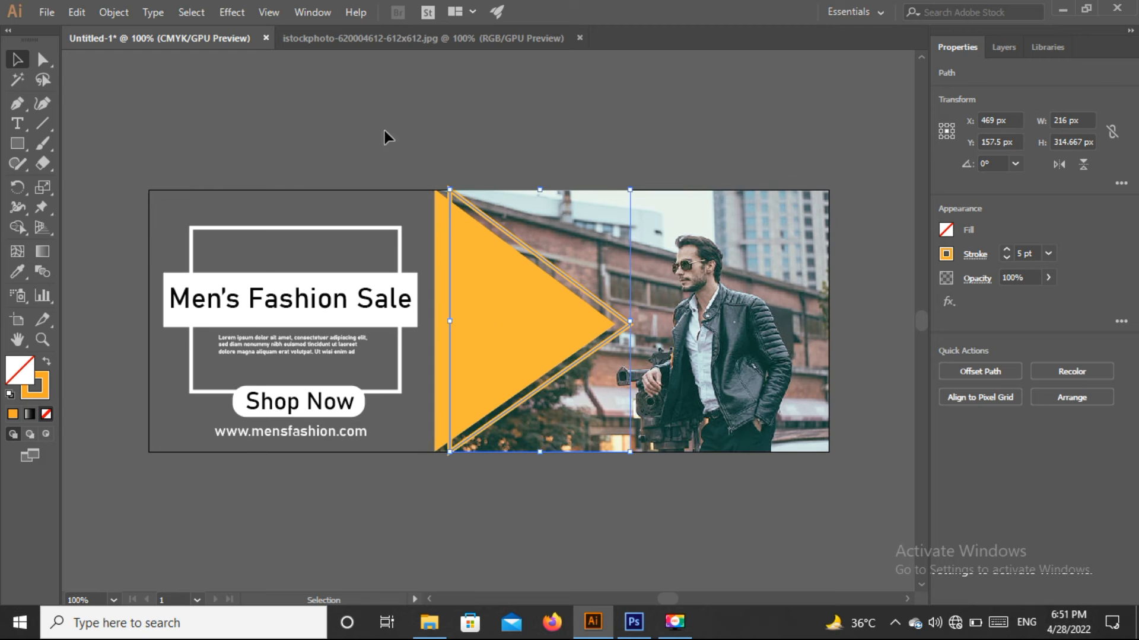
left_click(422, 121)
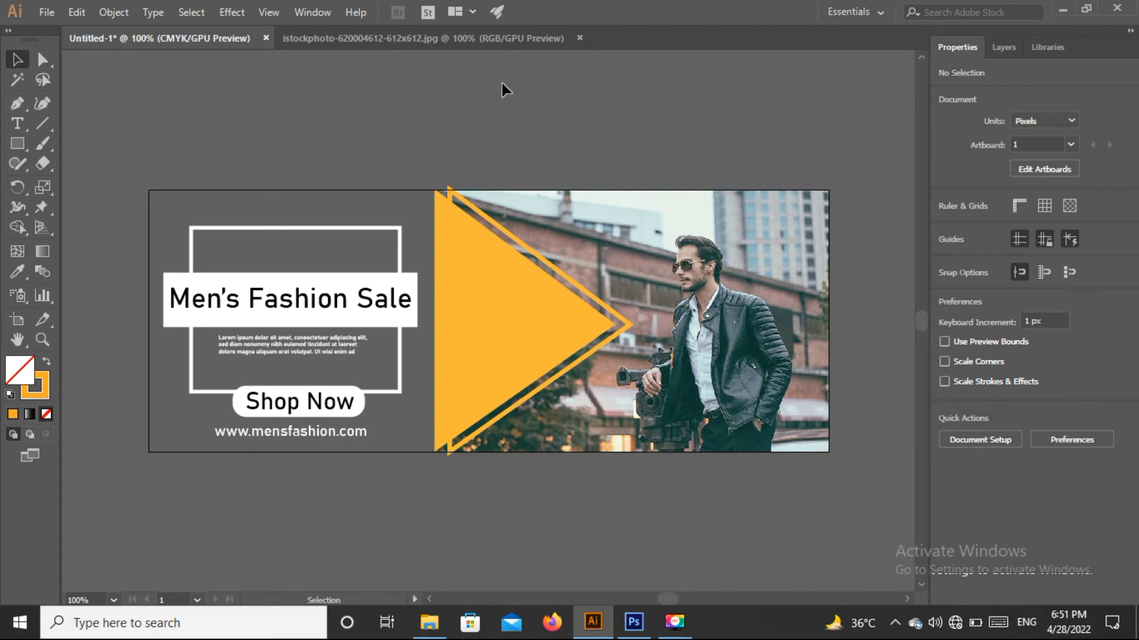
Step: Stretch the outlined triangle's base to the photo's left edge, making the outline about 234 px wide
left_click(484, 217)
left_click(491, 222)
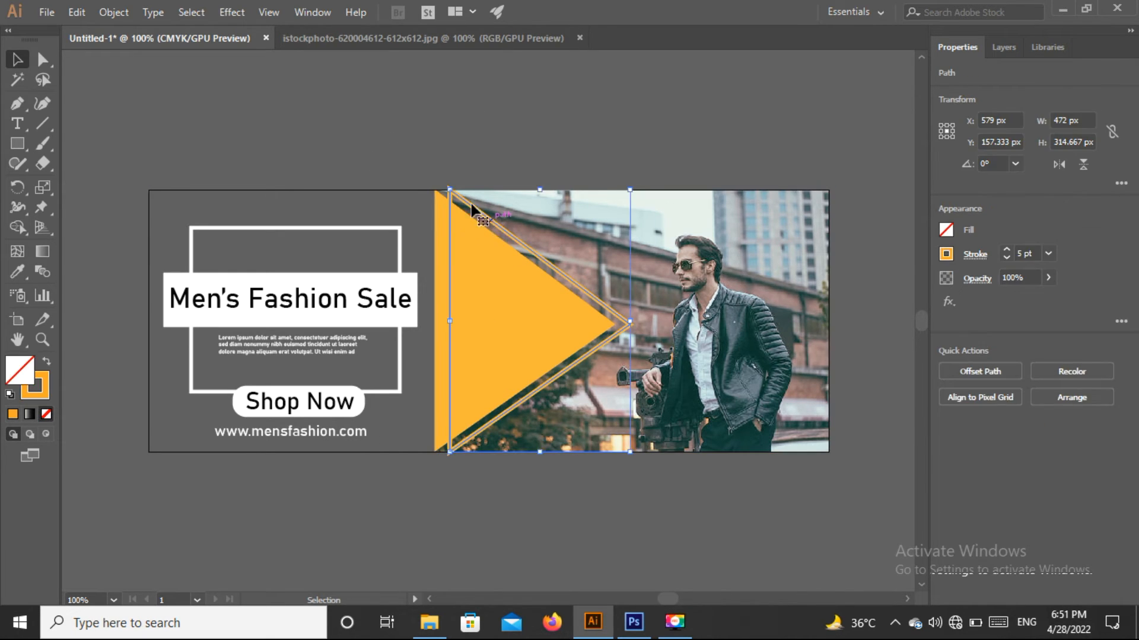
left_click(524, 137)
left_click(471, 440)
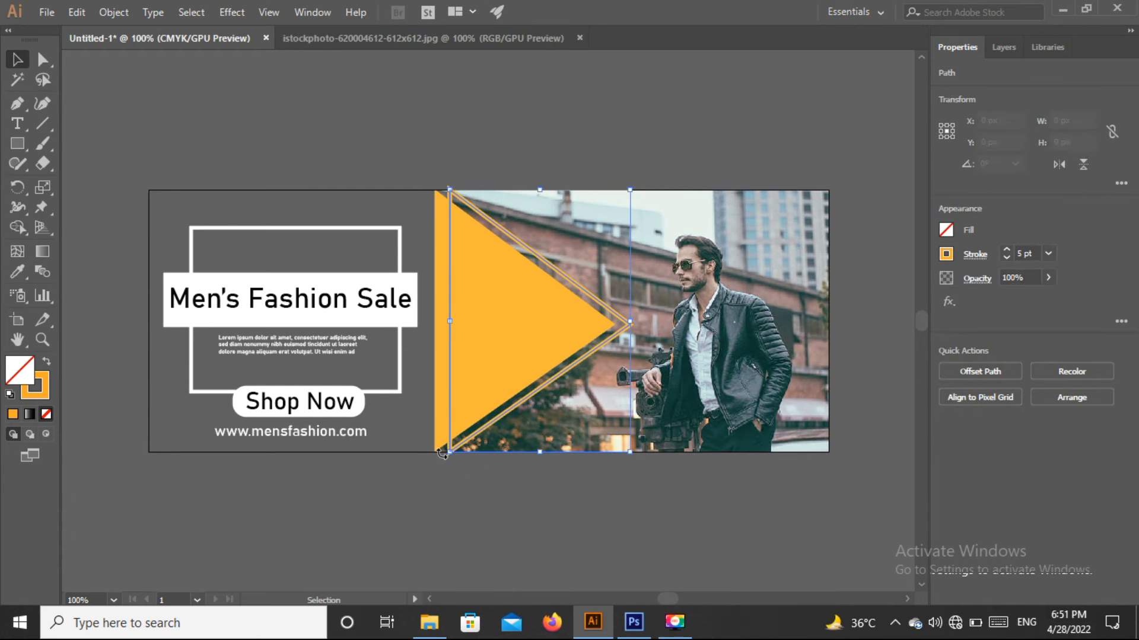
left_click_drag(449, 456, 436, 453)
left_click(510, 112)
Step: Shift the outlined triangle's upper corner point slightly down and inward with the Curvature tool
left_click(539, 258)
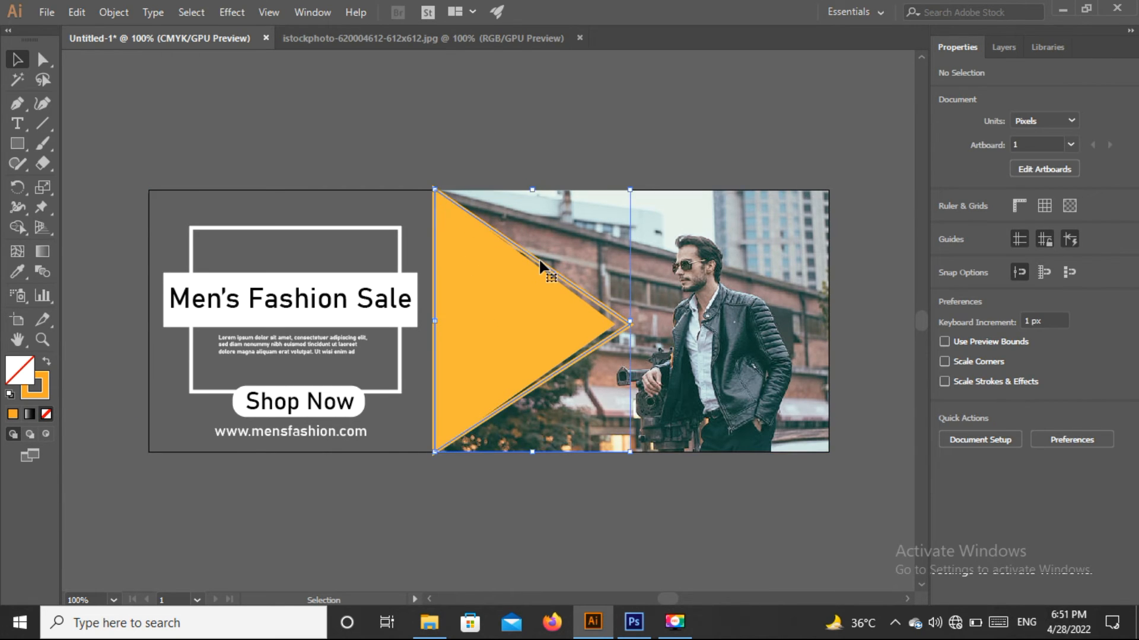
left_click(47, 104)
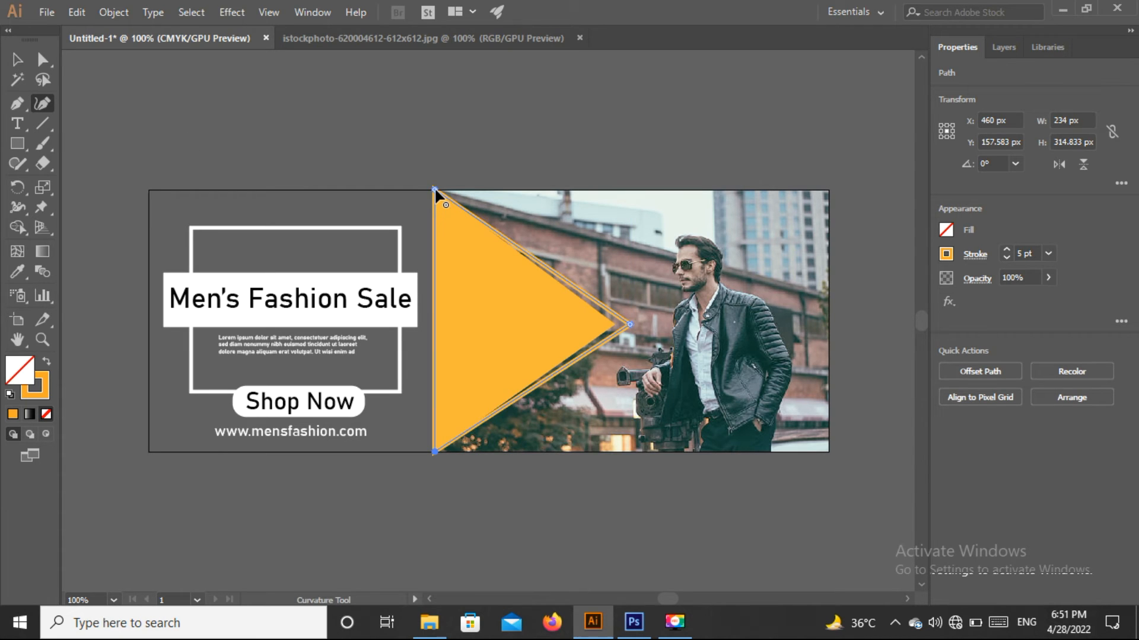
mouse_move(434, 189)
left_mouse_down()
mouse_move(422, 193)
mouse_move(439, 193)
left_mouse_up()
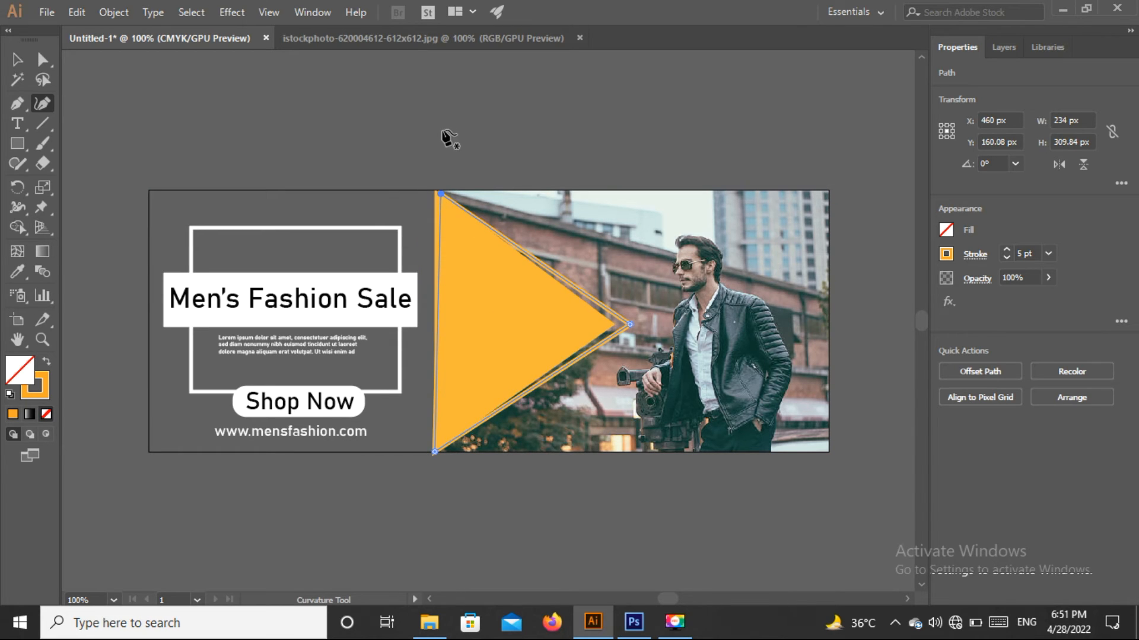
left_click(17, 60)
left_click(305, 96)
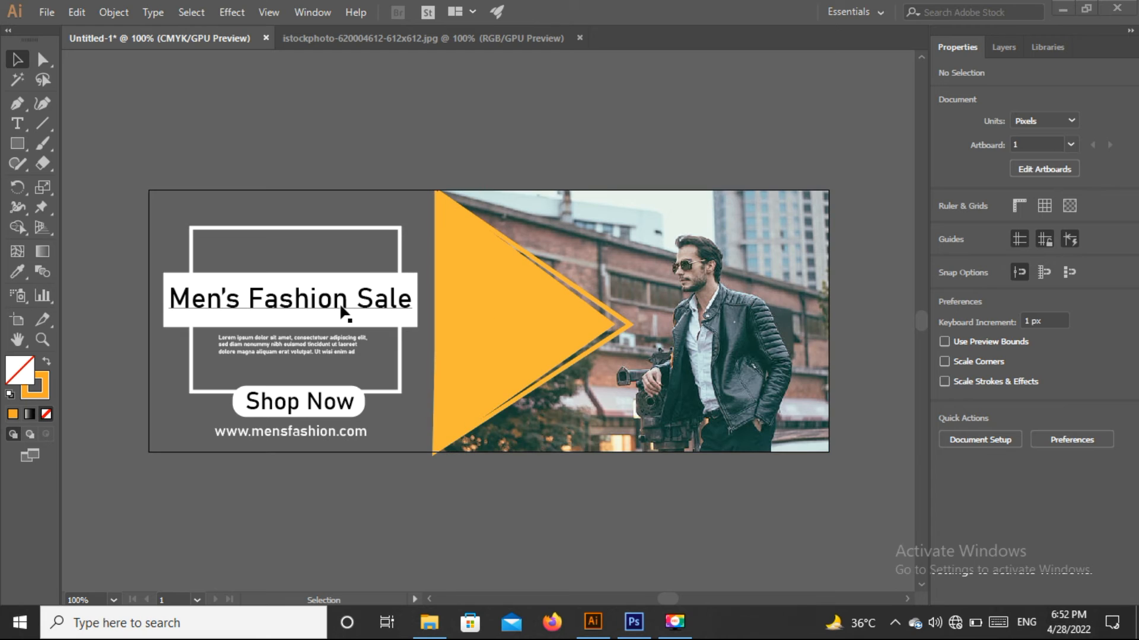
Step: Scale the headline text down to about 282 px wide within its white bar
left_click(380, 311)
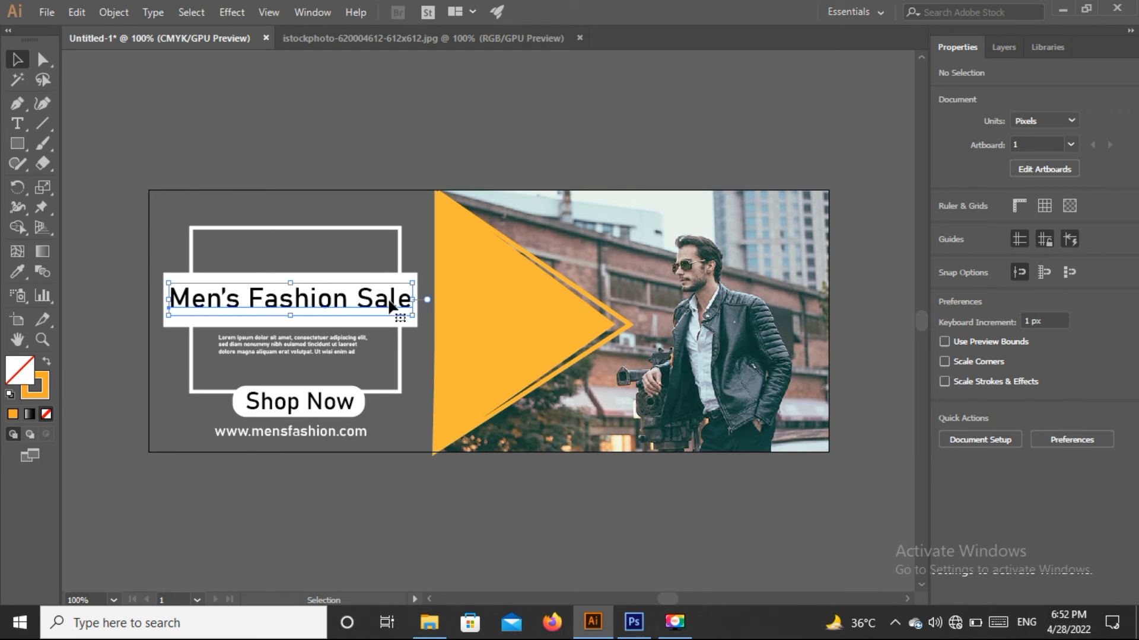
left_click_drag(373, 311, 374, 314)
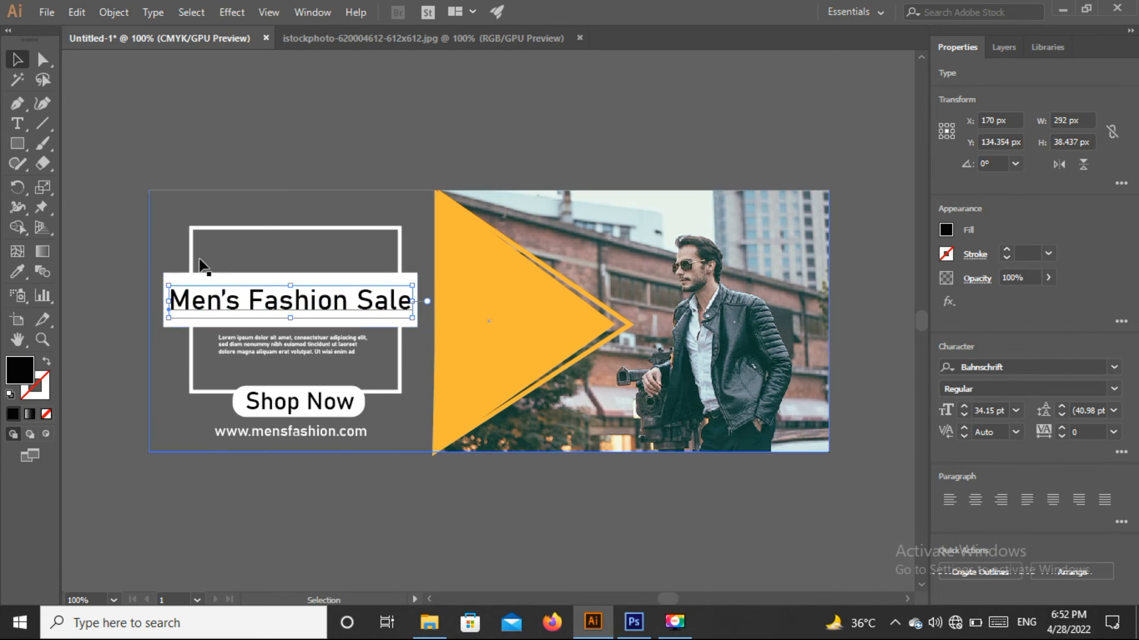
left_click_drag(171, 286, 177, 287)
left_click_drag(265, 301, 264, 301)
Step: Nudge the headline left and up to about X 171, Y 132.7 px to center it on the white bar
key("Left")
key("Left")
key("Up")
key("Up")
key("Left")
key("Left")
key("Left")
key("Left")
key("Up")
key("Up")
left_click(332, 144)
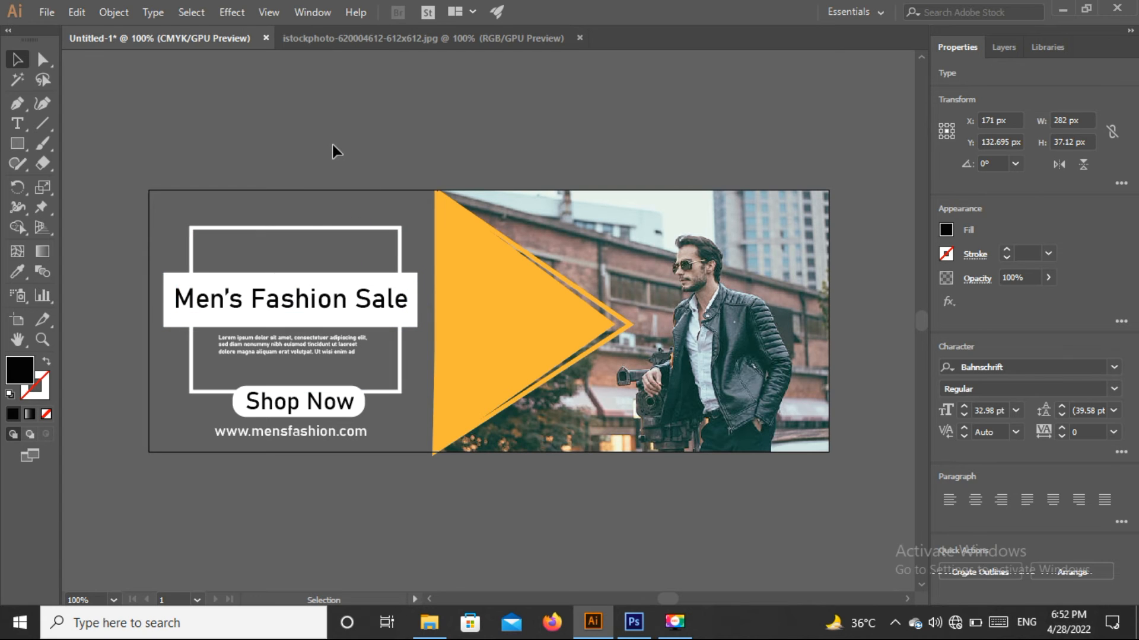
Step: Shrink the white bar behind the headline to about 296 px wide and lower the headline slightly
left_click(406, 296)
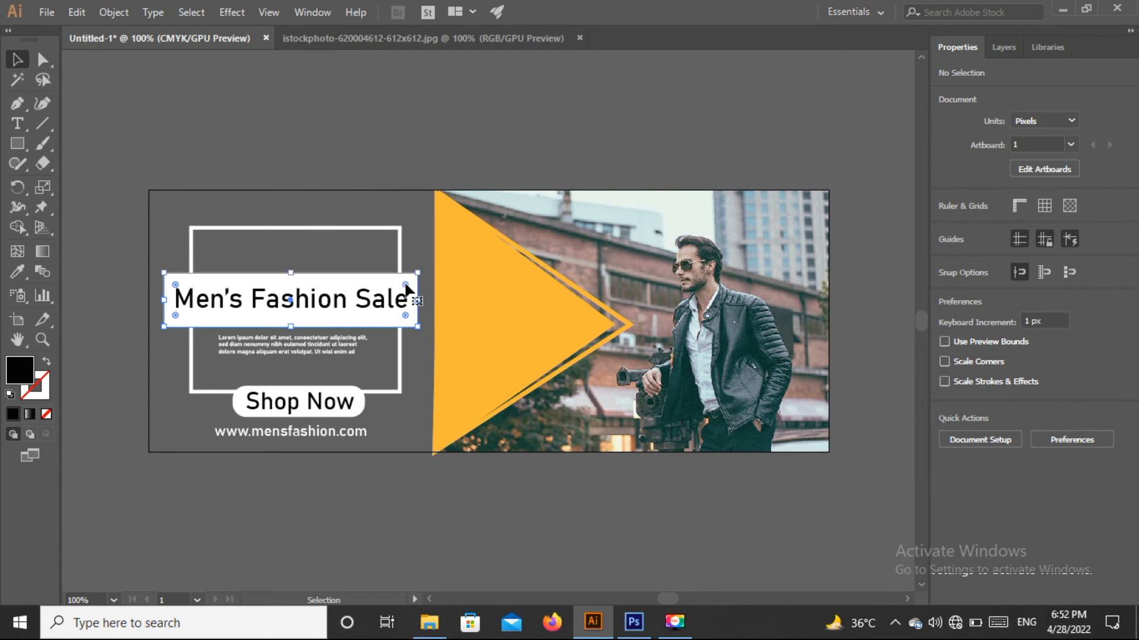
left_click(407, 290)
left_click_drag(417, 273, 378, 307)
left_click(383, 129)
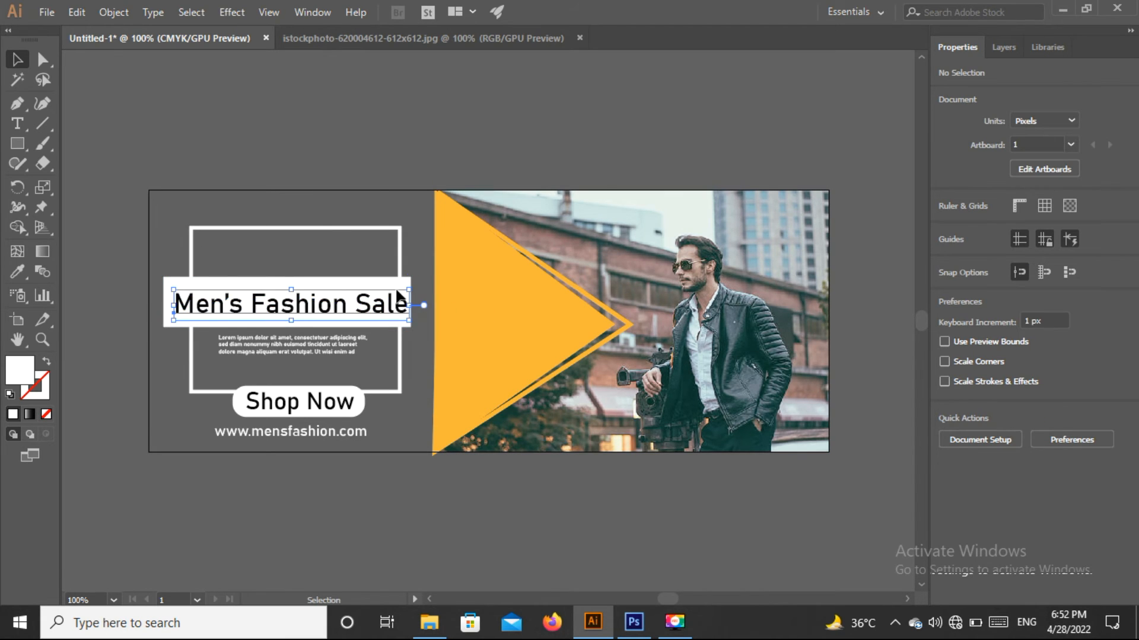
left_click(460, 124)
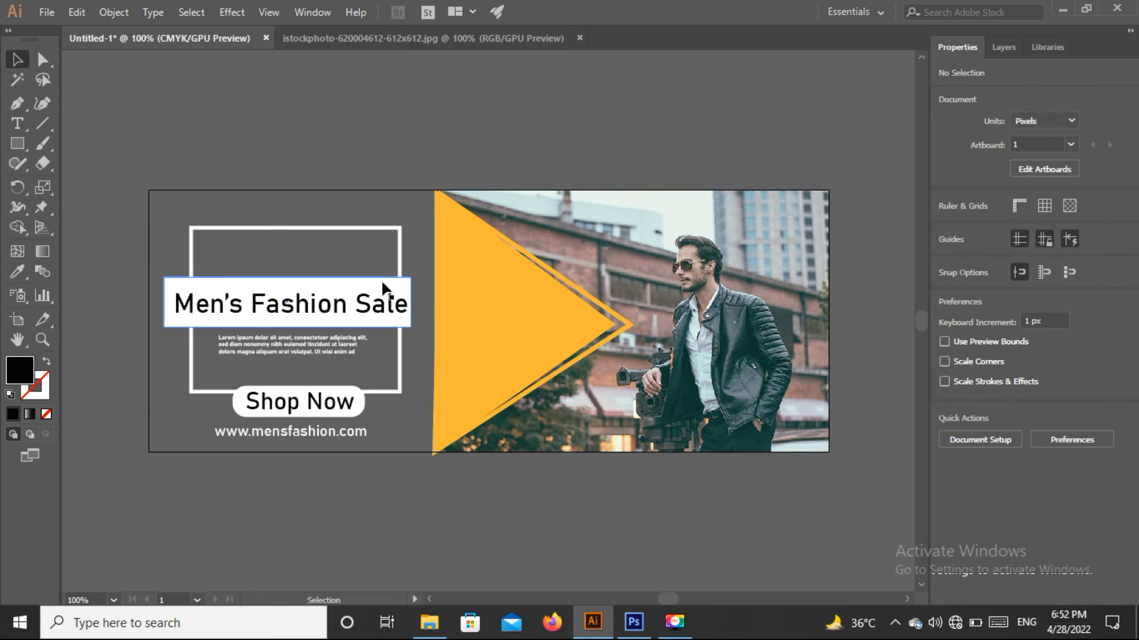
Step: Move the white bar and the headline up by a few pixels each
left_click_drag(382, 283, 382, 279)
left_click(460, 132)
left_click_drag(350, 309, 350, 306)
left_click(512, 93)
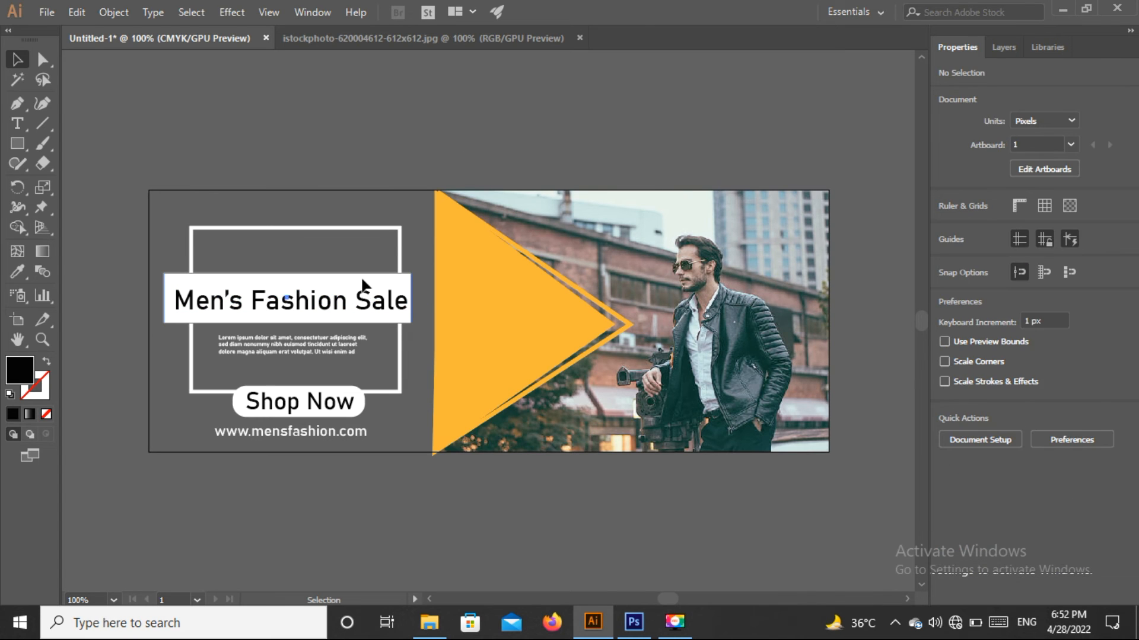
Step: Lower the white bar's upper edge so the bar is about 49 px high
left_click(356, 276)
left_click_drag(287, 274, 287, 284)
left_click(363, 156)
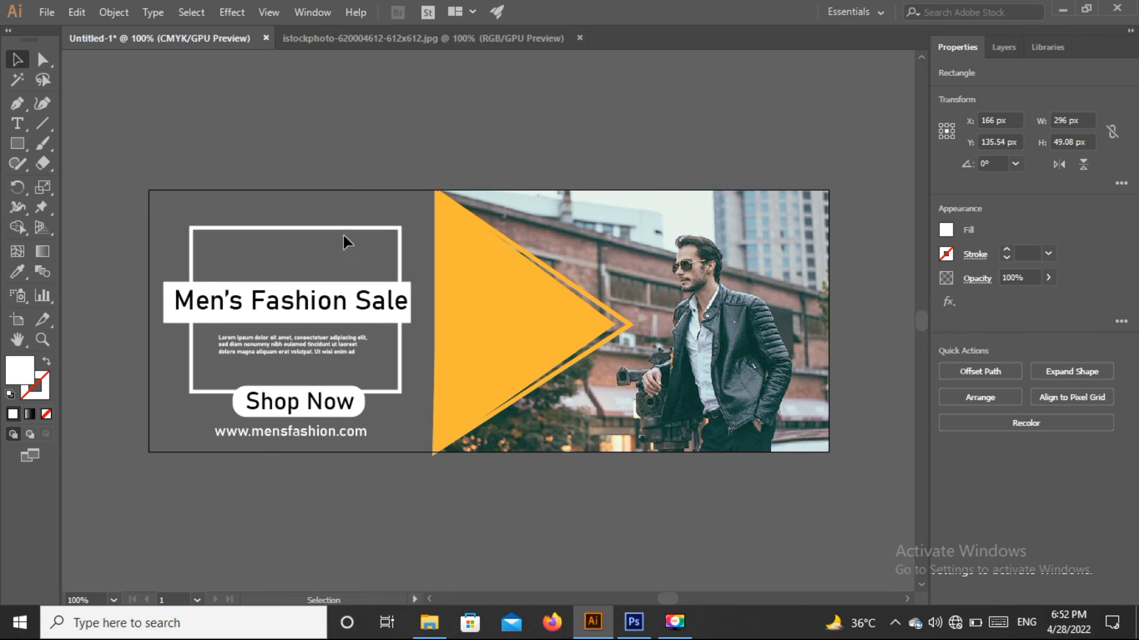
left_click(336, 308)
left_click(427, 179)
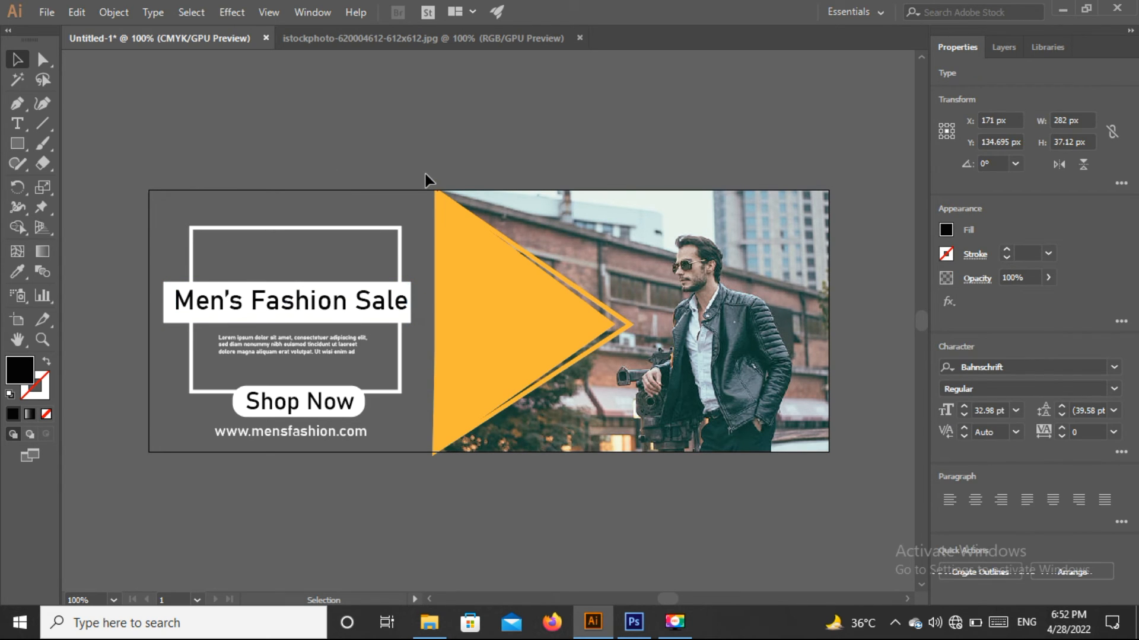
Step: Nudge the white bar slightly up and to the right behind the headline
left_click(349, 321)
key("Up")
key("Up")
key("Right")
key("Right")
left_click(403, 129)
Step: Nudge the headline up and left to X 169, Y 131.7 px, centering it in the white bar
left_click(321, 310)
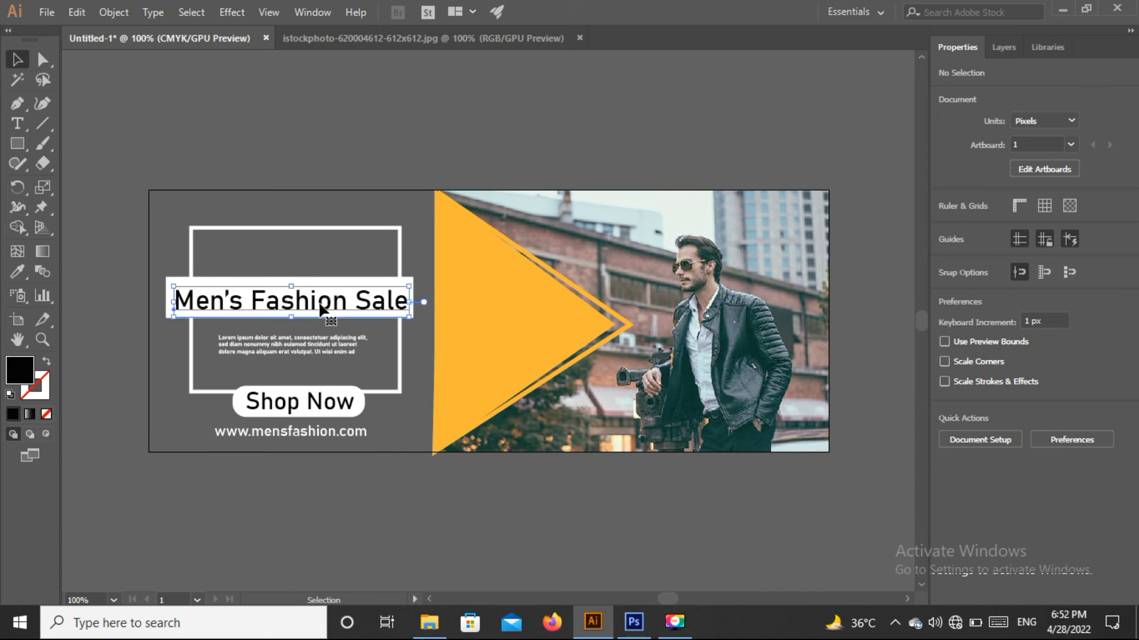
key("Up")
key("Up")
key("Left")
key("Left")
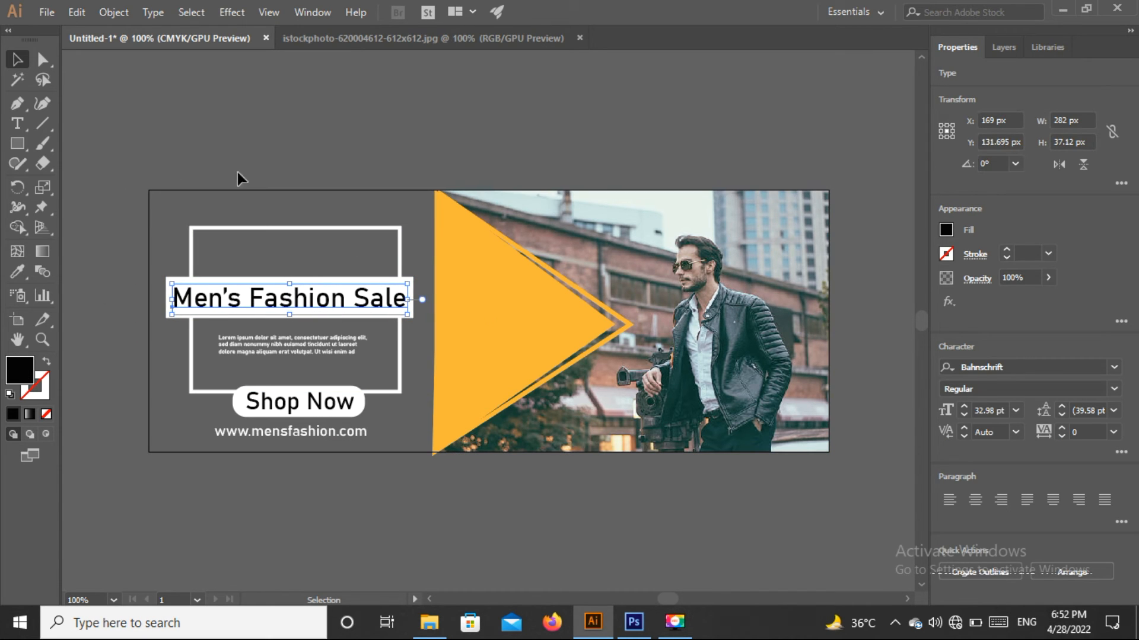
left_click(290, 159)
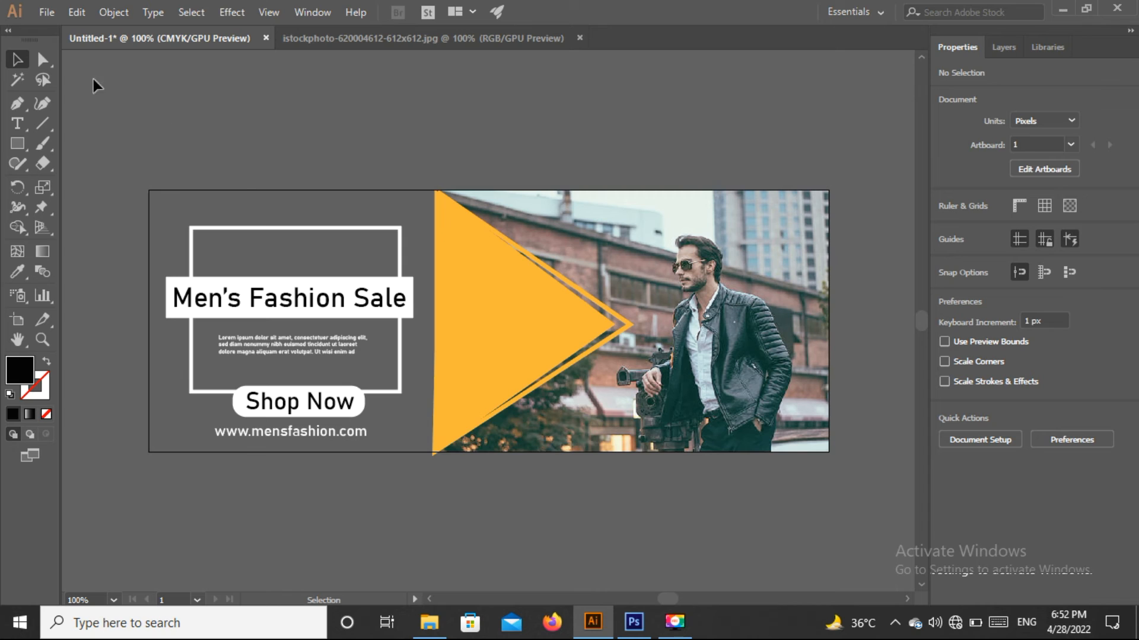
Step: Draw a square of about 23.5 px near the photo's upper-right corner and fill it white
left_click_drag(17, 143, 86, 143)
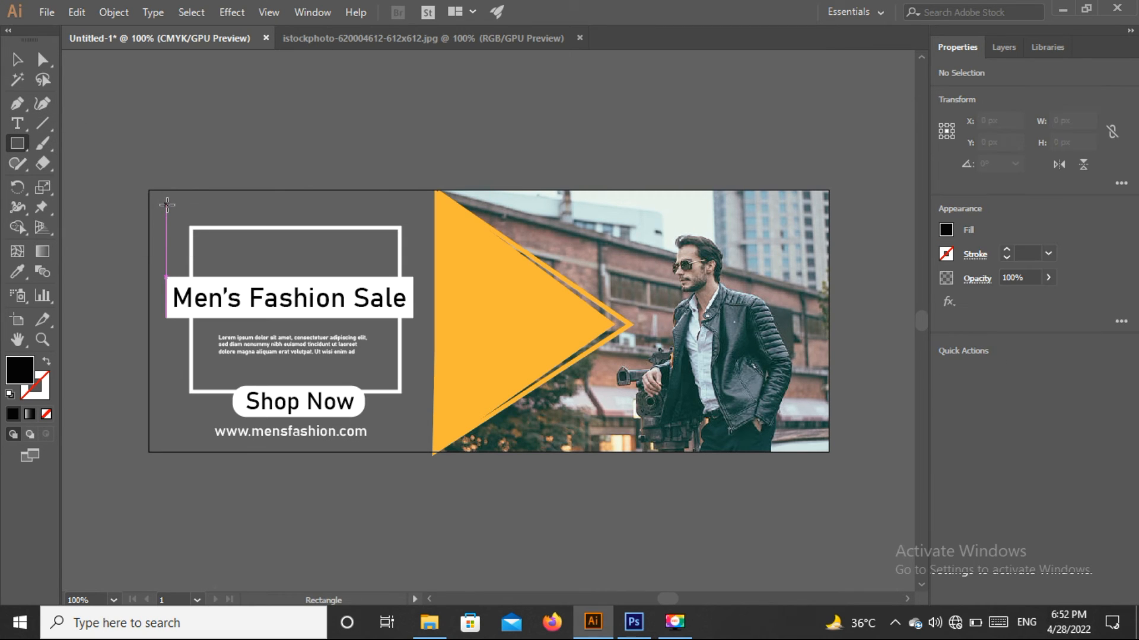
left_click_drag(754, 202, 774, 220)
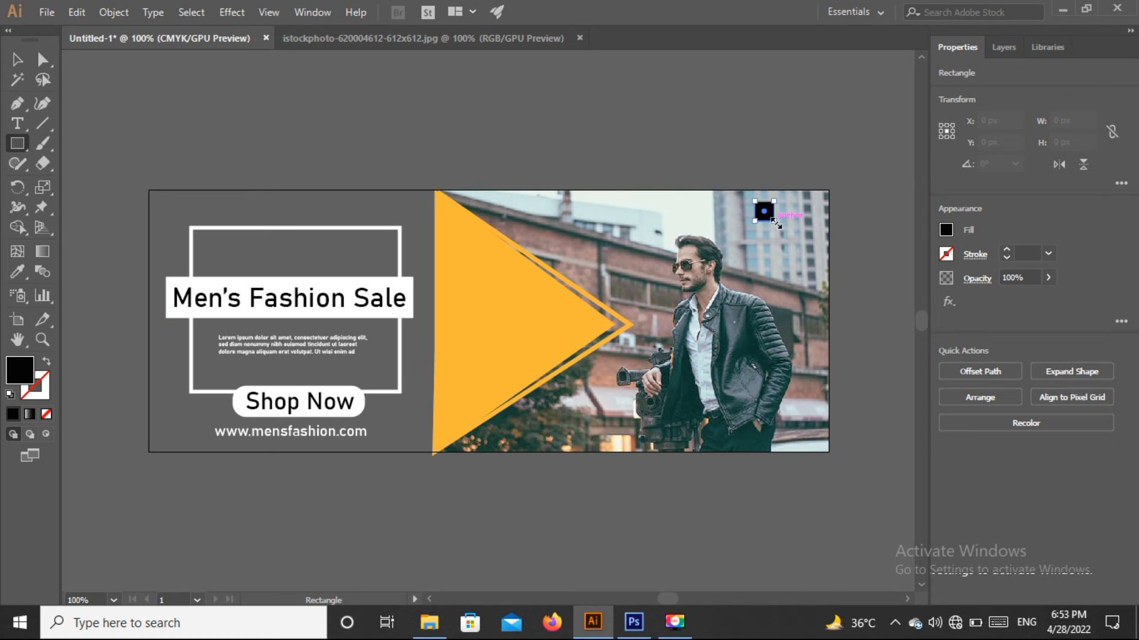
left_click(13, 61)
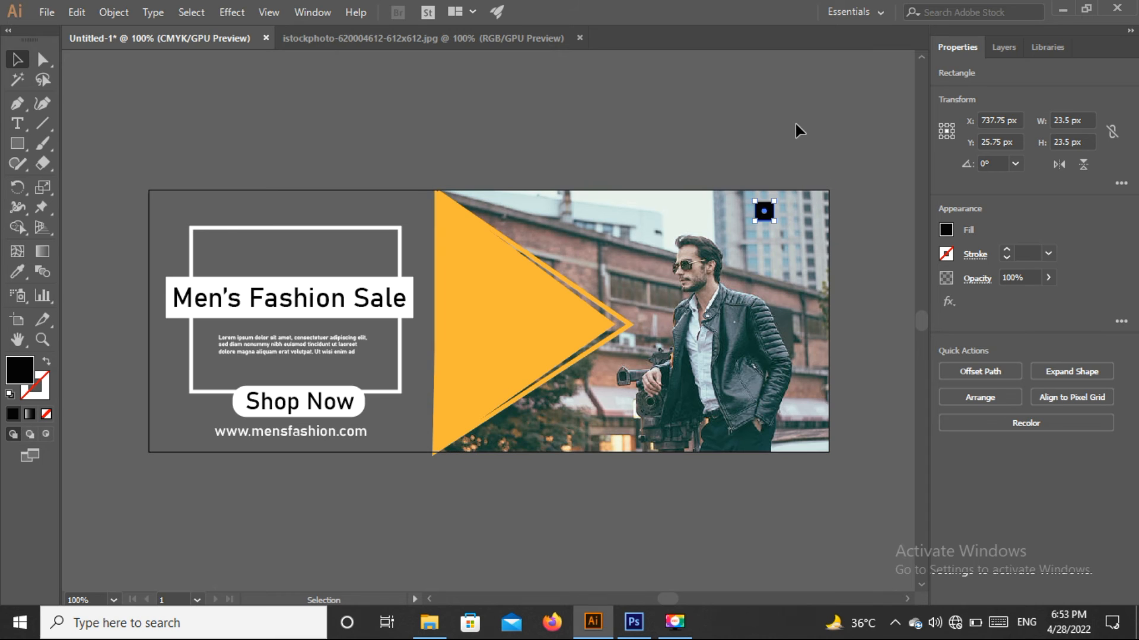
left_click(946, 231)
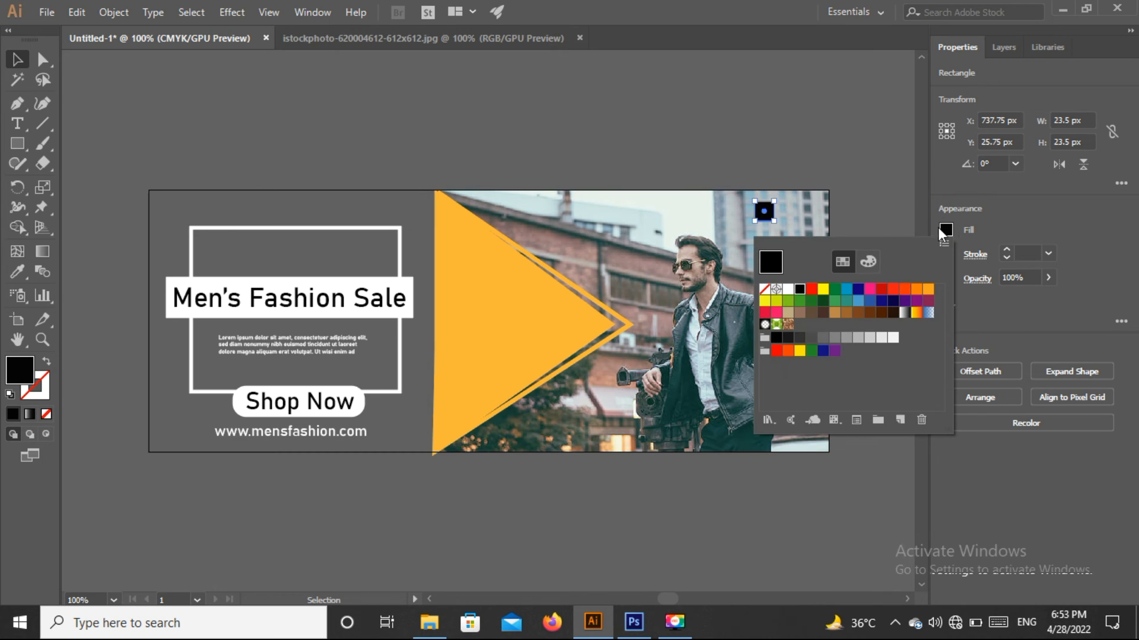
left_click(787, 293)
left_click(642, 173)
Step: Duplicate the white square diagonally down-left to about X 726, Y 37.5 px and fill the copy orange
left_click_drag(761, 213, 750, 218)
key("ctrl+z")
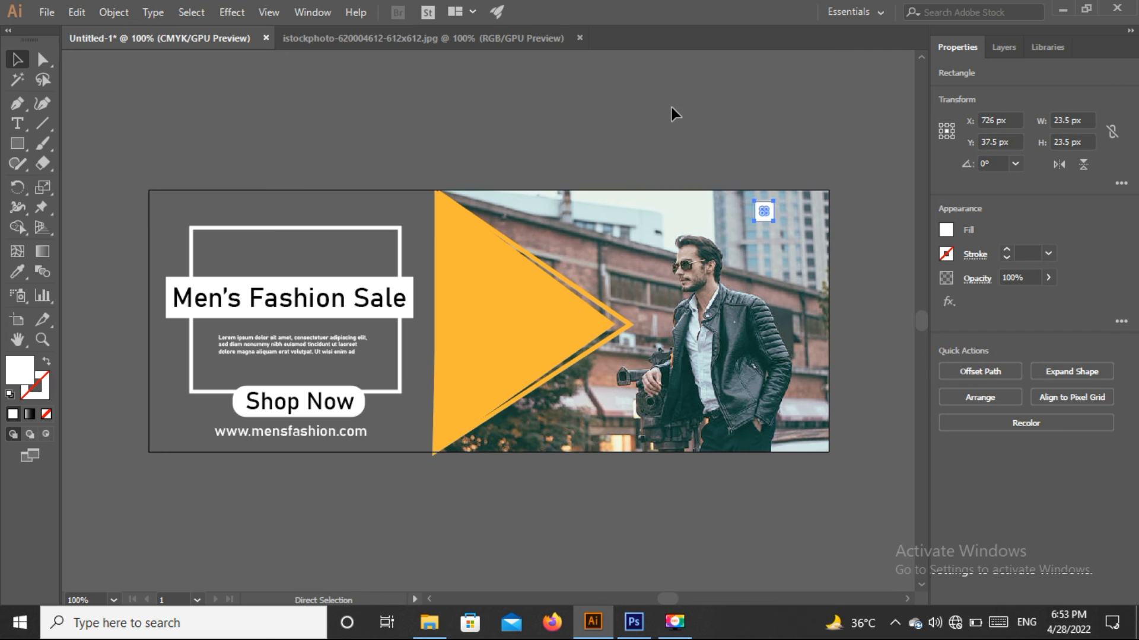
left_click_drag(765, 211, 757, 218)
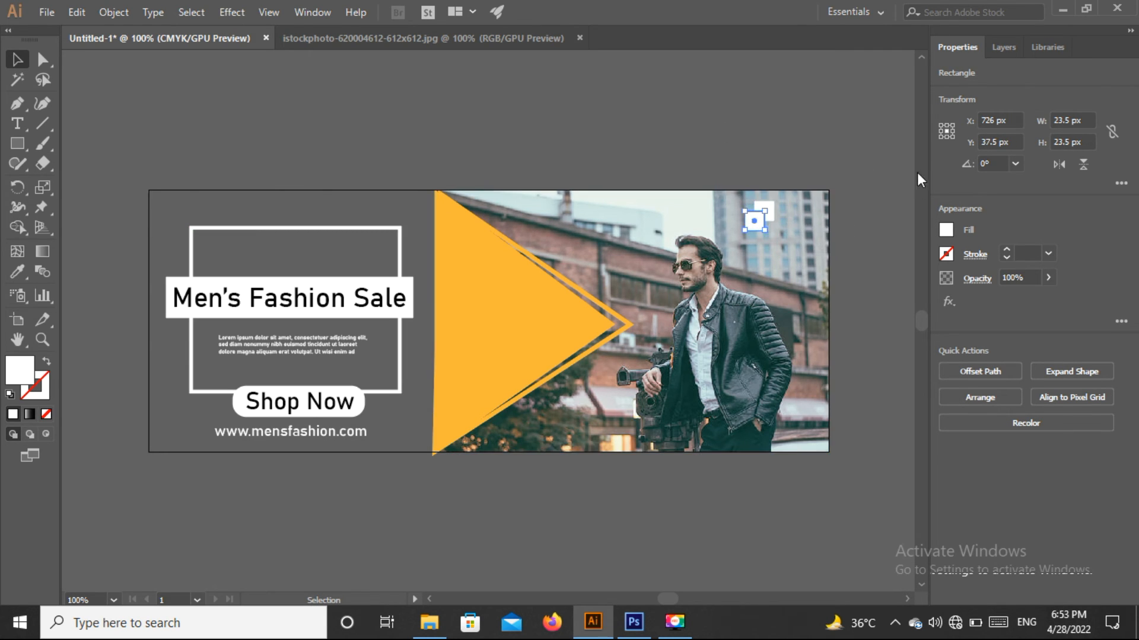
left_click(947, 230)
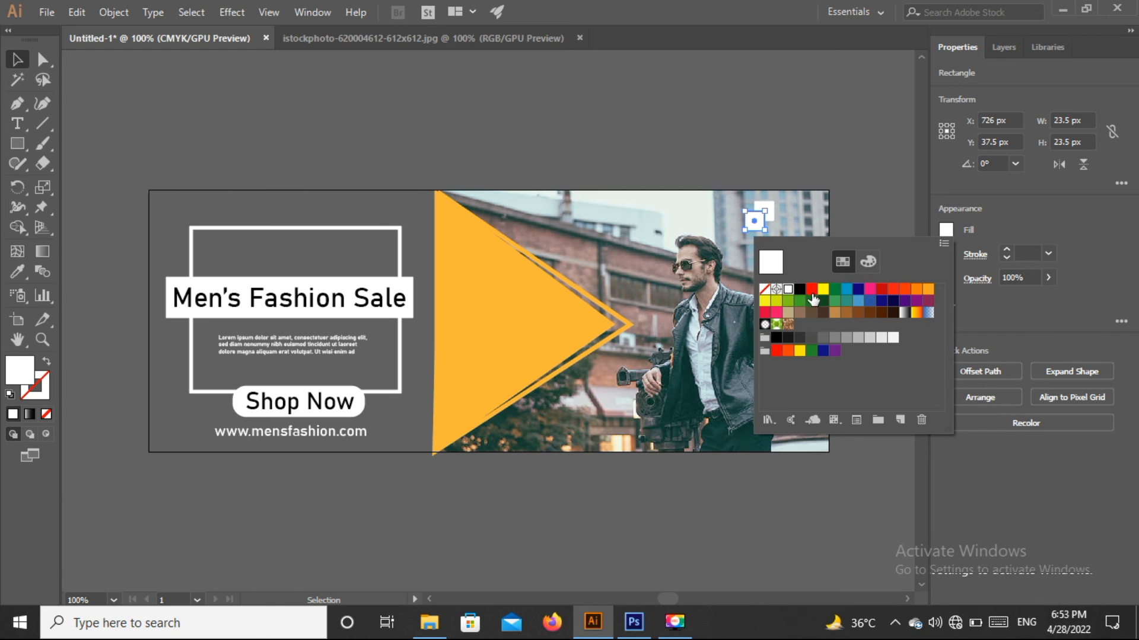
left_click(928, 289)
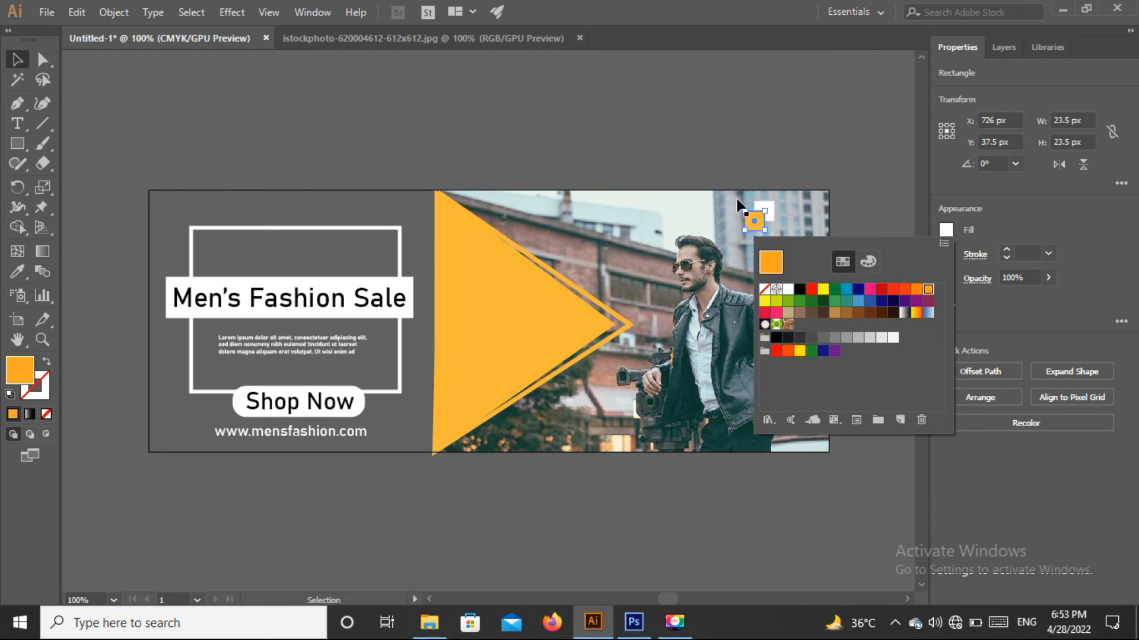
left_click(698, 131)
left_click(699, 131)
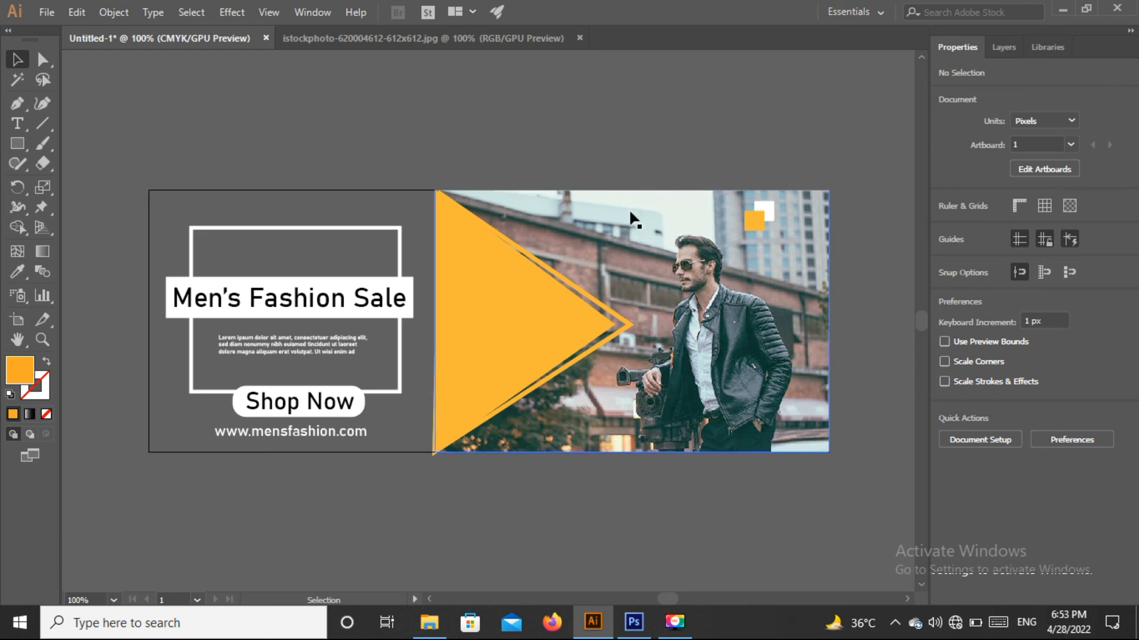
Step: Lock the main banner artwork and move the white and orange squares together toward the photo's right edge, to about X 771 px
left_click_drag(362, 354, 355, 348)
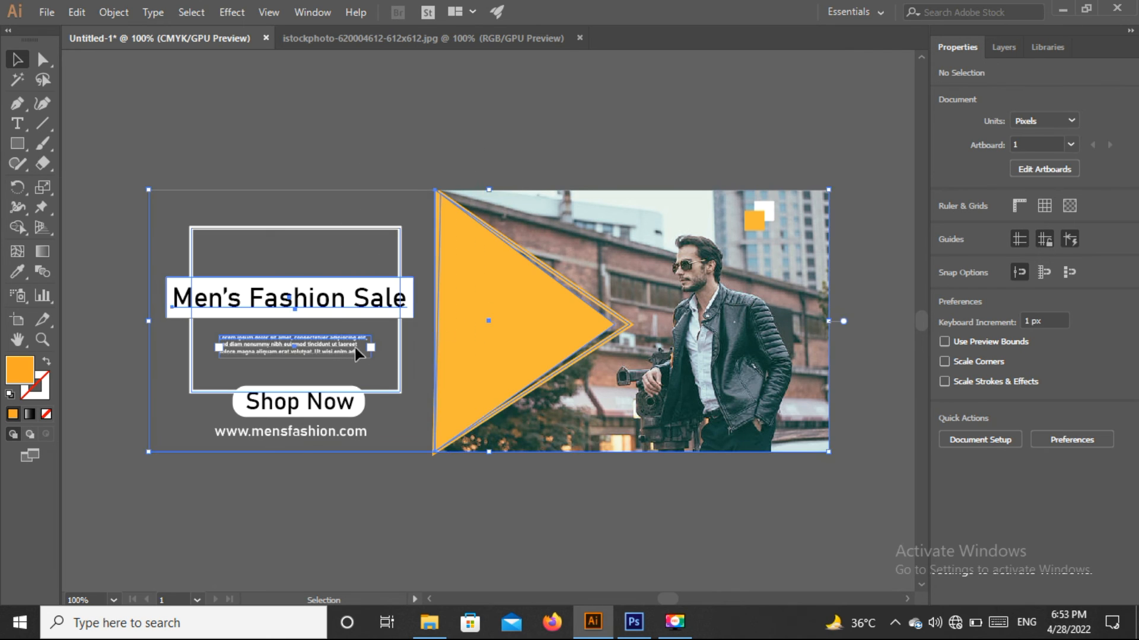
key("ctrl+2")
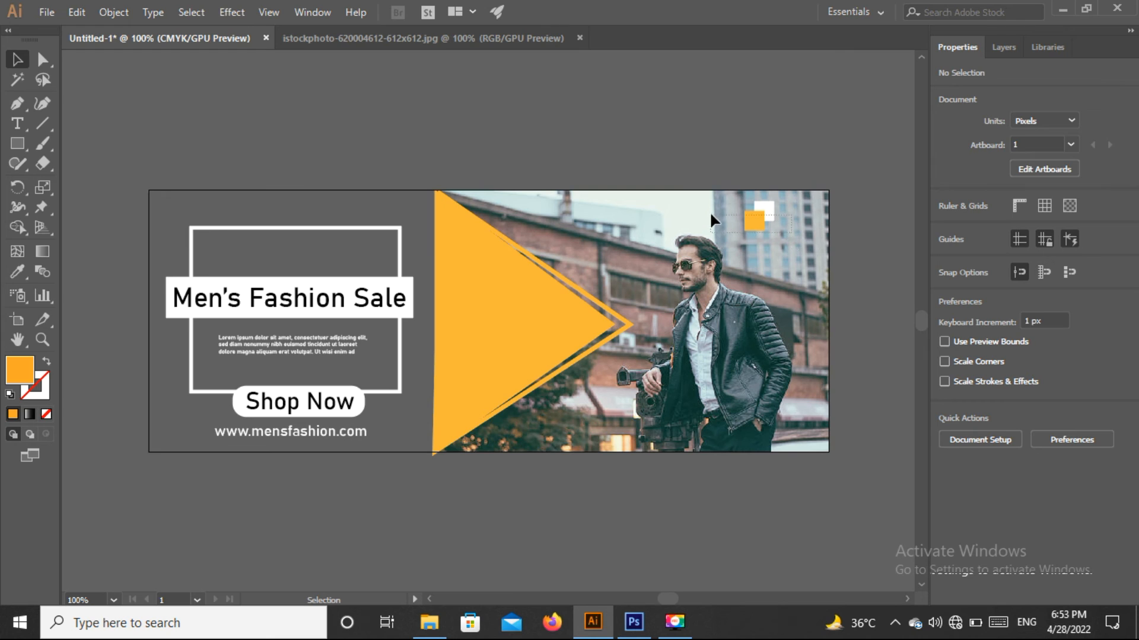
left_click_drag(706, 203, 787, 212)
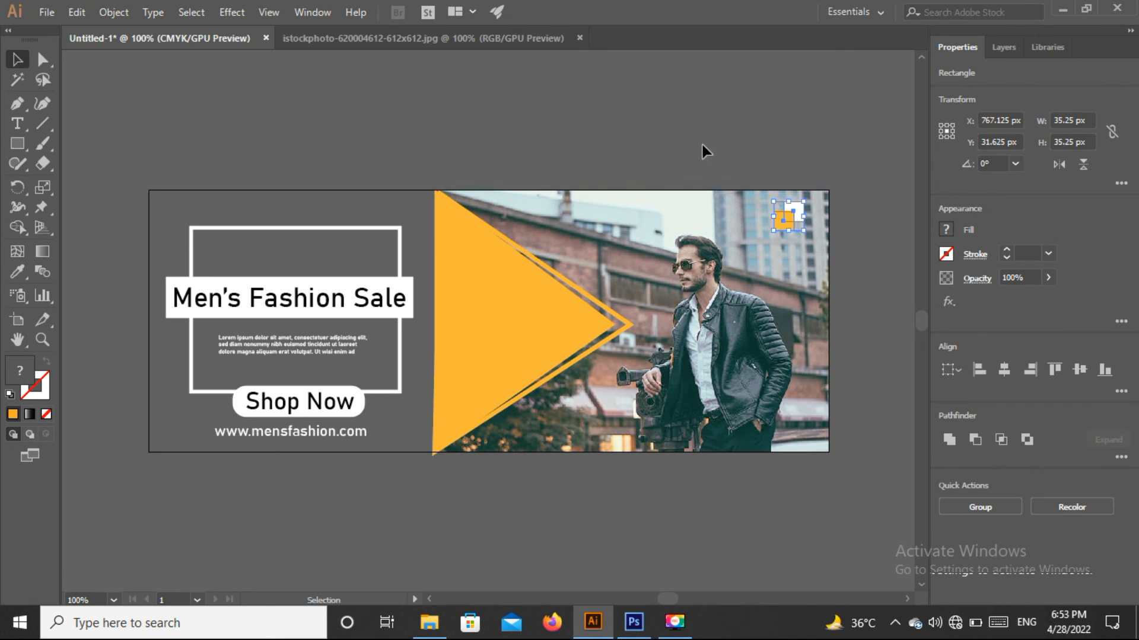
key("Right")
key("Right")
key("Right")
key("Right")
left_click(758, 173)
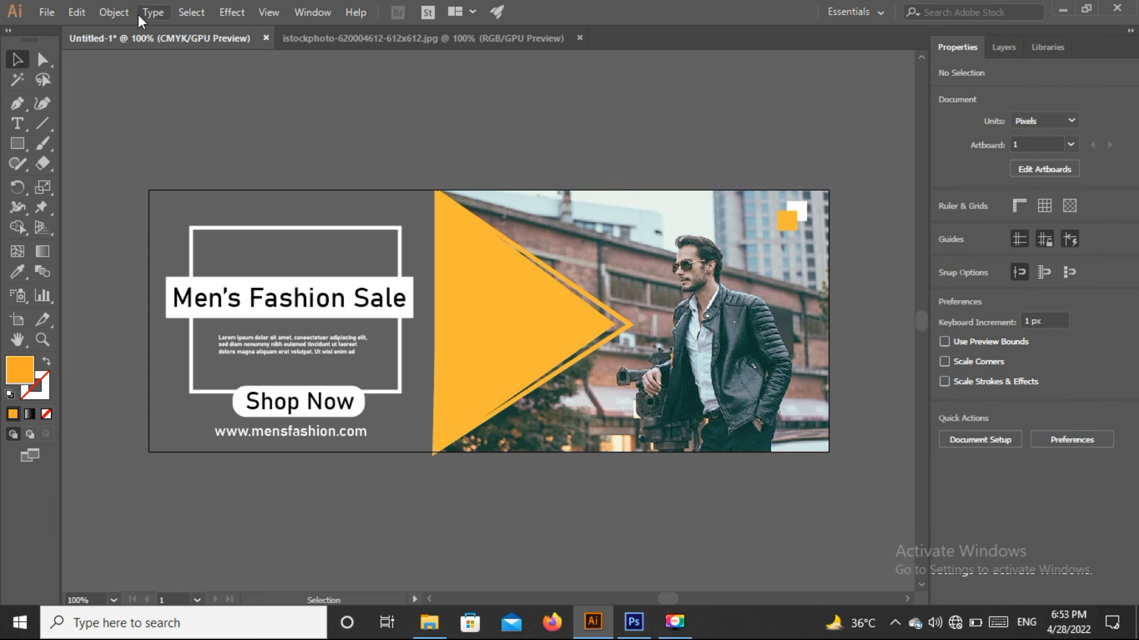
Step: Unlock all the locked banner artwork
left_click(113, 11)
left_click(290, 109)
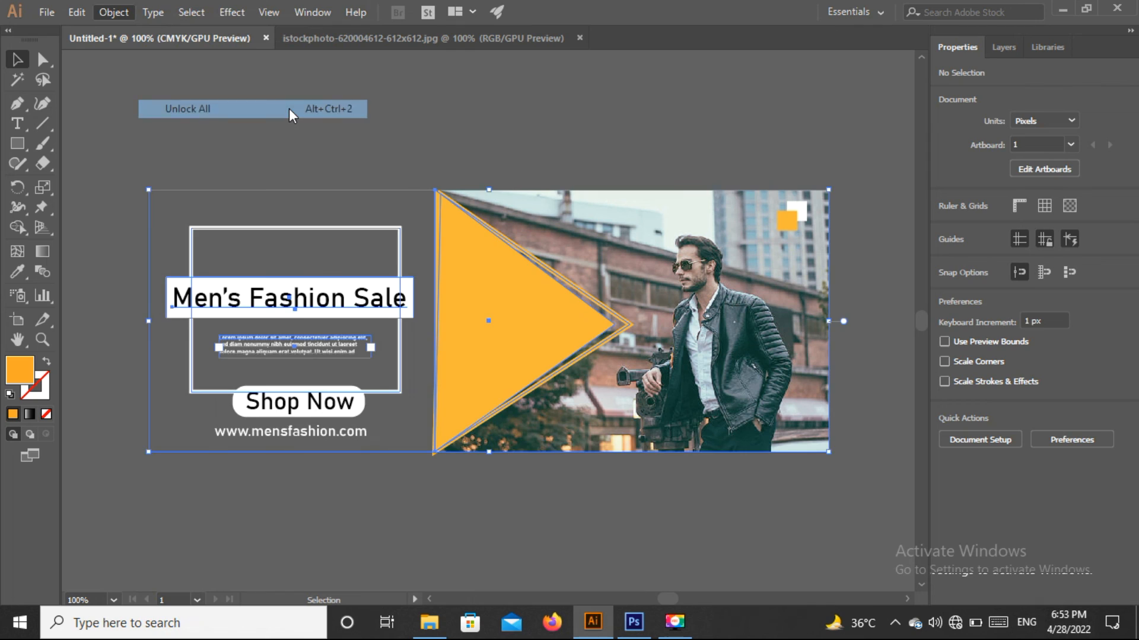
left_click(492, 91)
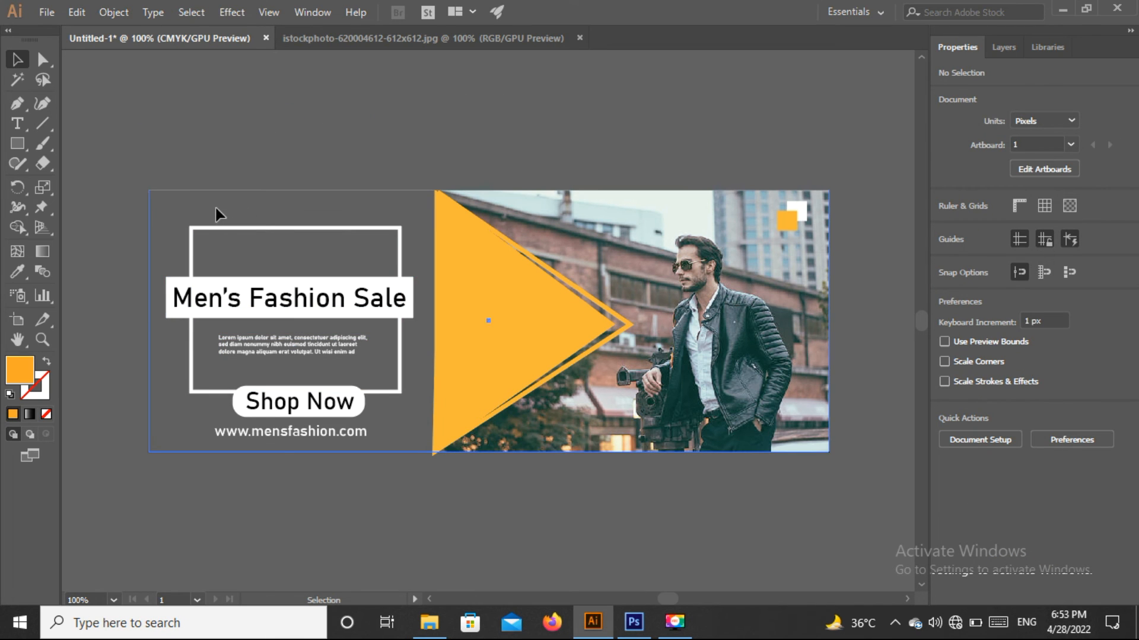
Step: Change the 815 × 315 px background rectangle's fill to the next lighter gray swatch
left_click(411, 225)
left_click(946, 230)
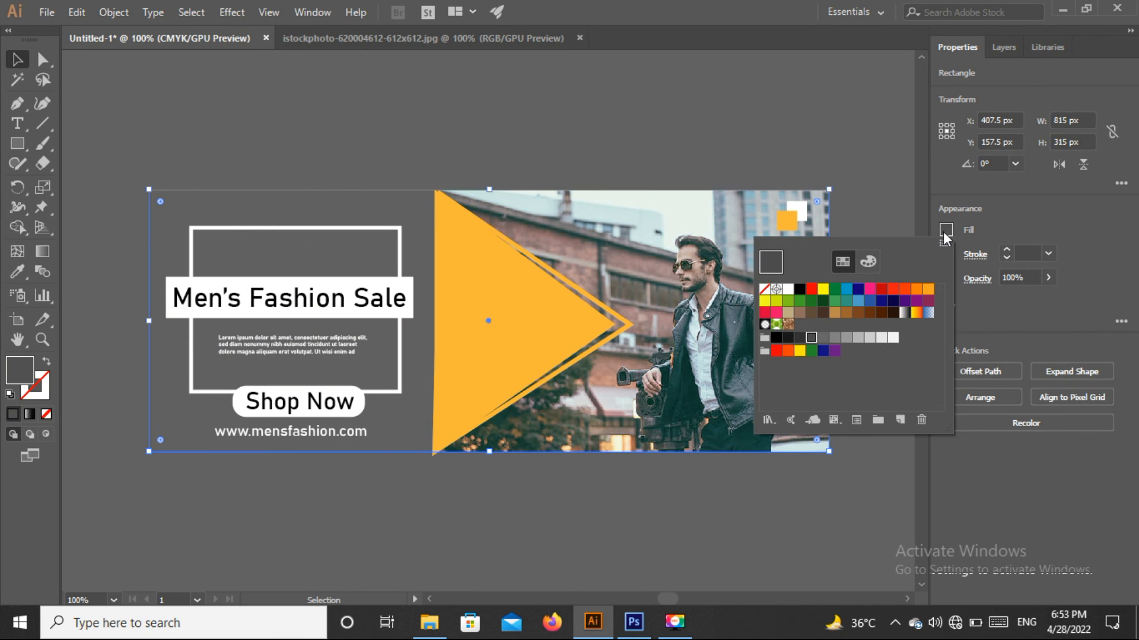
left_click(822, 338)
left_click(682, 154)
left_click(682, 155)
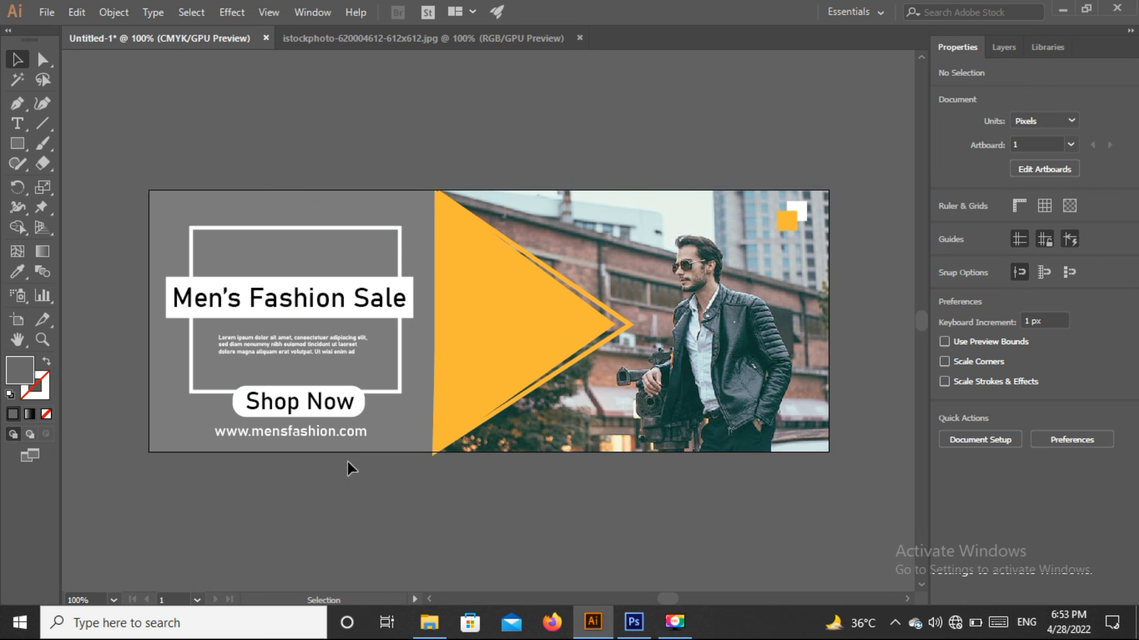
Step: Lower the website address slightly and shift the white Shop Now button shape left to center it beneath the frame
left_click_drag(339, 432, 339, 434)
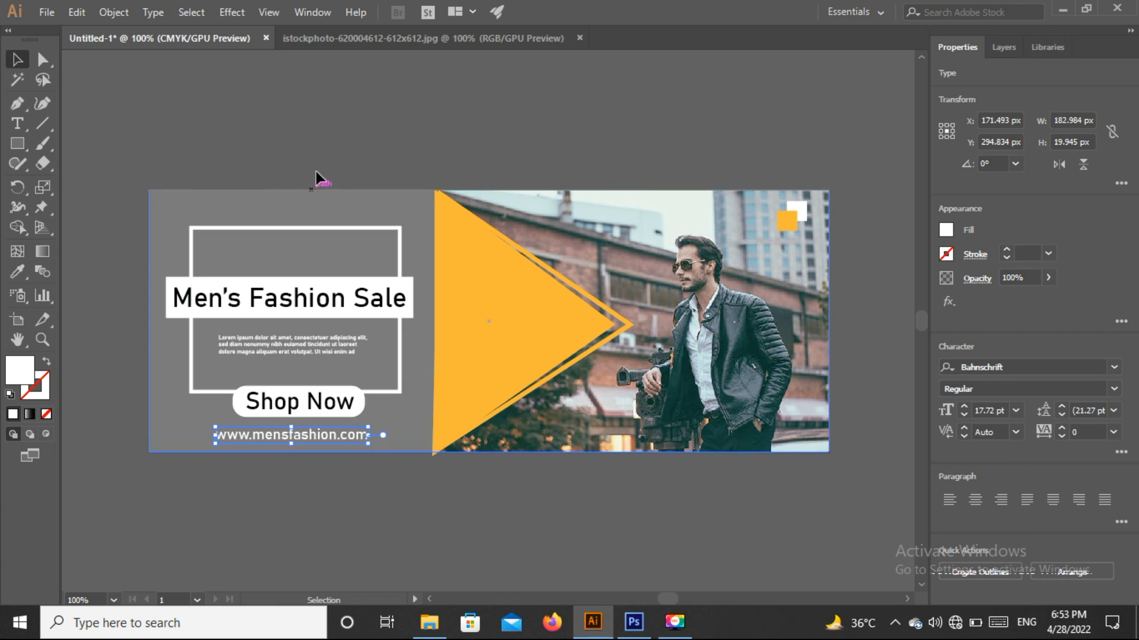
left_click(346, 379)
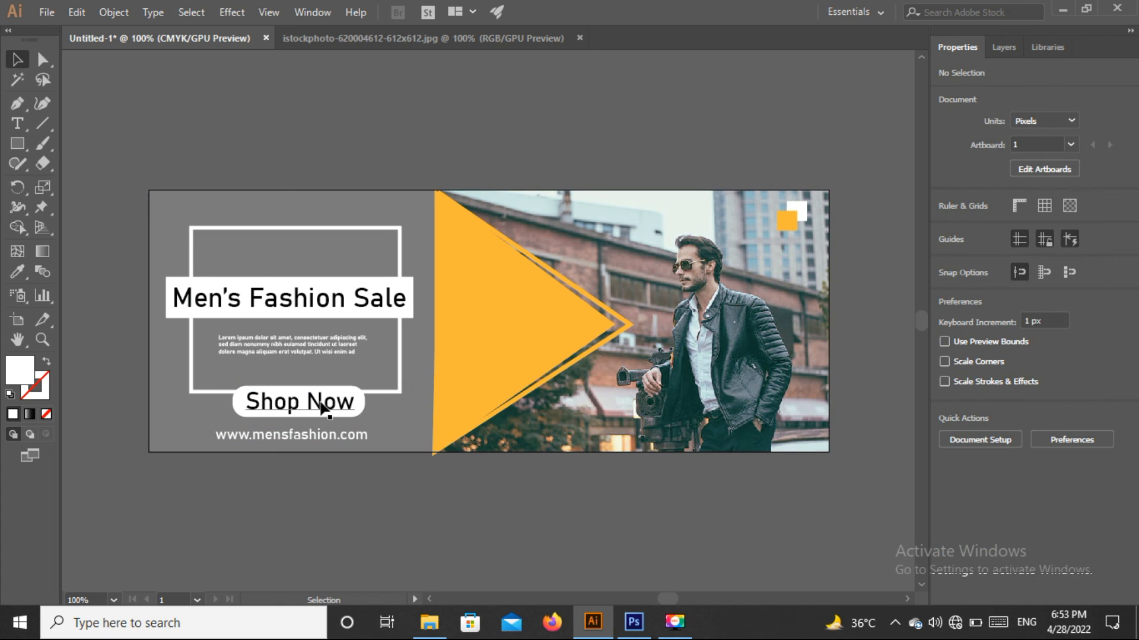
left_click(363, 409)
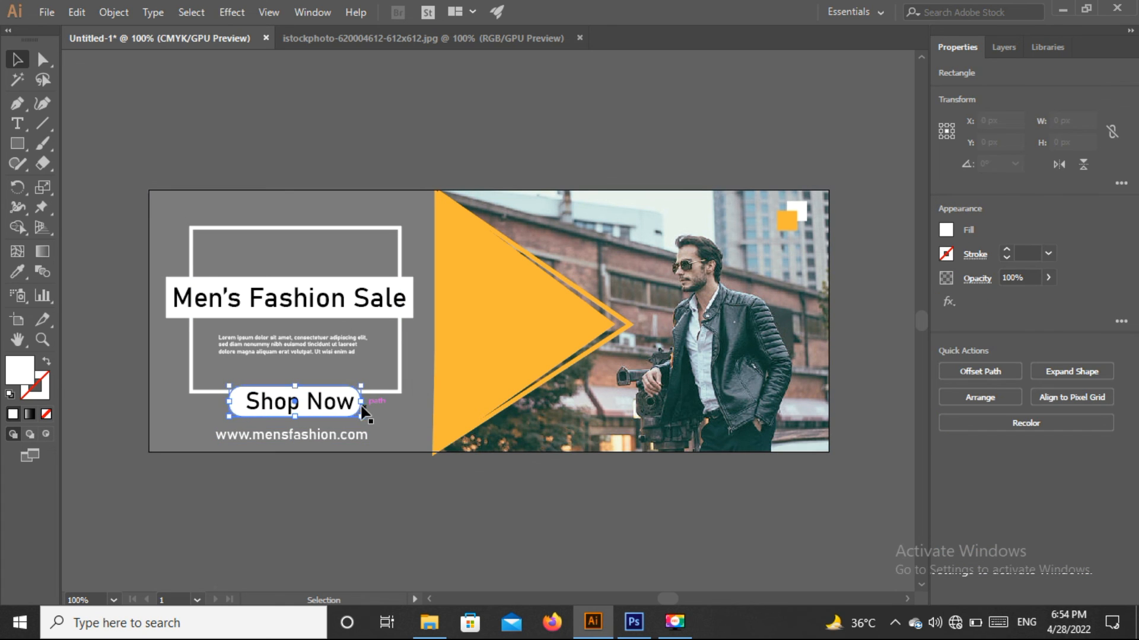
left_click(239, 182)
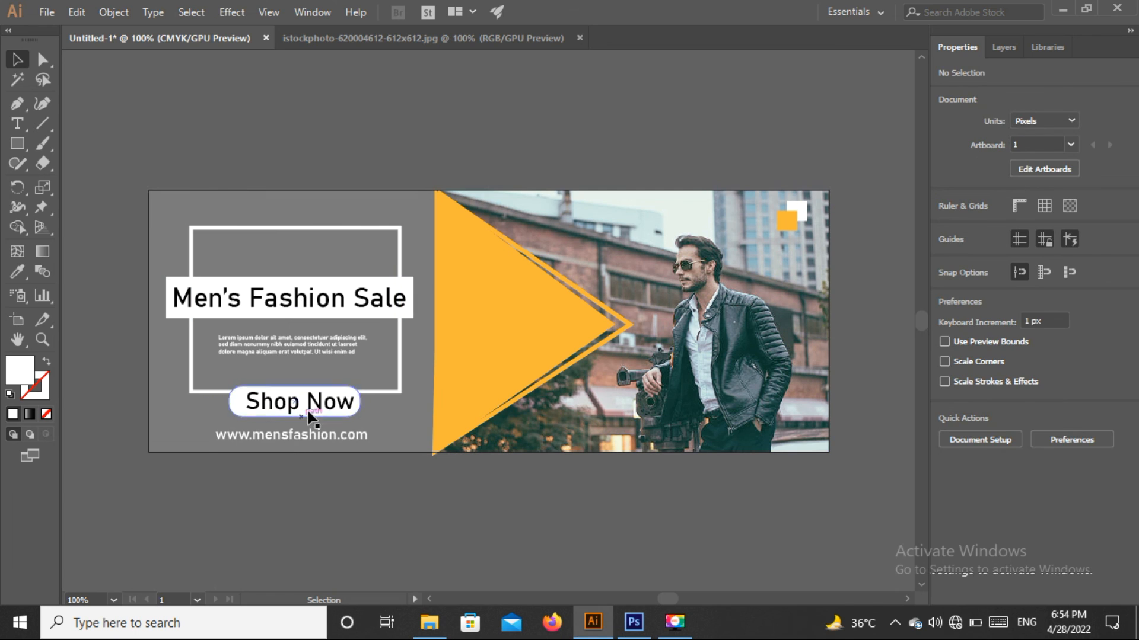
Step: Nudge the Shop Now text down and left to about X 174.5, Y 257.7 px, centering it in its button
left_click(310, 408)
key("Down")
key("Down")
key("Left")
key("Left")
key("Left")
key("Left")
key("Left")
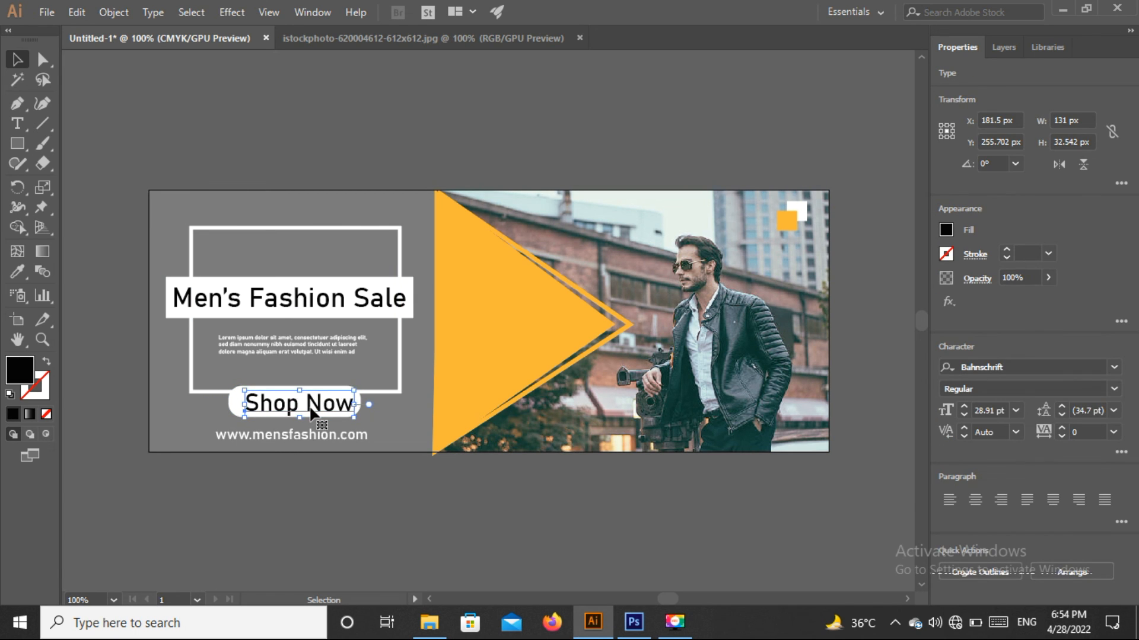
key("Down")
key("Down")
key("Left")
key("Left")
key("Left")
key("Left")
key("Left")
key("Left")
key("Left")
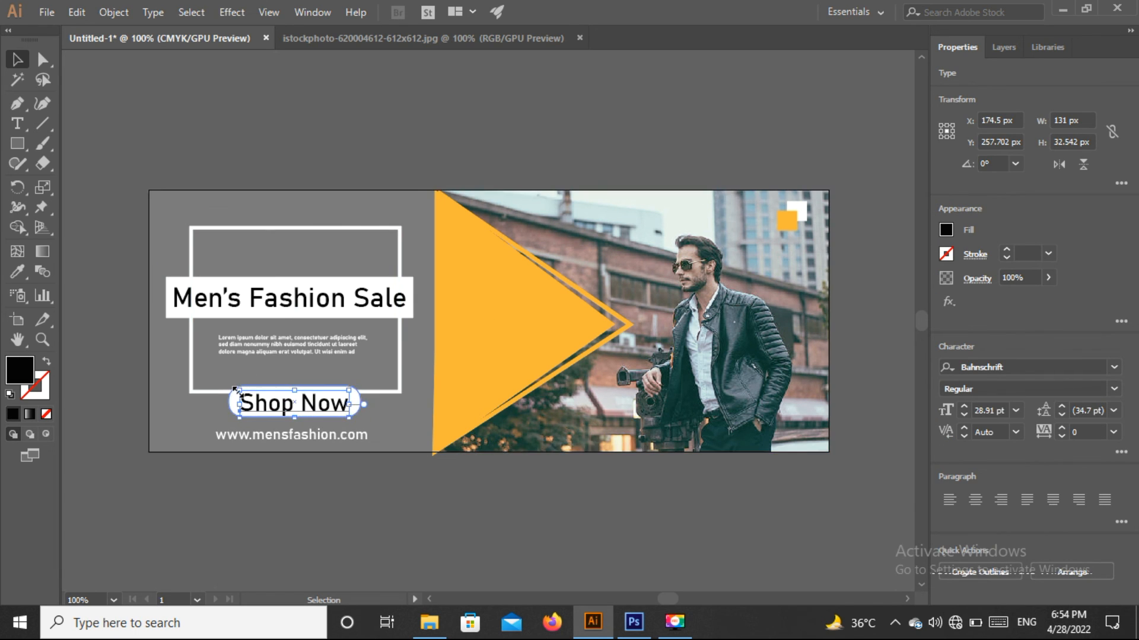
Step: Reduce the Shop Now text's height to about 27 px and position it at about X 172.5, Y 255.5 px
left_click_drag(236, 390, 291, 408)
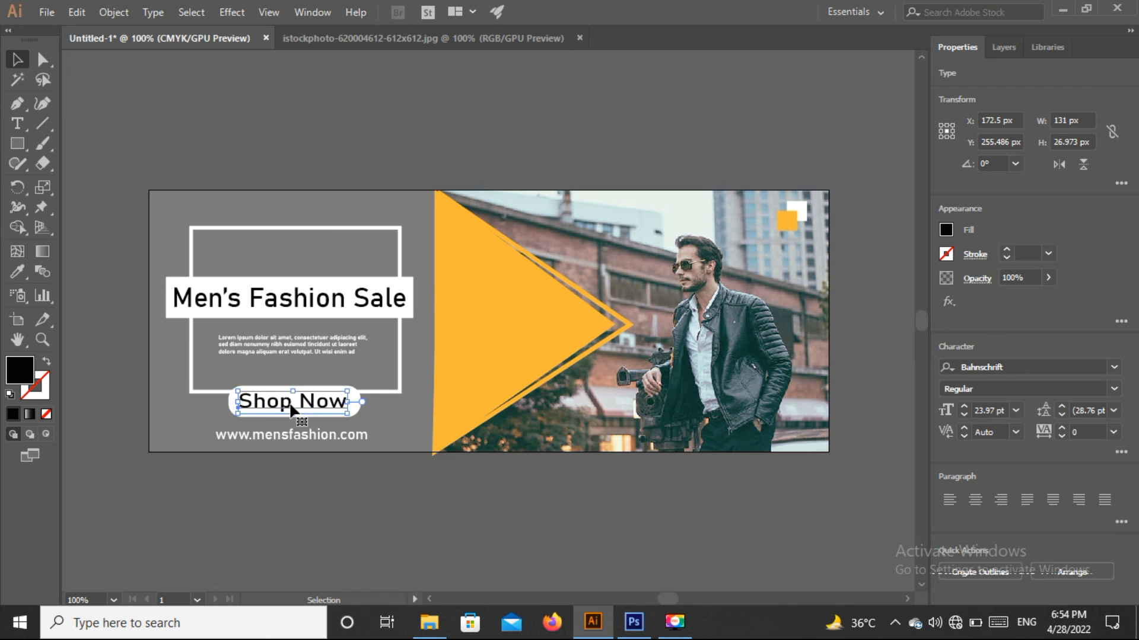
left_click(410, 134)
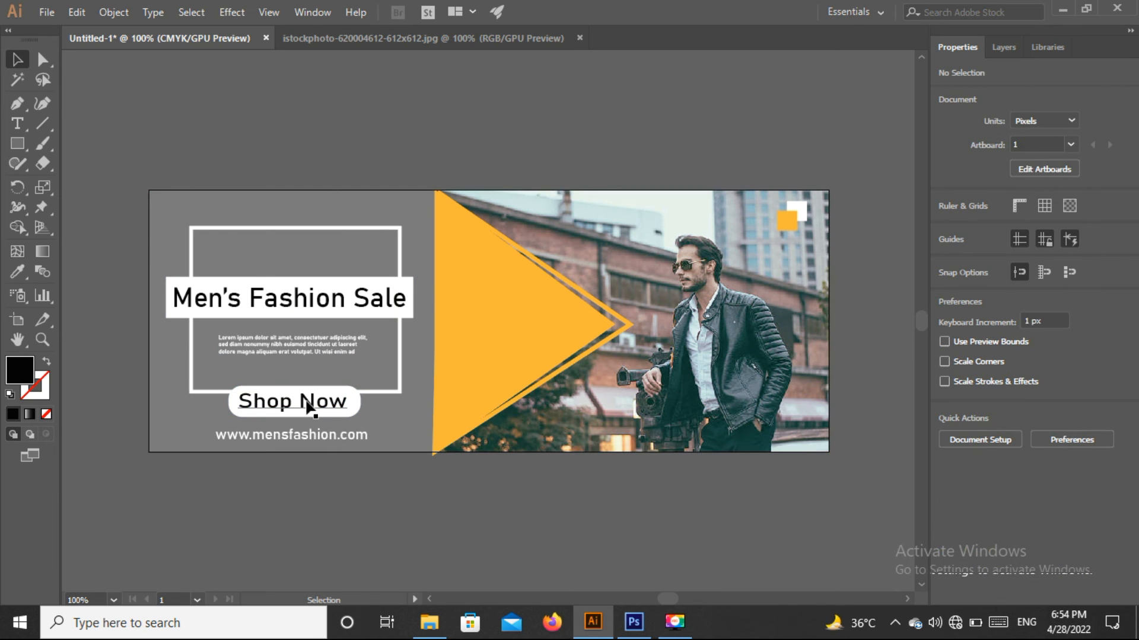
left_click(300, 109)
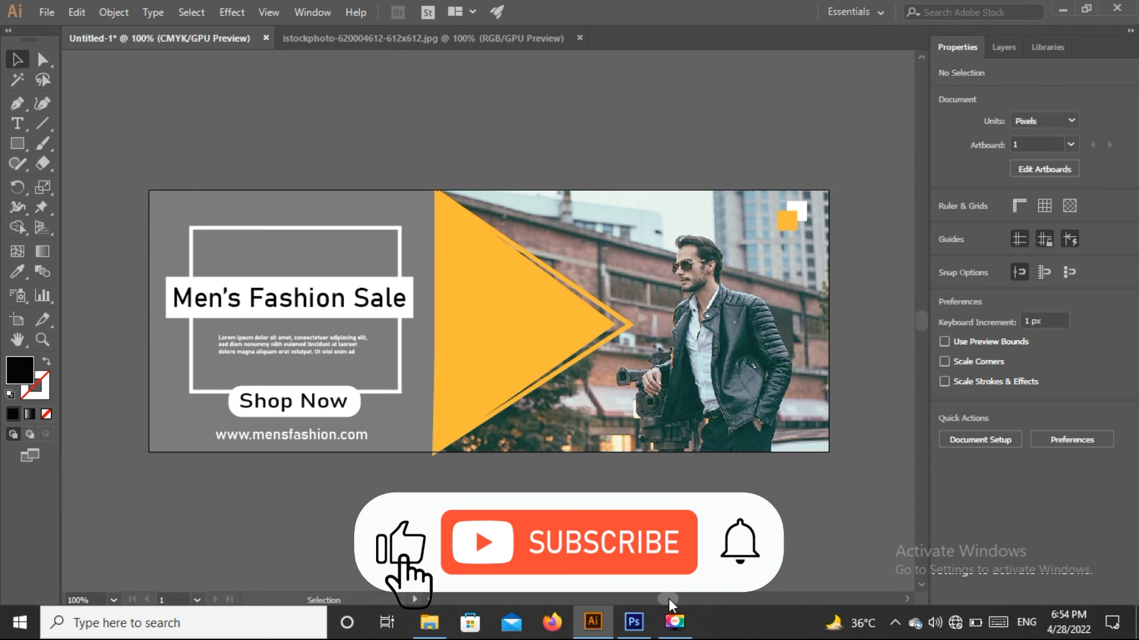
Step: Switch to full screen mode to review the finished banner
left_click_drag(670, 599, 668, 600)
left_click(30, 457)
left_click(130, 493)
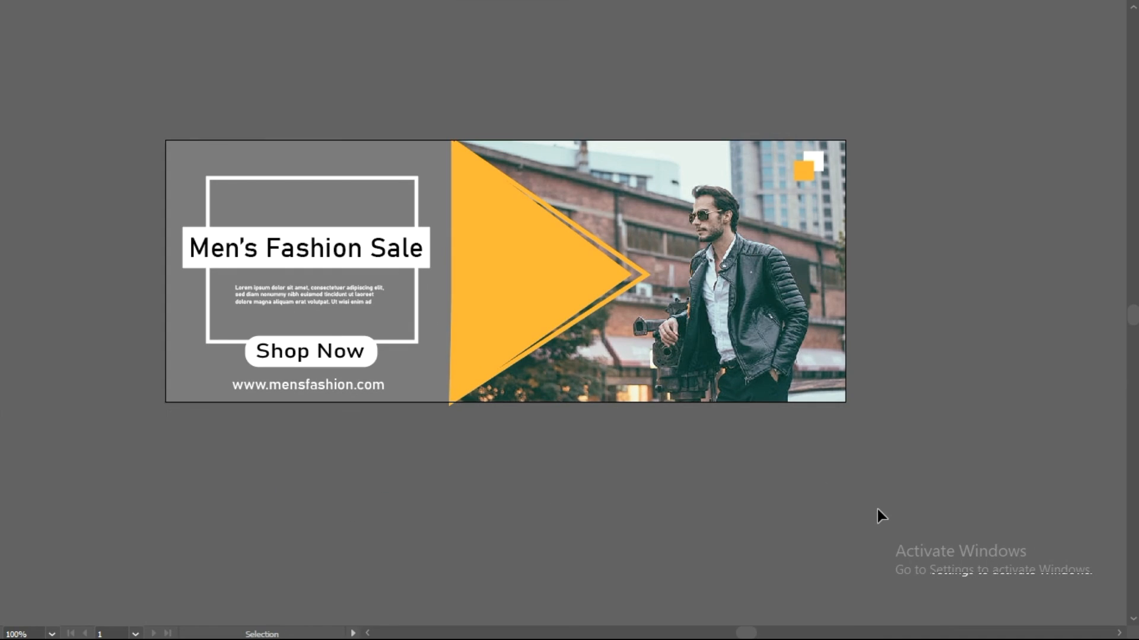